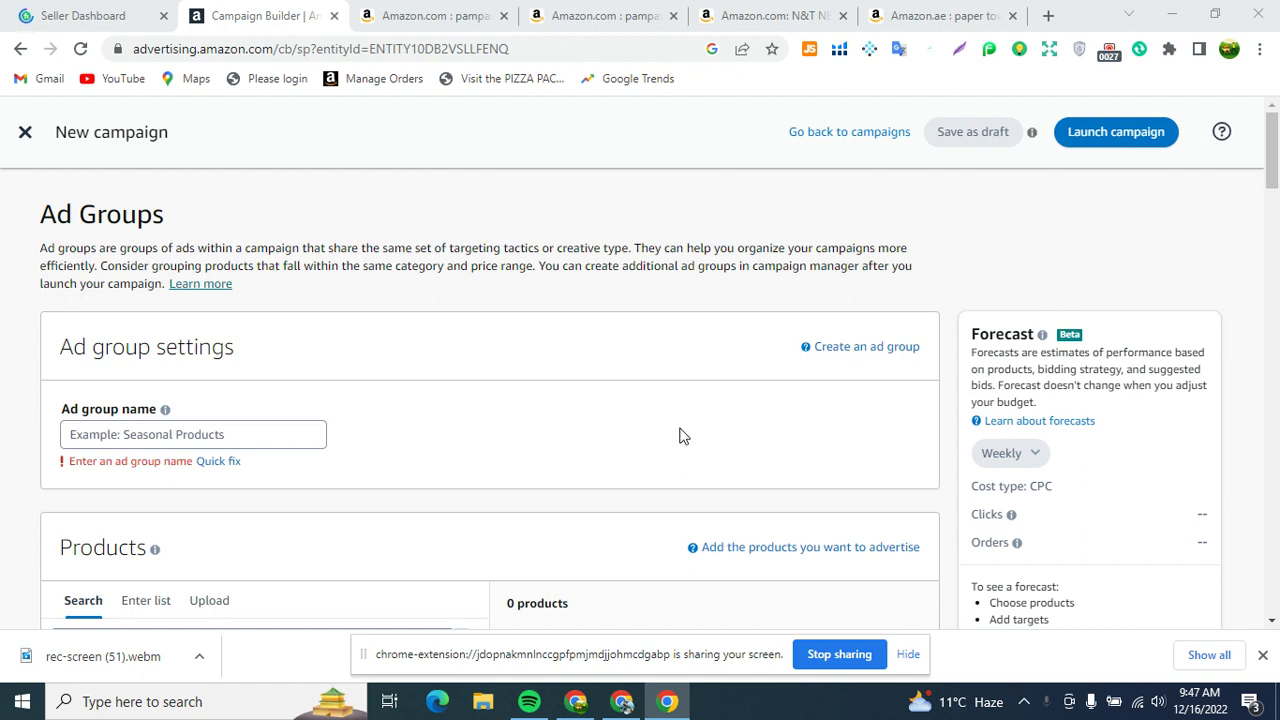
- Switch the ad group from automatic to manual targeting
{"action": "scroll", "coordinate": [679, 436], "scroll_direction": "down", "scroll_amount": 6}
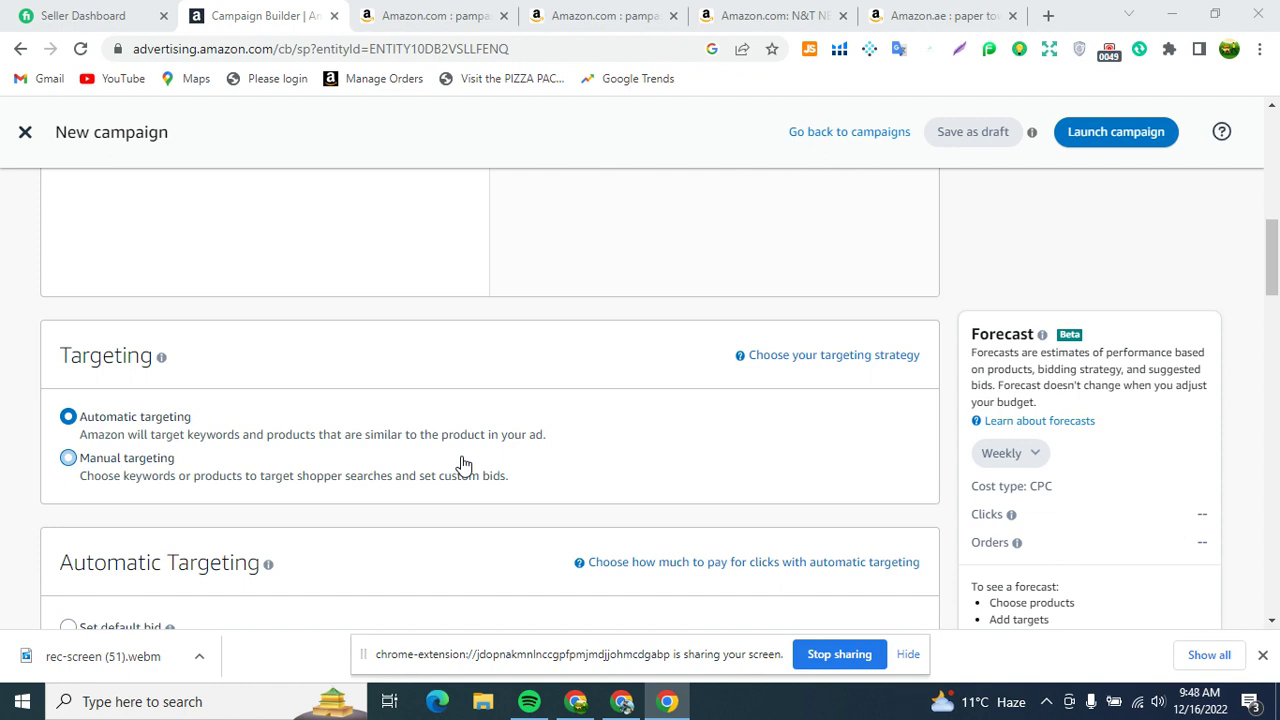
{"action": "scroll", "coordinate": [452, 470], "scroll_direction": "down", "scroll_amount": 5}
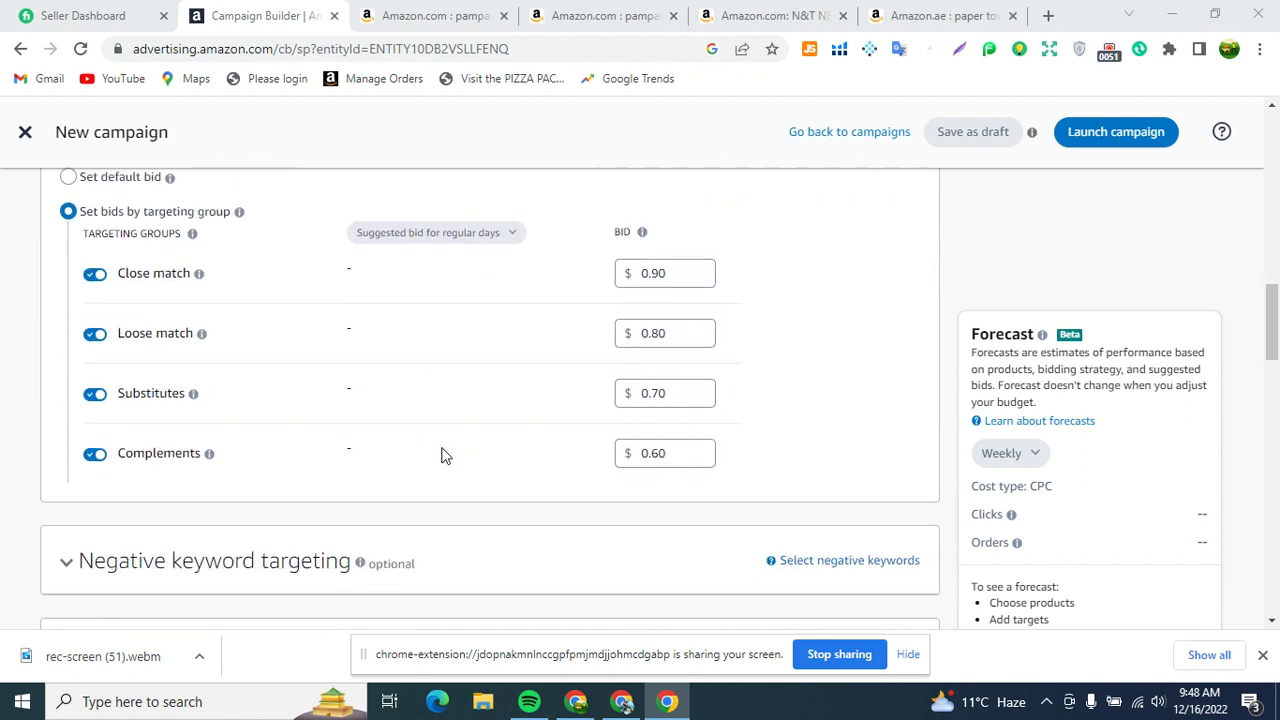
{"action": "scroll", "coordinate": [443, 455], "scroll_direction": "up", "scroll_amount": 7}
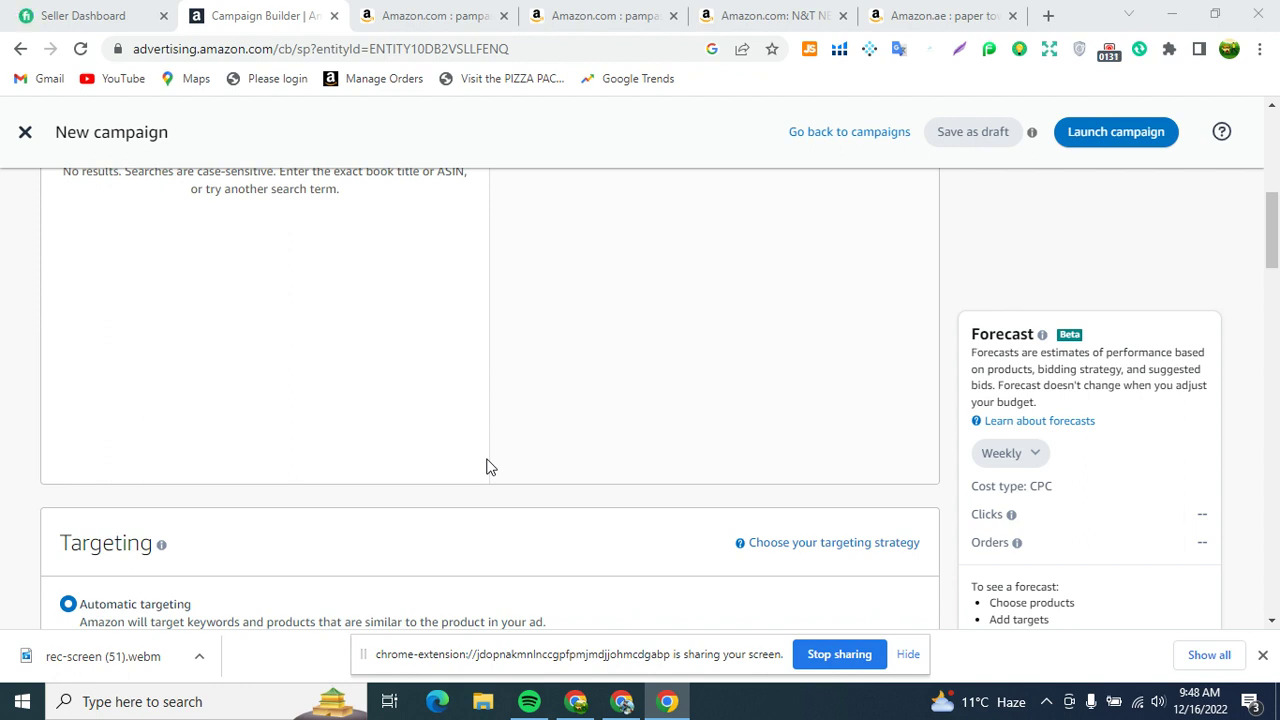
{"action": "scroll", "coordinate": [486, 467], "scroll_direction": "up", "scroll_amount": 5}
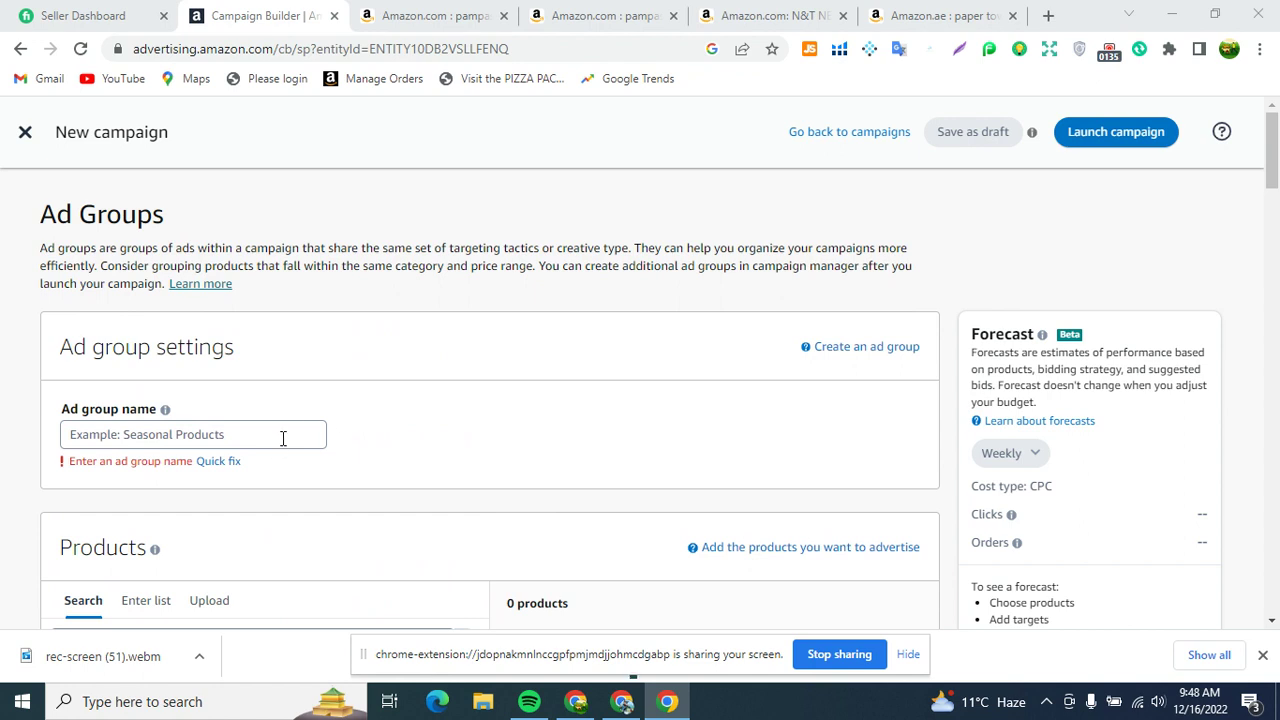
{"action": "left_click", "coordinate": [181, 432]}
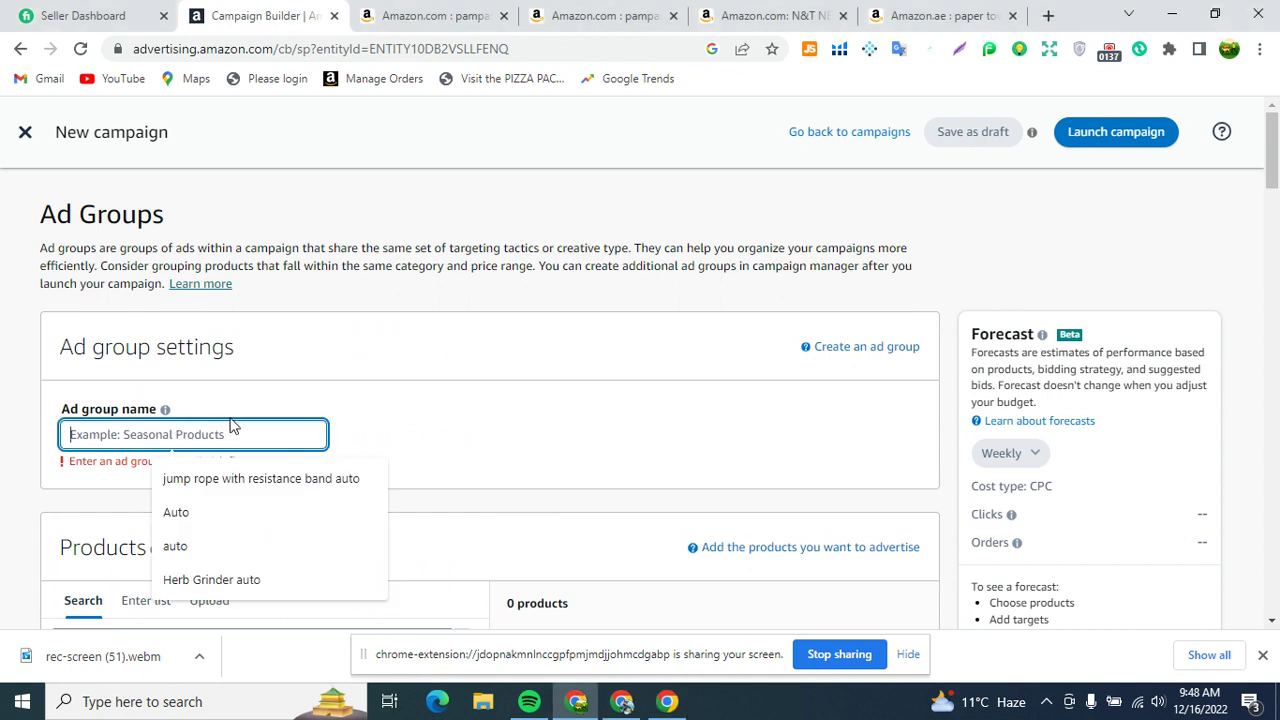
{"action": "scroll", "coordinate": [388, 364], "scroll_direction": "down", "scroll_amount": 2}
{"action": "scroll", "coordinate": [300, 378], "scroll_direction": "down", "scroll_amount": 1}
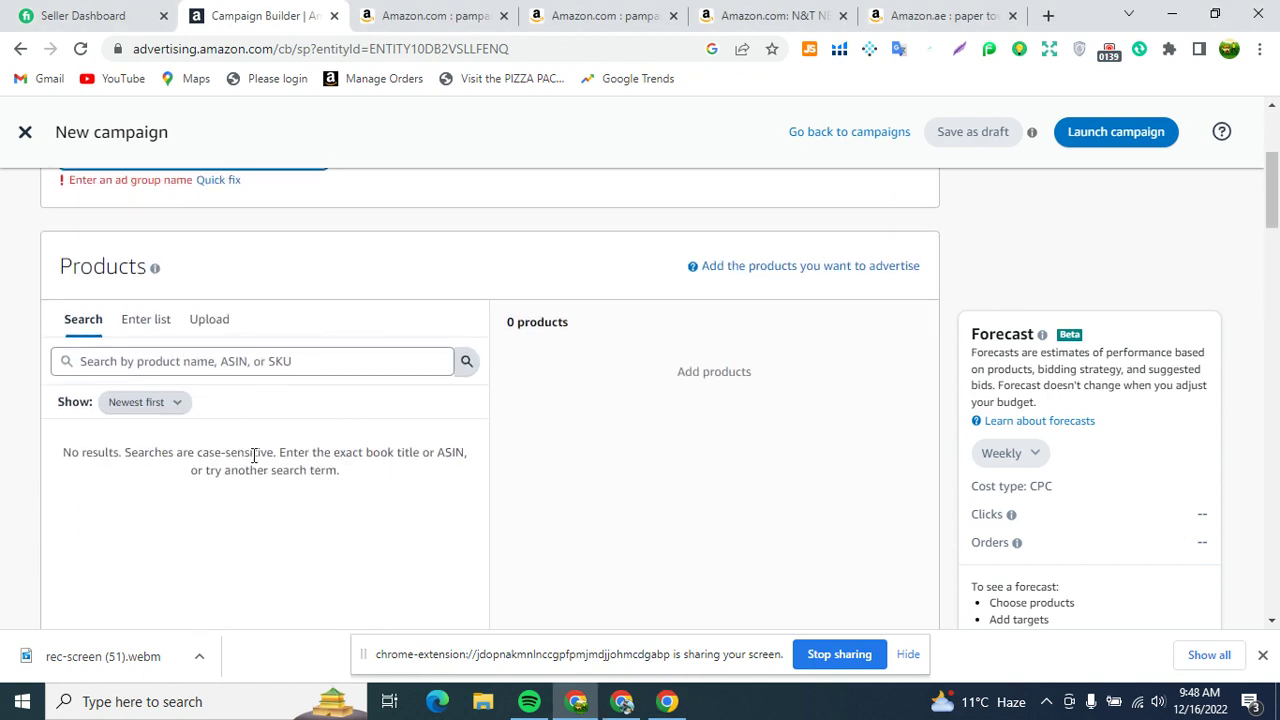
{"action": "scroll", "coordinate": [297, 391], "scroll_direction": "down", "scroll_amount": 7}
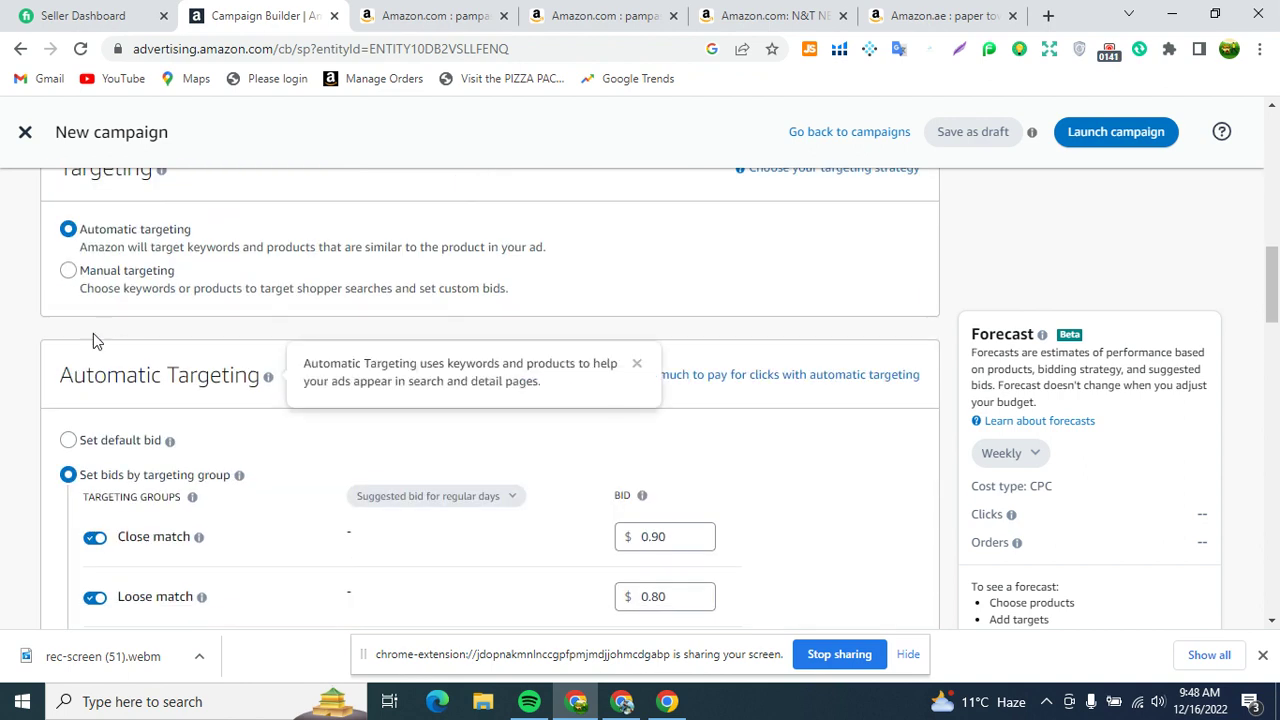
{"action": "left_click", "coordinate": [68, 270]}
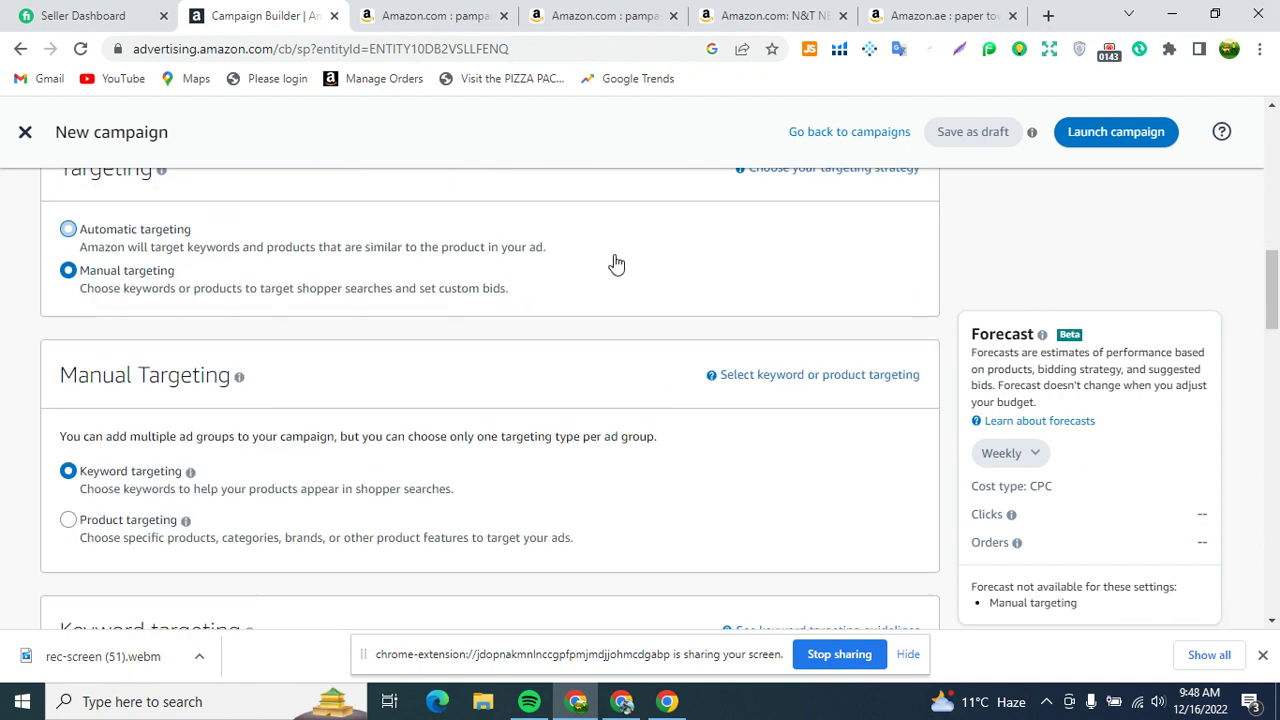
- Review the manual targeting section and its keyword targeting and product targeting options
{"action": "scroll", "coordinate": [612, 258], "scroll_direction": "up", "scroll_amount": 1}
{"action": "scroll", "coordinate": [590, 266], "scroll_direction": "down", "scroll_amount": 1}
{"action": "scroll", "coordinate": [500, 314], "scroll_direction": "down", "scroll_amount": 1}
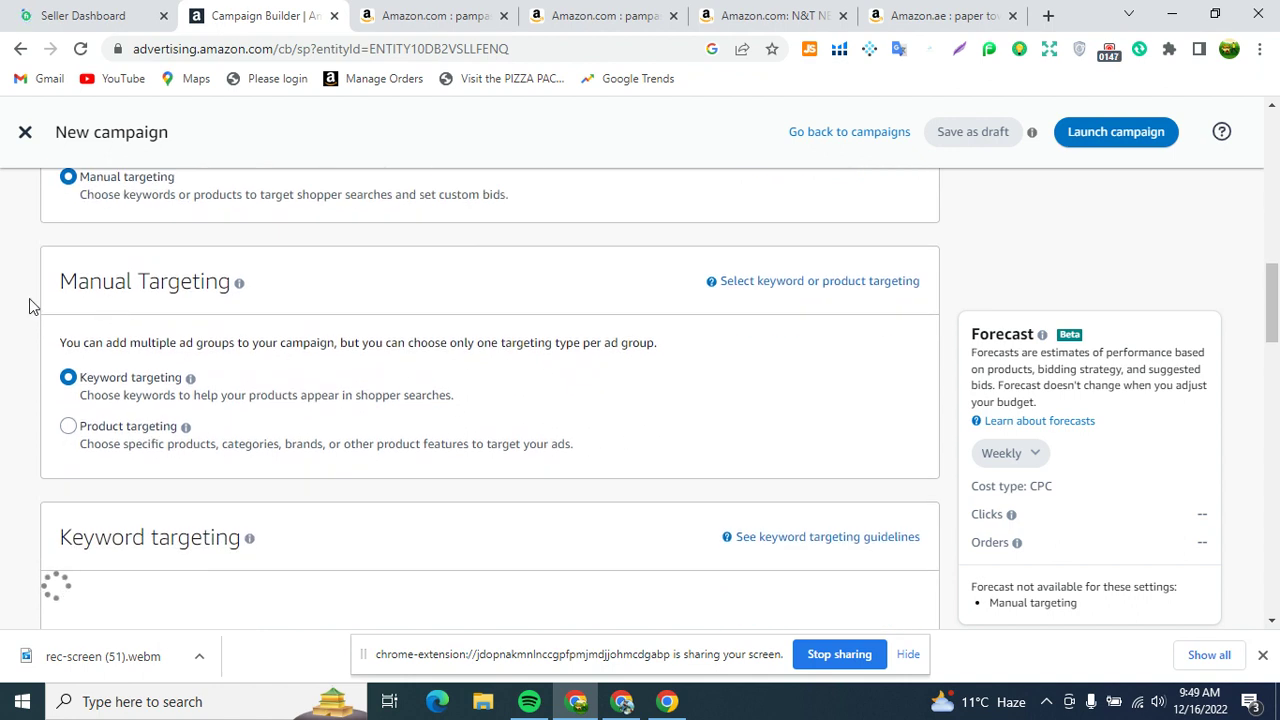
{"action": "left_click_drag", "start_coordinate": [29, 298], "coordinate": [240, 294]}
{"action": "mouse_move", "coordinate": [240, 288]}
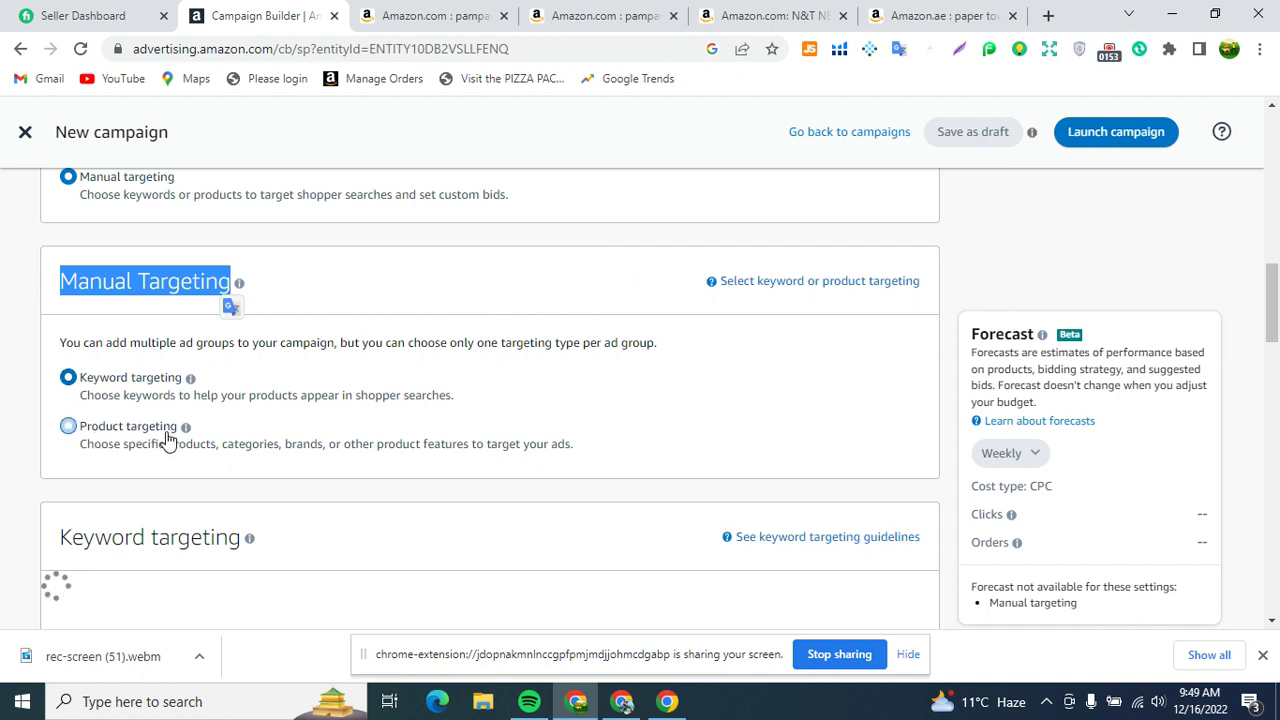
{"action": "scroll", "coordinate": [167, 440], "scroll_direction": "up", "scroll_amount": 3}
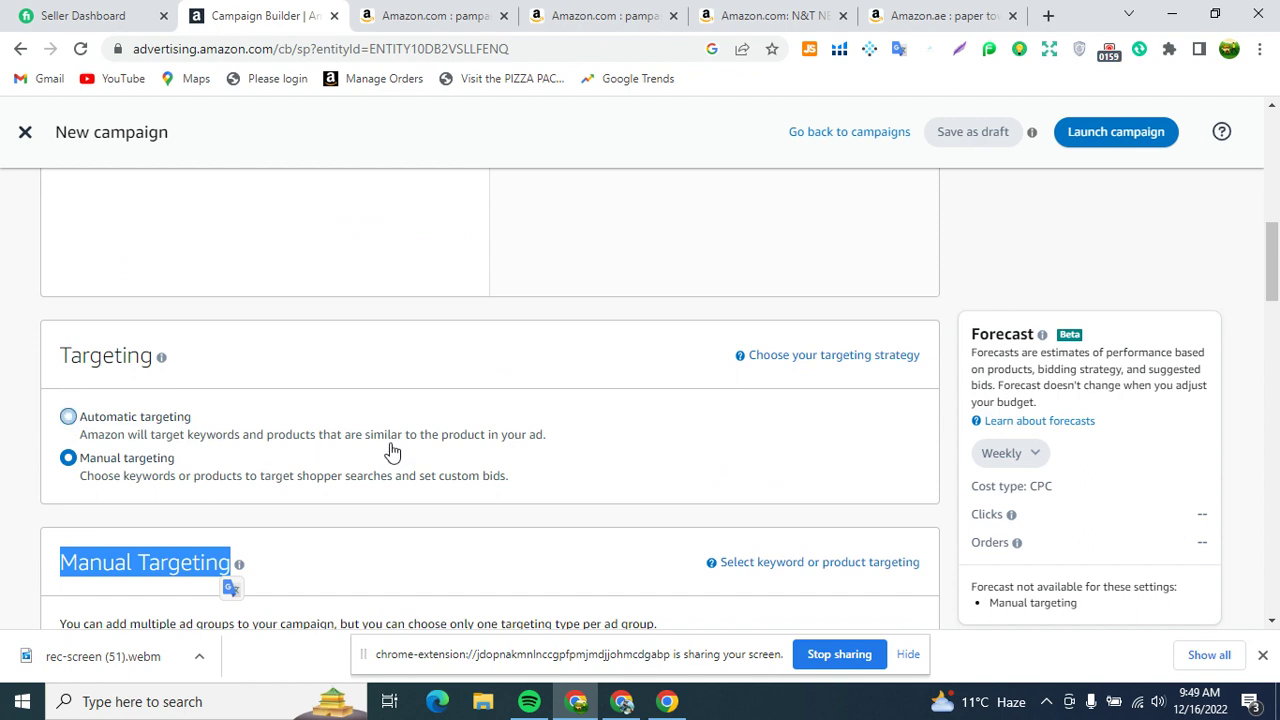
{"action": "scroll", "coordinate": [392, 452], "scroll_direction": "down", "scroll_amount": 5}
{"action": "scroll", "coordinate": [311, 449], "scroll_direction": "up", "scroll_amount": 3}
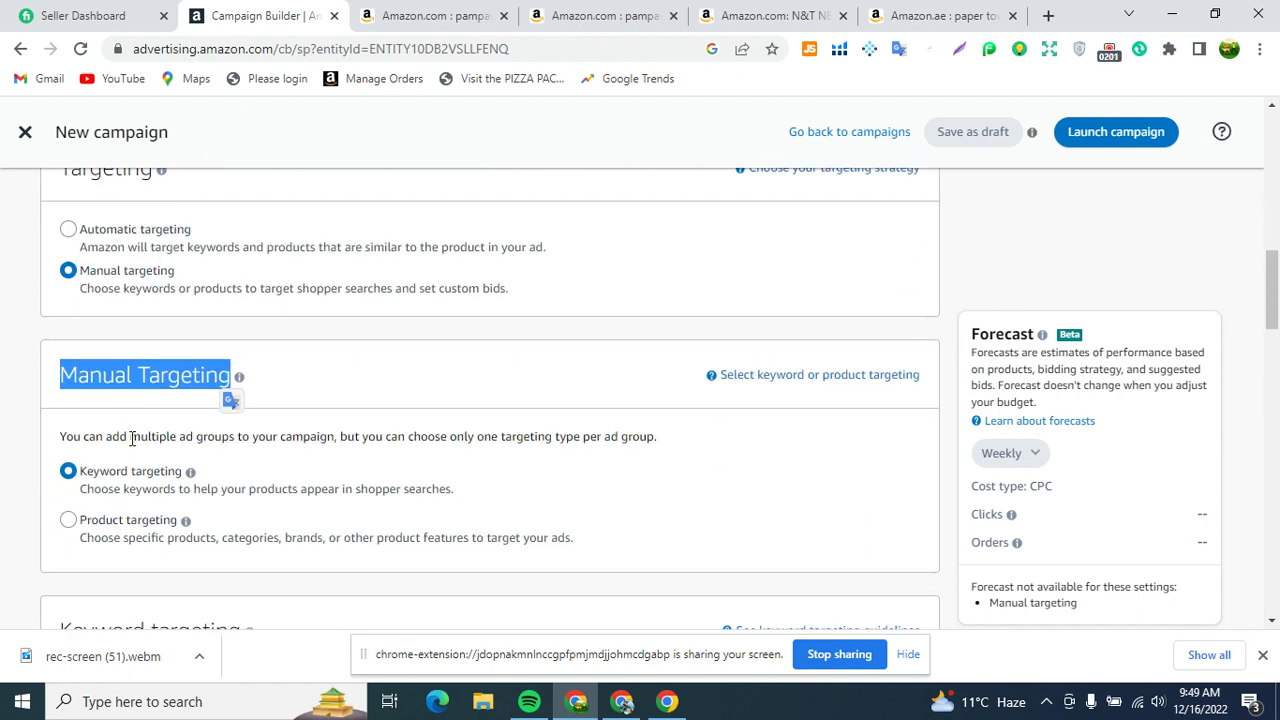
{"action": "left_click", "coordinate": [155, 395]}
{"action": "scroll", "coordinate": [157, 401], "scroll_direction": "down", "scroll_amount": 1}
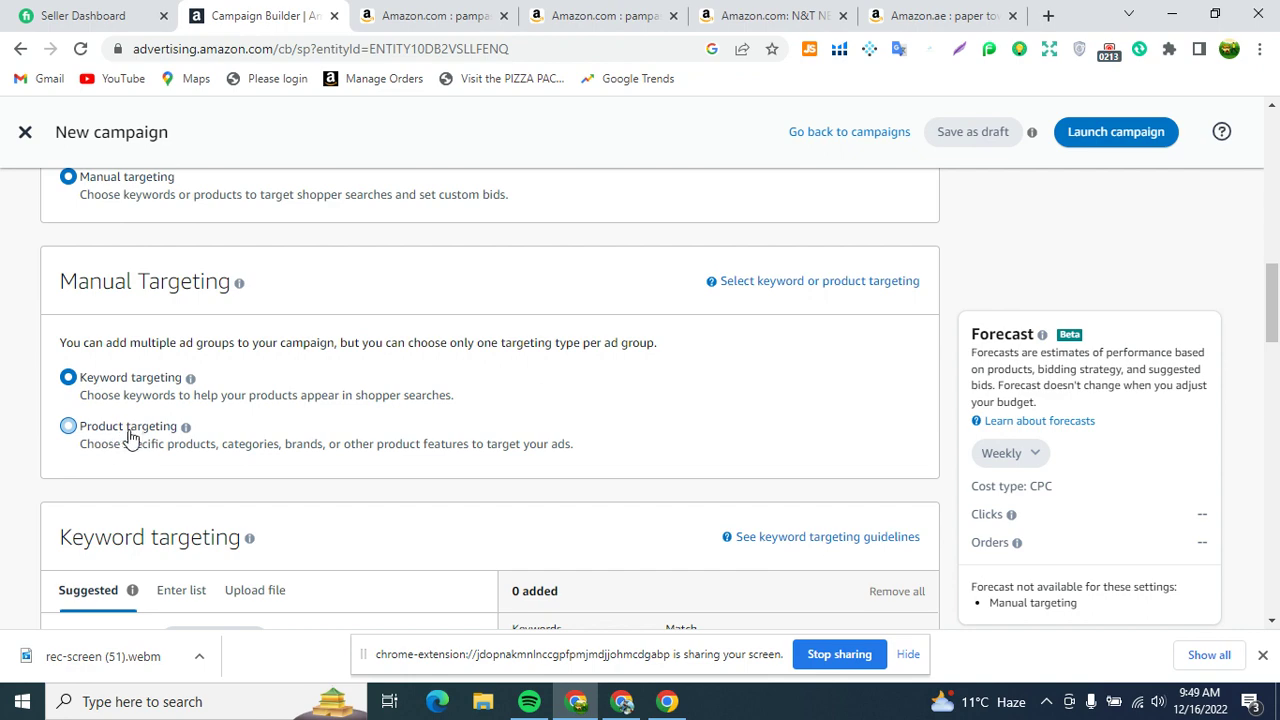
- Look through the open N&T NETING pampas grass product listing, then return to the manual targeting options in the campaign builder
{"action": "left_click", "coordinate": [710, 12]}
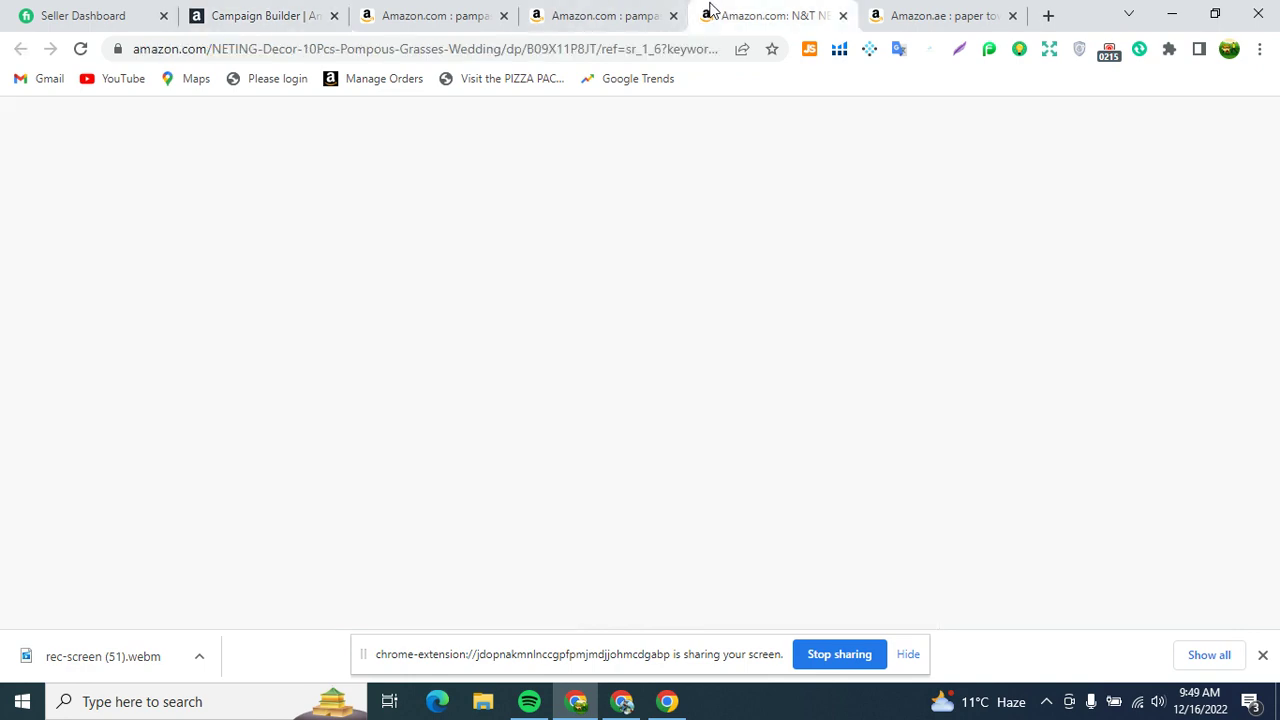
{"action": "scroll", "coordinate": [486, 306], "scroll_direction": "down", "scroll_amount": 4}
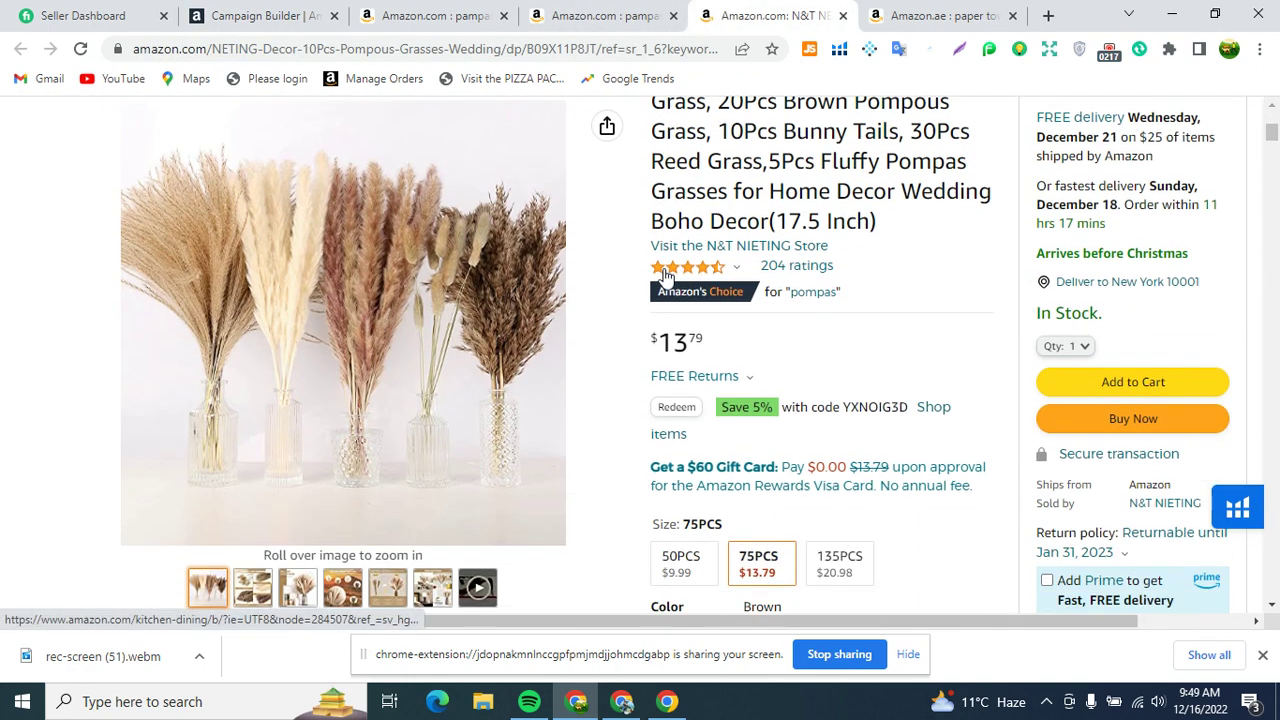
{"action": "scroll", "coordinate": [590, 325], "scroll_direction": "down", "scroll_amount": 5}
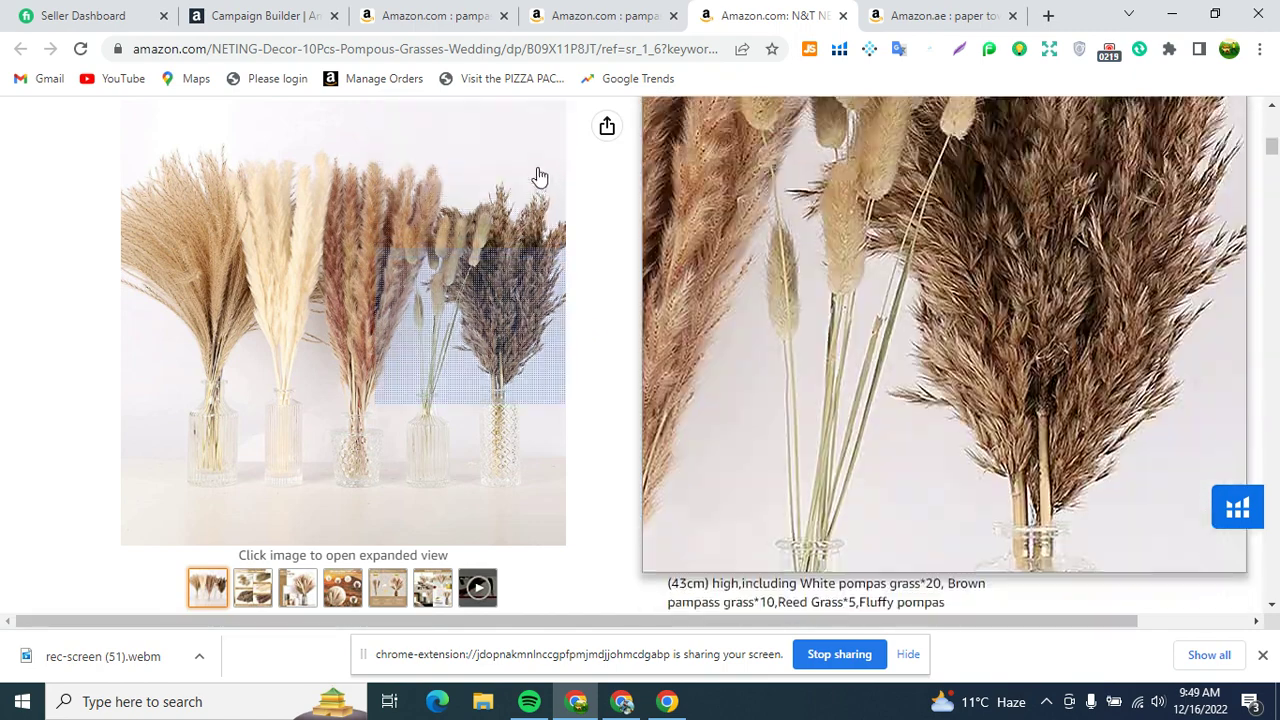
{"action": "left_click", "coordinate": [566, 50]}
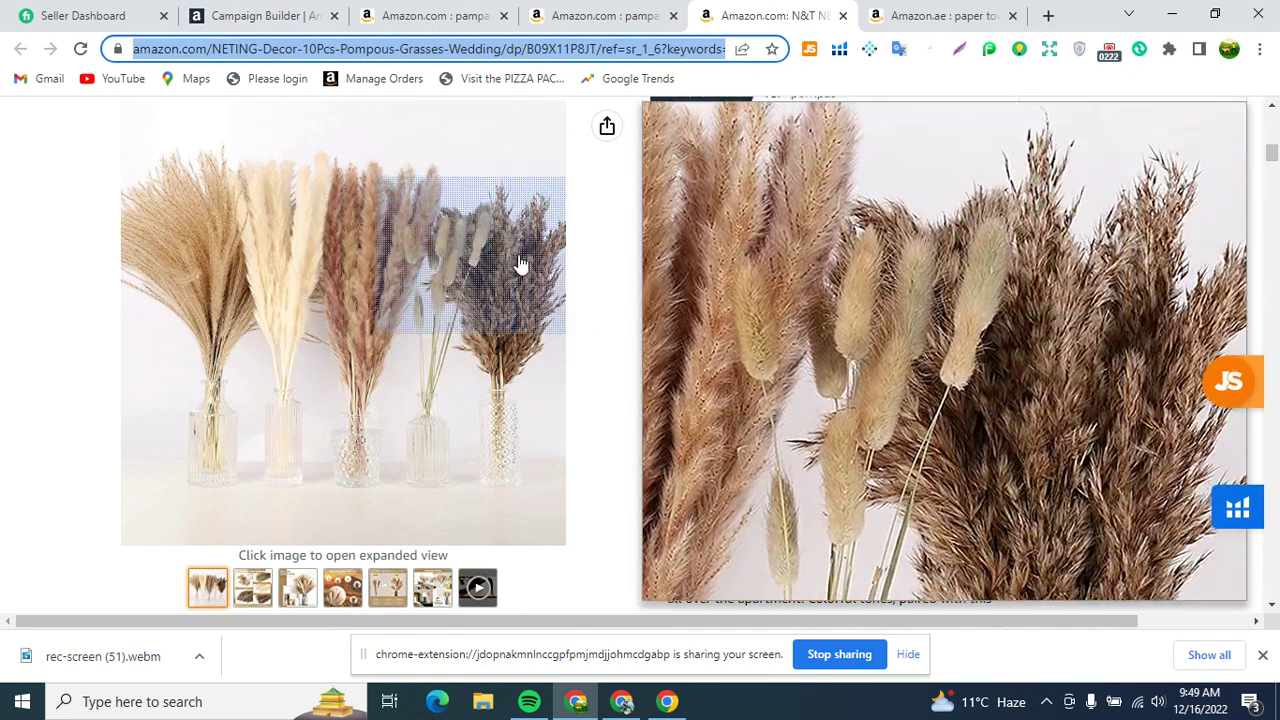
{"action": "scroll", "coordinate": [712, 352], "scroll_direction": "up", "scroll_amount": 2}
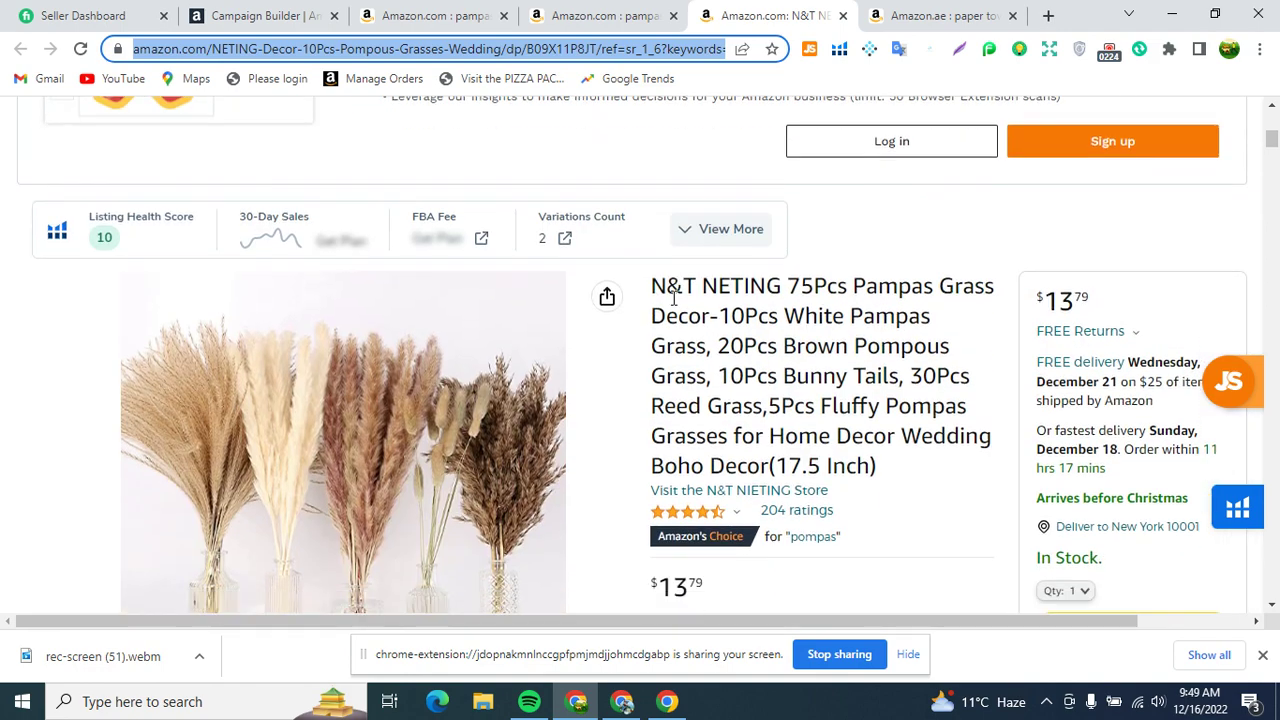
{"action": "scroll", "coordinate": [673, 297], "scroll_direction": "down", "scroll_amount": 20}
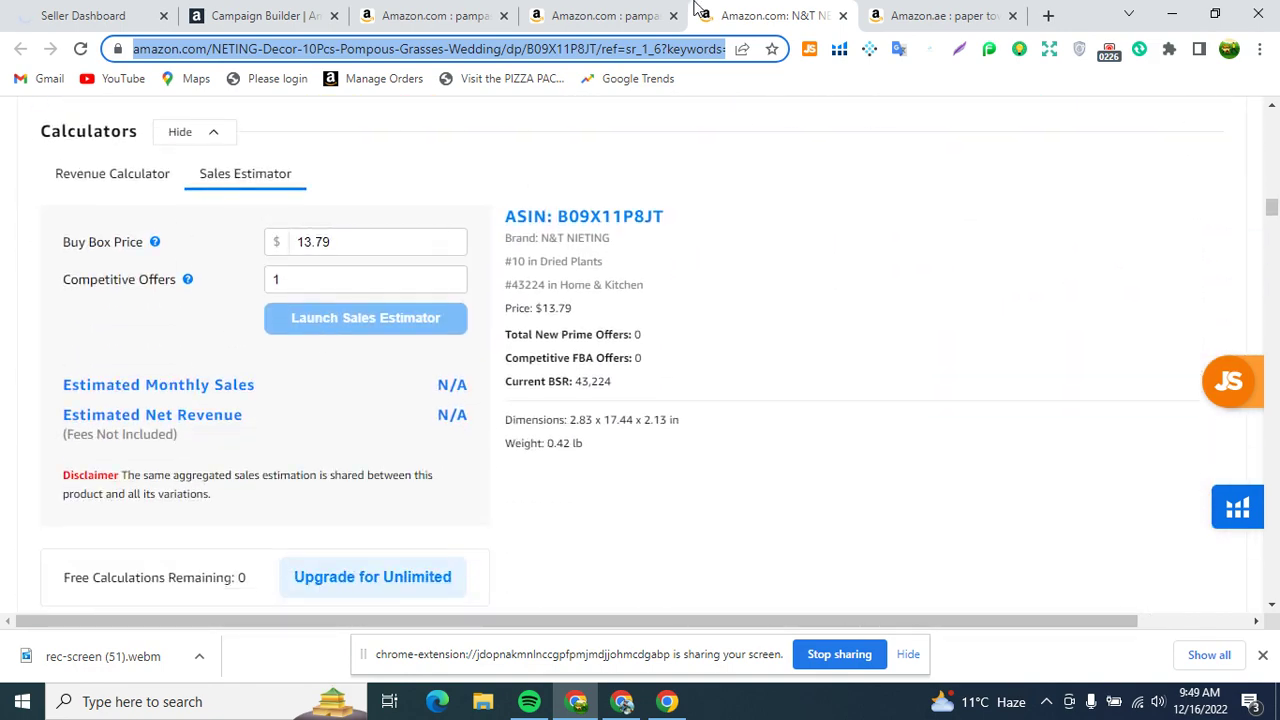
{"action": "left_click", "coordinate": [232, 14]}
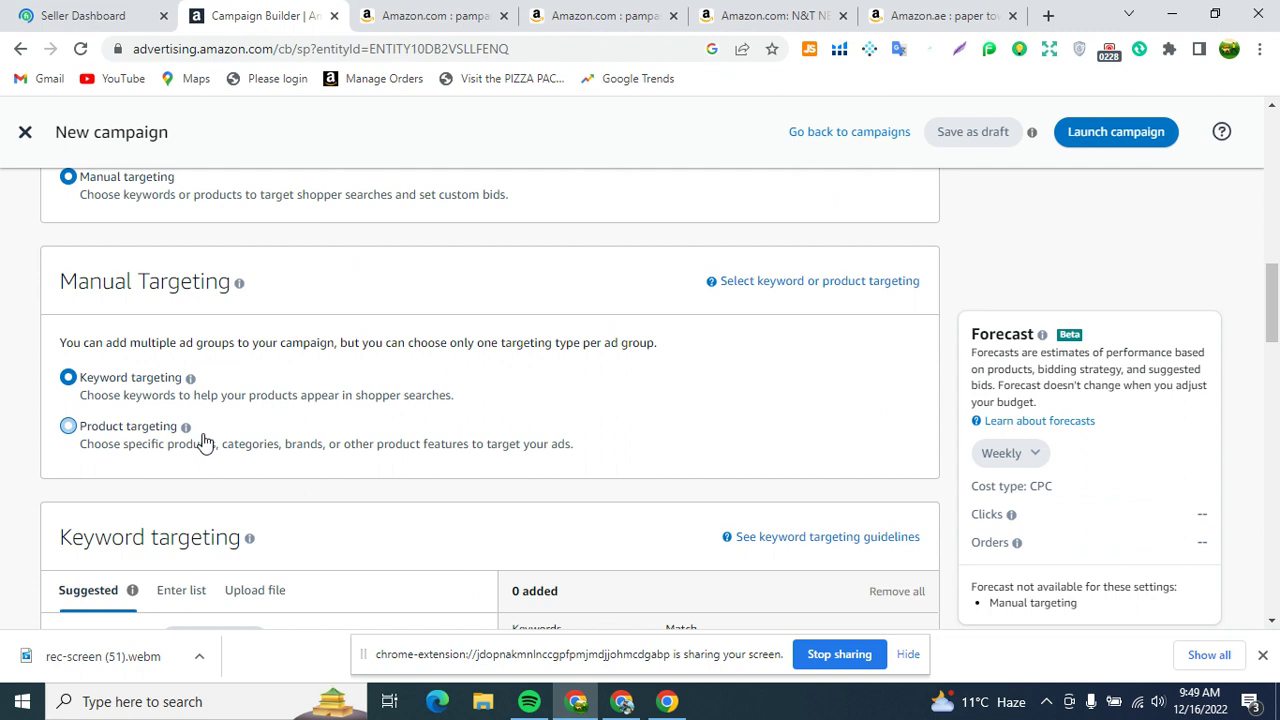
{"action": "scroll", "coordinate": [166, 434], "scroll_direction": "down", "scroll_amount": 1}
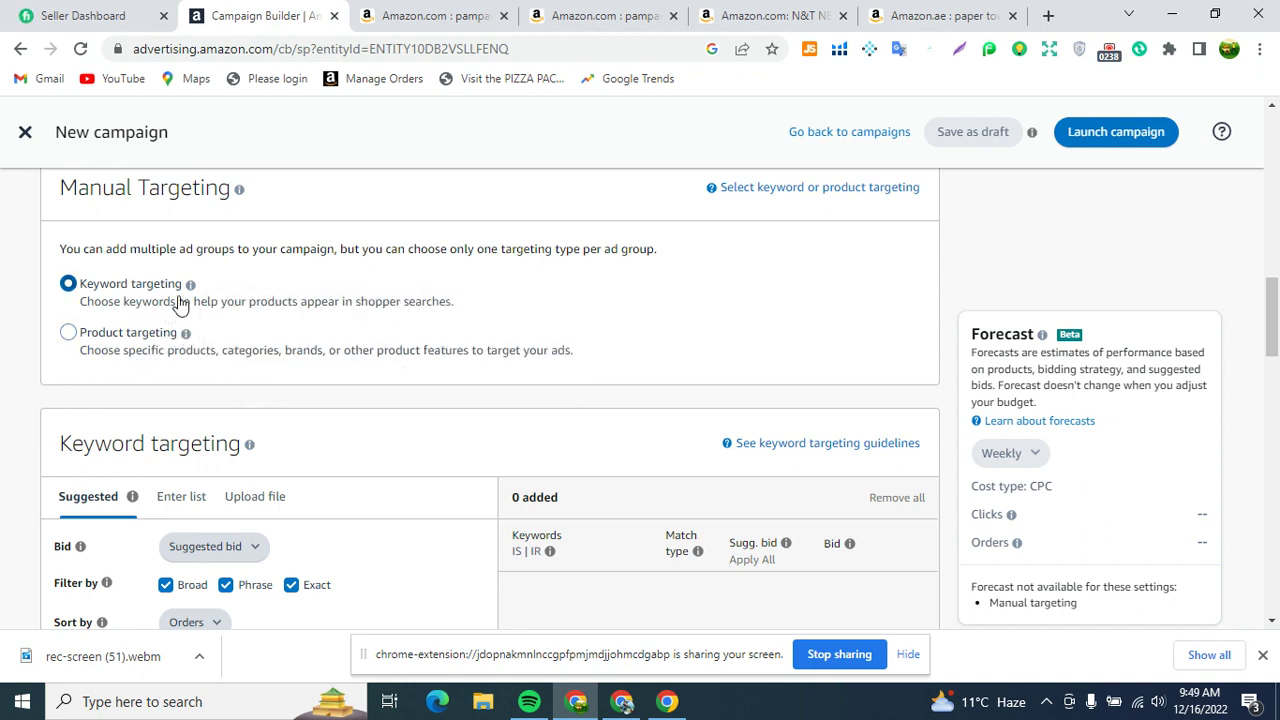
- Examine the Amazon search results for "pampas grass", including the search term and the listed products
{"action": "left_click", "coordinate": [588, 14]}
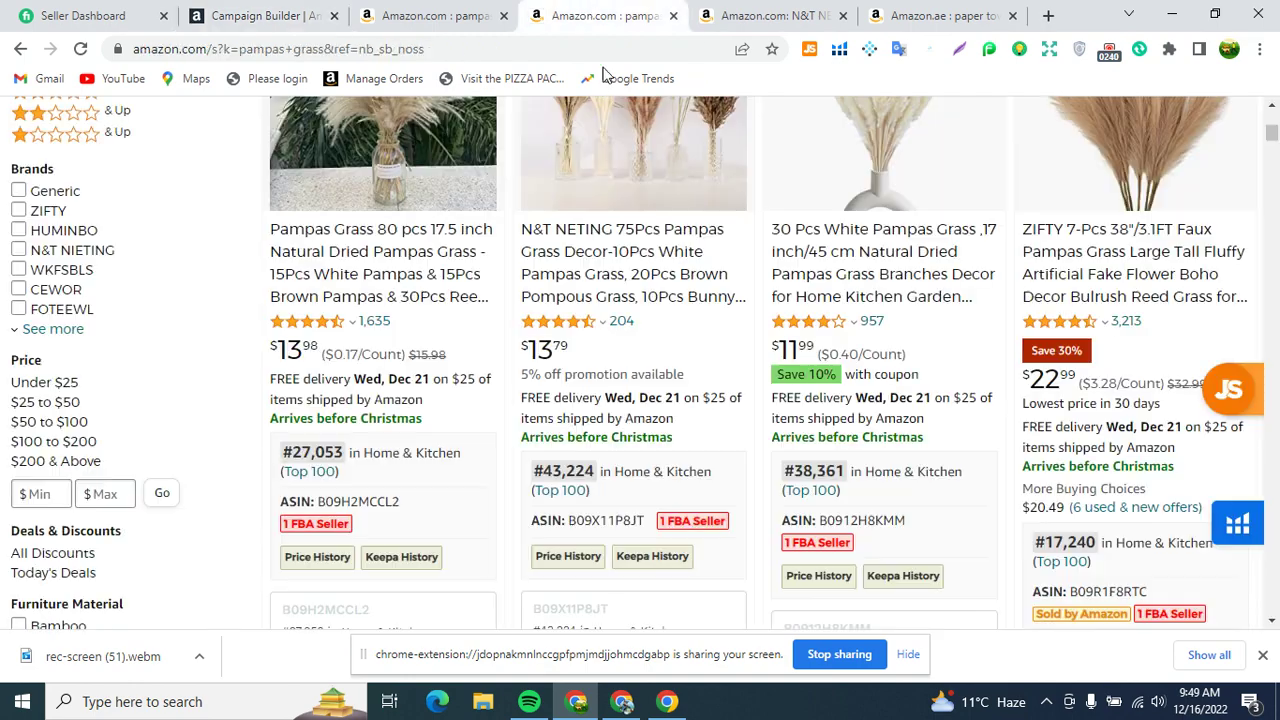
{"action": "scroll", "coordinate": [590, 290], "scroll_direction": "up", "scroll_amount": 5}
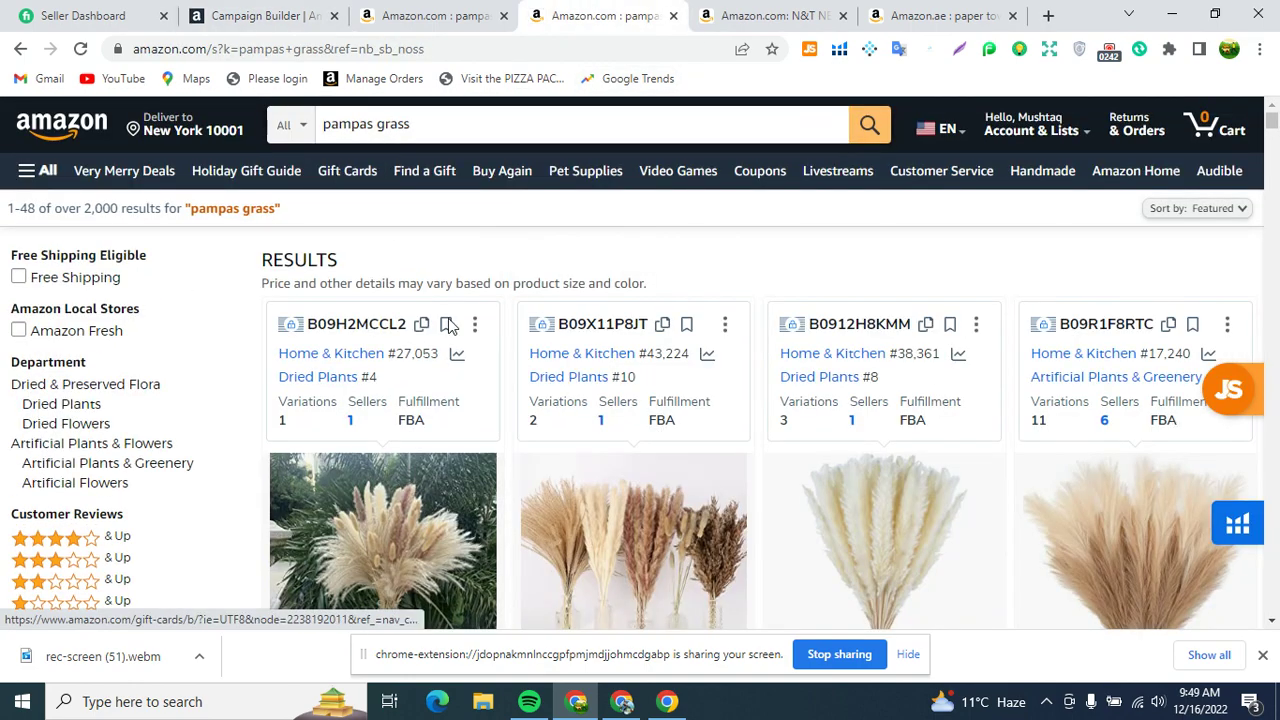
{"action": "scroll", "coordinate": [448, 318], "scroll_direction": "down", "scroll_amount": 5}
{"action": "scroll", "coordinate": [1063, 283], "scroll_direction": "up", "scroll_amount": 3}
{"action": "left_click", "coordinate": [1063, 283]}
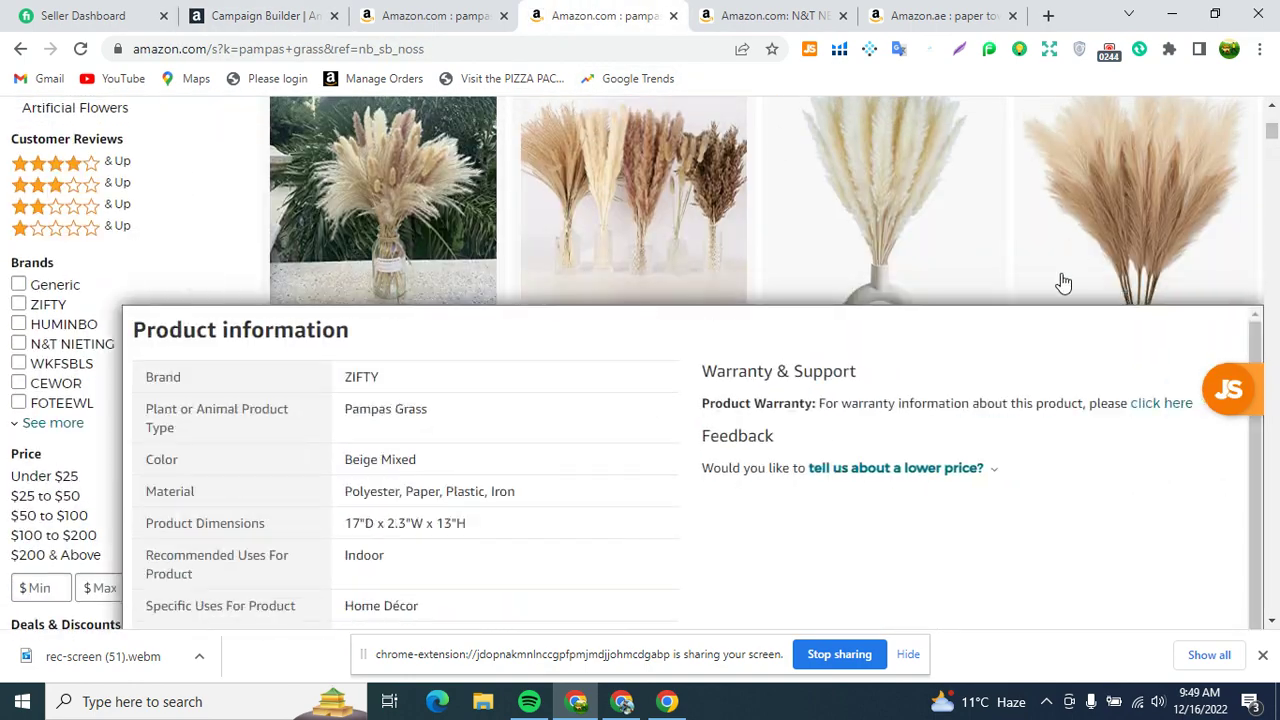
{"action": "scroll", "coordinate": [874, 360], "scroll_direction": "up", "scroll_amount": 5}
{"action": "scroll", "coordinate": [569, 334], "scroll_direction": "down", "scroll_amount": 2}
{"action": "scroll", "coordinate": [552, 283], "scroll_direction": "down", "scroll_amount": 5}
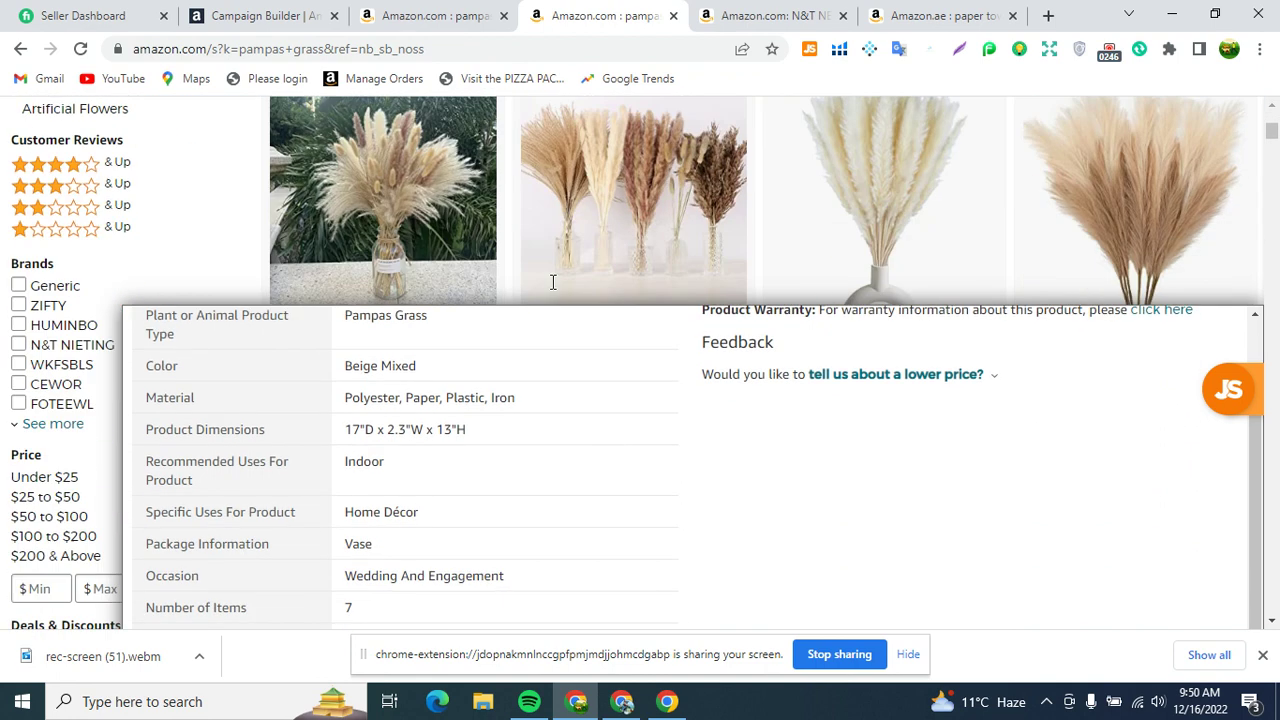
{"action": "scroll", "coordinate": [552, 283], "scroll_direction": "up", "scroll_amount": 3}
{"action": "left_click", "coordinate": [421, 223]}
{"action": "scroll", "coordinate": [423, 209], "scroll_direction": "up", "scroll_amount": 4}
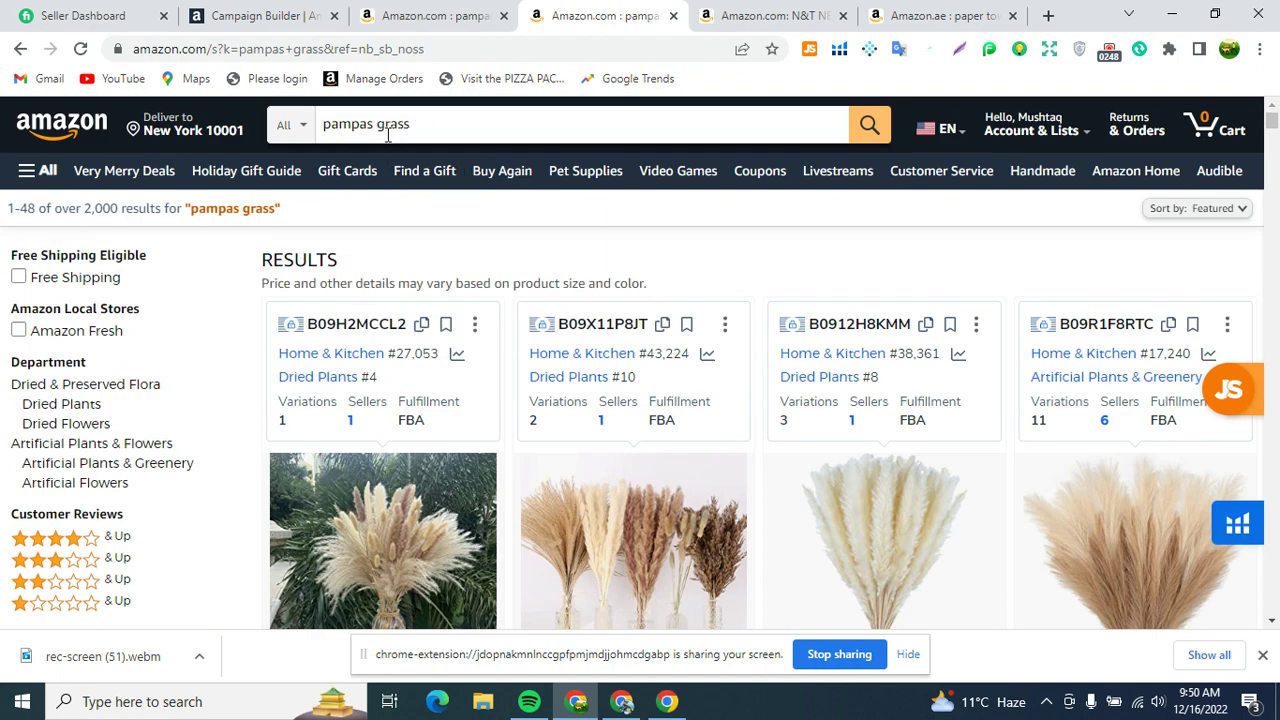
{"action": "triple_click", "coordinate": [330, 128]}
{"action": "scroll", "coordinate": [280, 378], "scroll_direction": "down", "scroll_amount": 2}
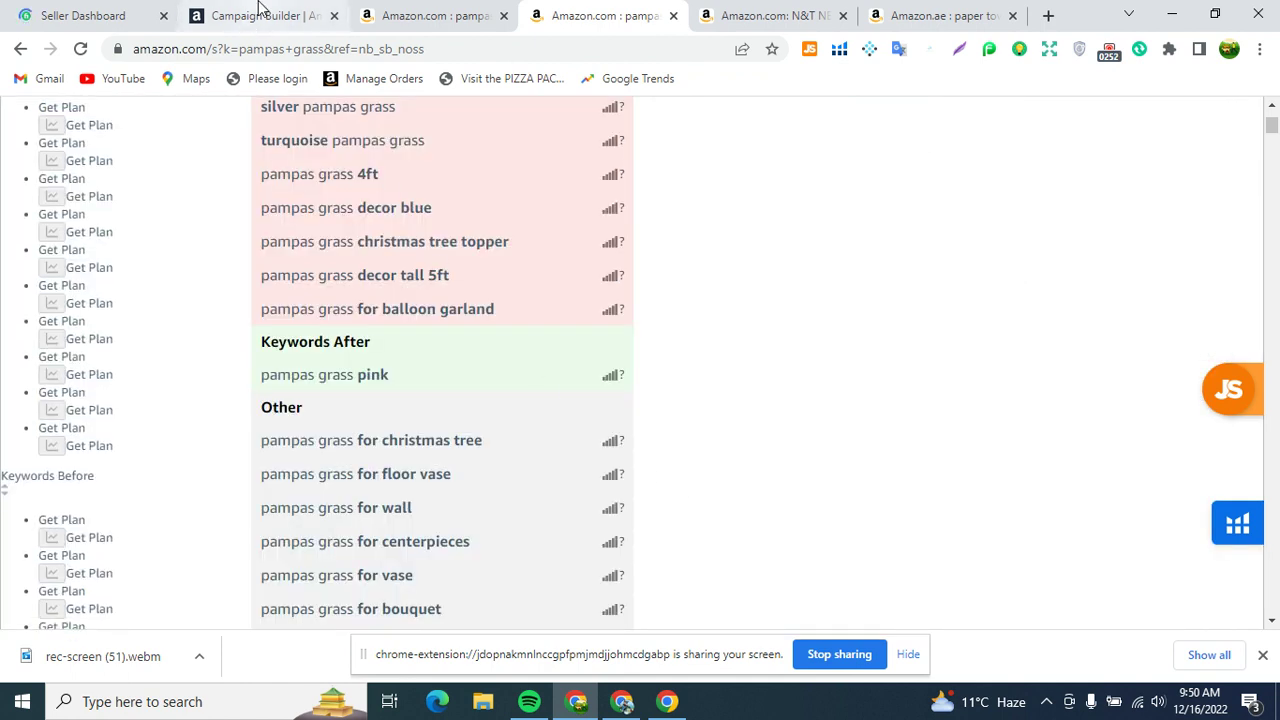
- Return to the campaign builder, examine the keyword targeting settings and match type filters, and dismiss the browser's downloads bar
{"action": "left_click", "coordinate": [262, 15]}
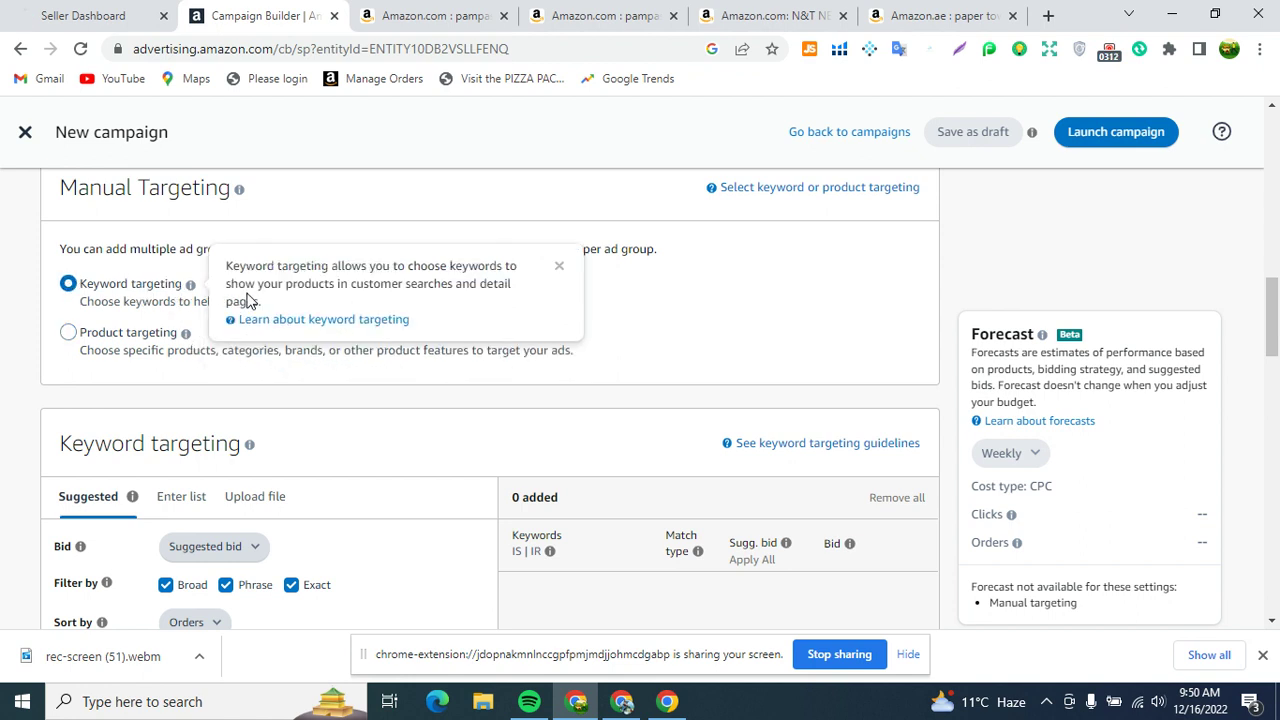
{"action": "scroll", "coordinate": [102, 350], "scroll_direction": "down", "scroll_amount": 1}
{"action": "scroll", "coordinate": [102, 350], "scroll_direction": "down", "scroll_amount": 3}
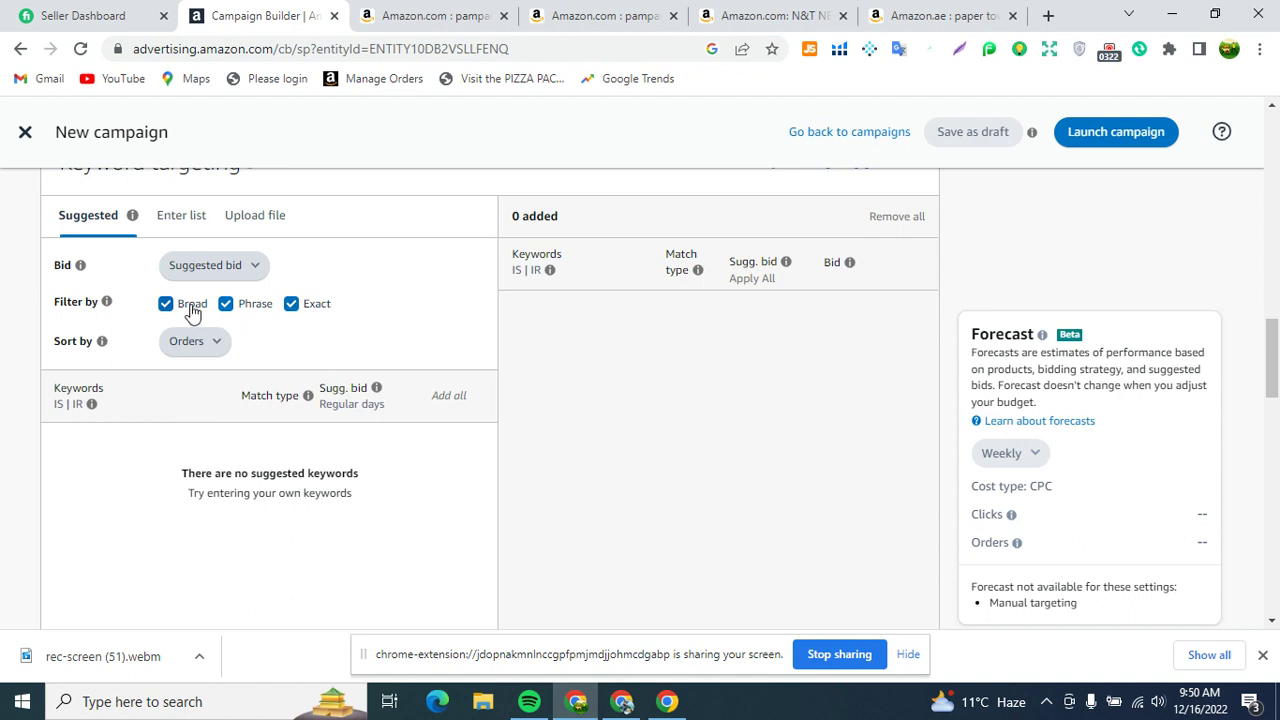
{"action": "left_click", "coordinate": [1263, 657]}
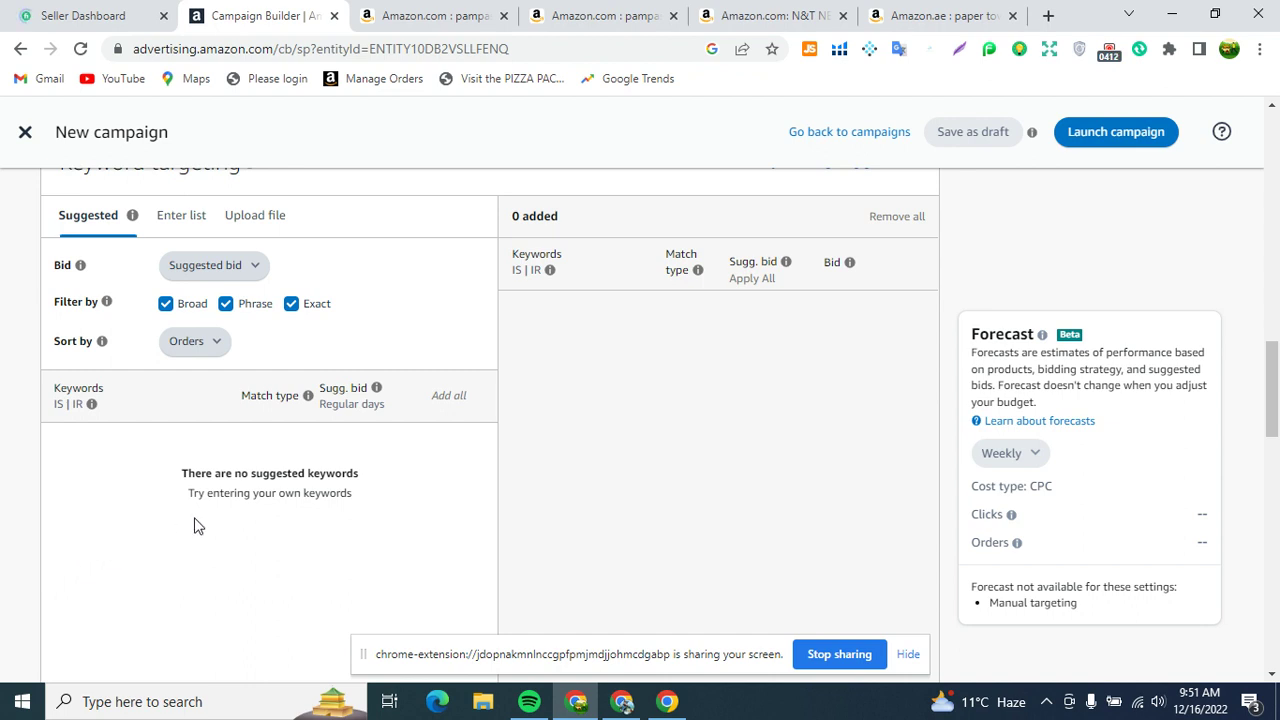
{"action": "scroll", "coordinate": [230, 515], "scroll_direction": "up", "scroll_amount": 3}
{"action": "scroll", "coordinate": [213, 500], "scroll_direction": "up", "scroll_amount": 2}
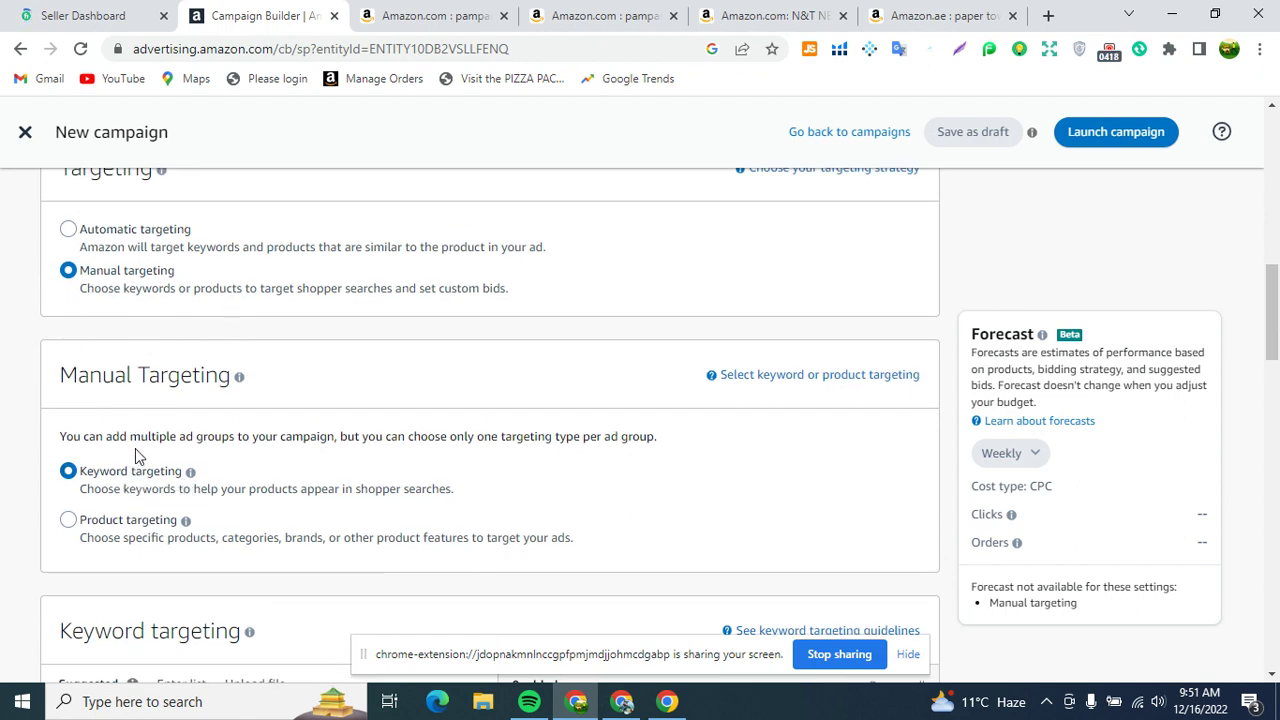
{"action": "mouse_move", "coordinate": [190, 472]}
{"action": "scroll", "coordinate": [262, 483], "scroll_direction": "down", "scroll_amount": 4}
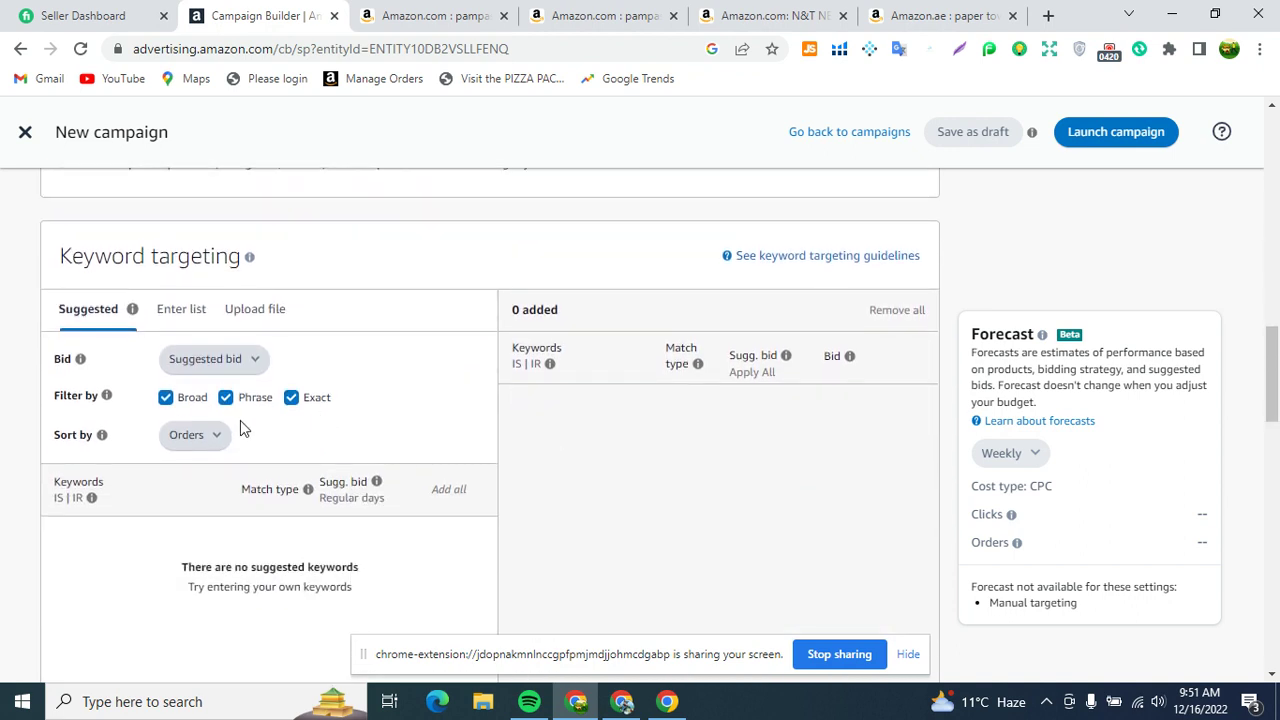
- Keep only the Exact match type for keyword targeting and switch to entering a custom keyword list
{"action": "left_click", "coordinate": [226, 398]}
{"action": "left_click", "coordinate": [166, 400]}
{"action": "scroll", "coordinate": [265, 480], "scroll_direction": "up", "scroll_amount": 1}
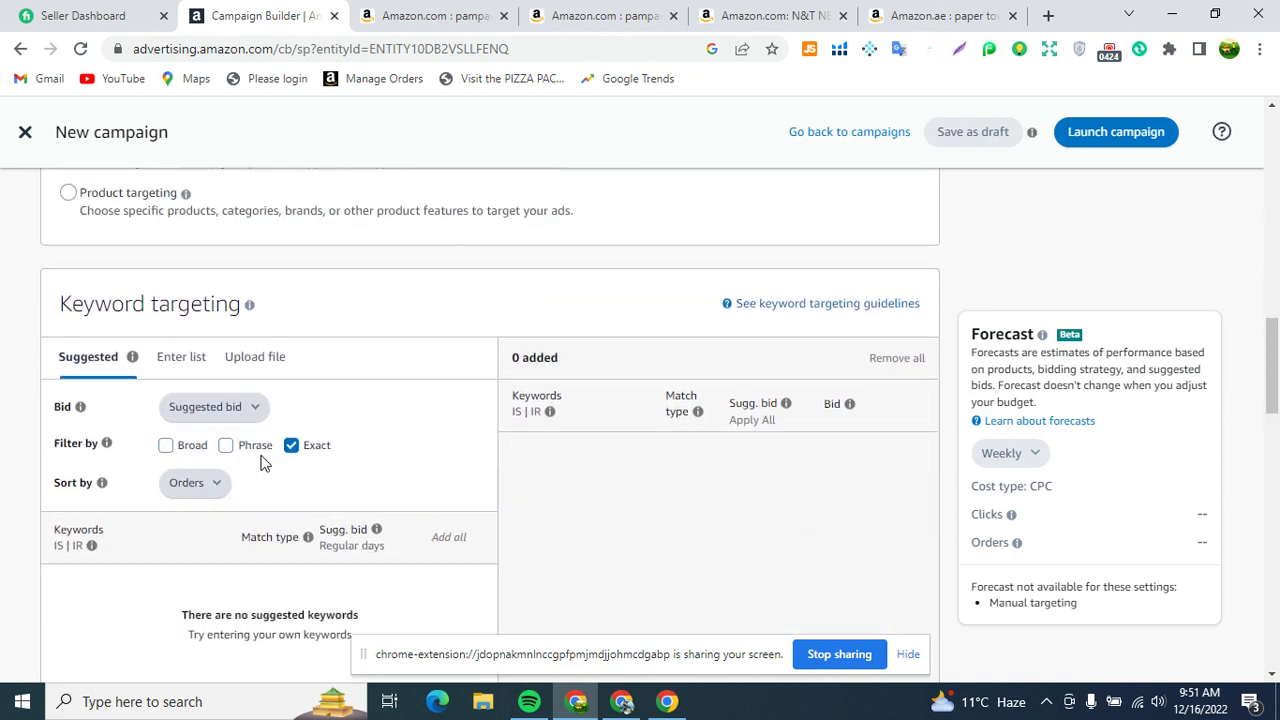
{"action": "left_click", "coordinate": [200, 415]}
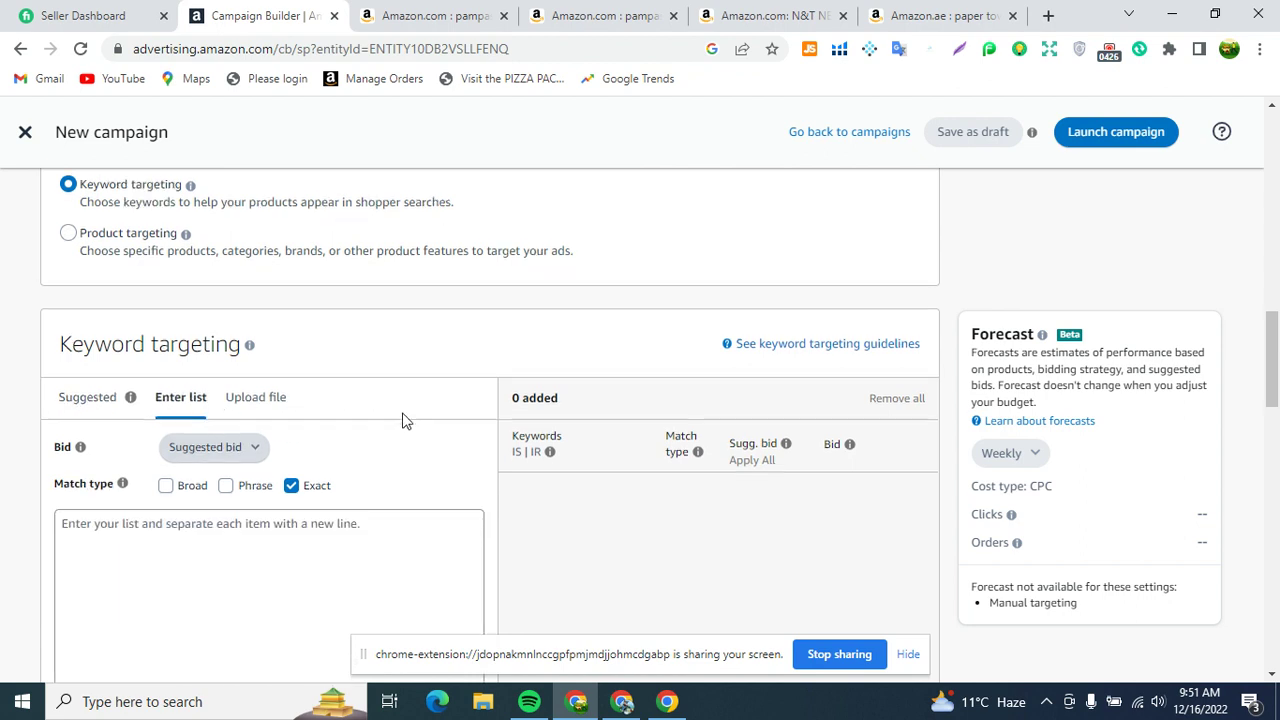
{"action": "scroll", "coordinate": [403, 418], "scroll_direction": "down", "scroll_amount": 1}
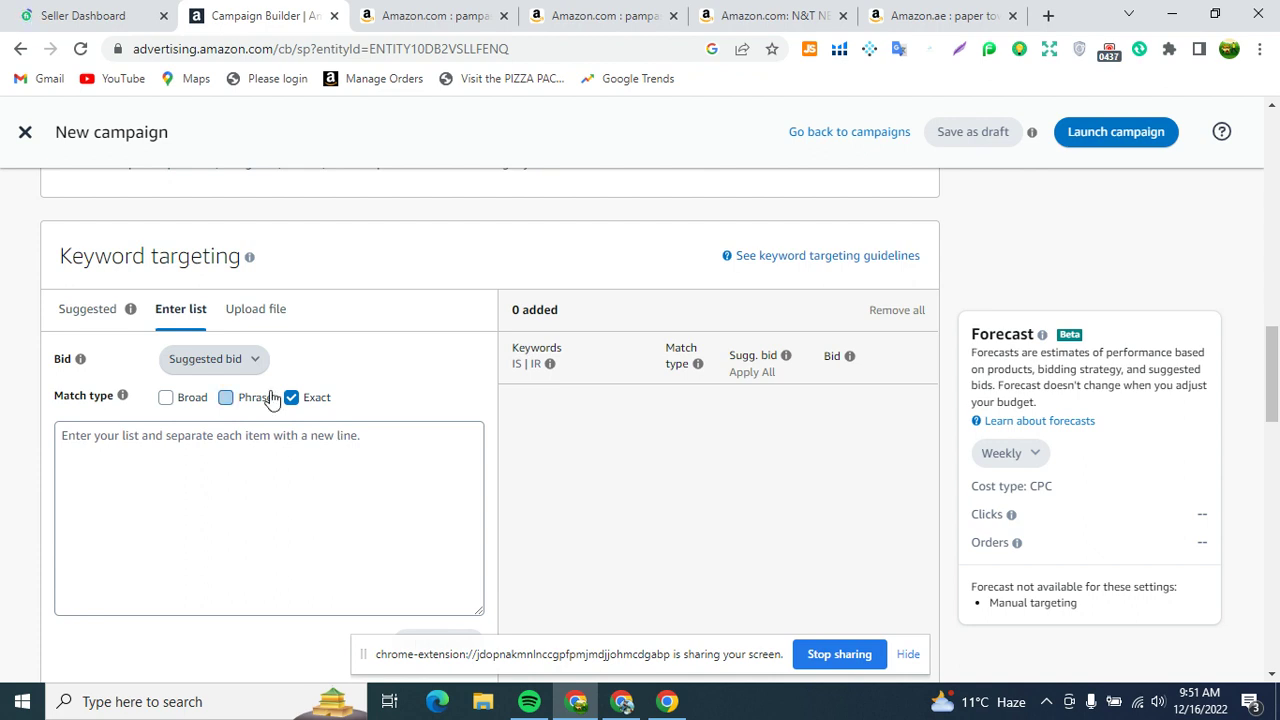
- Review the suggested keywords for the campaign and the product selection section above the keyword targeting settings
{"action": "left_click", "coordinate": [80, 310]}
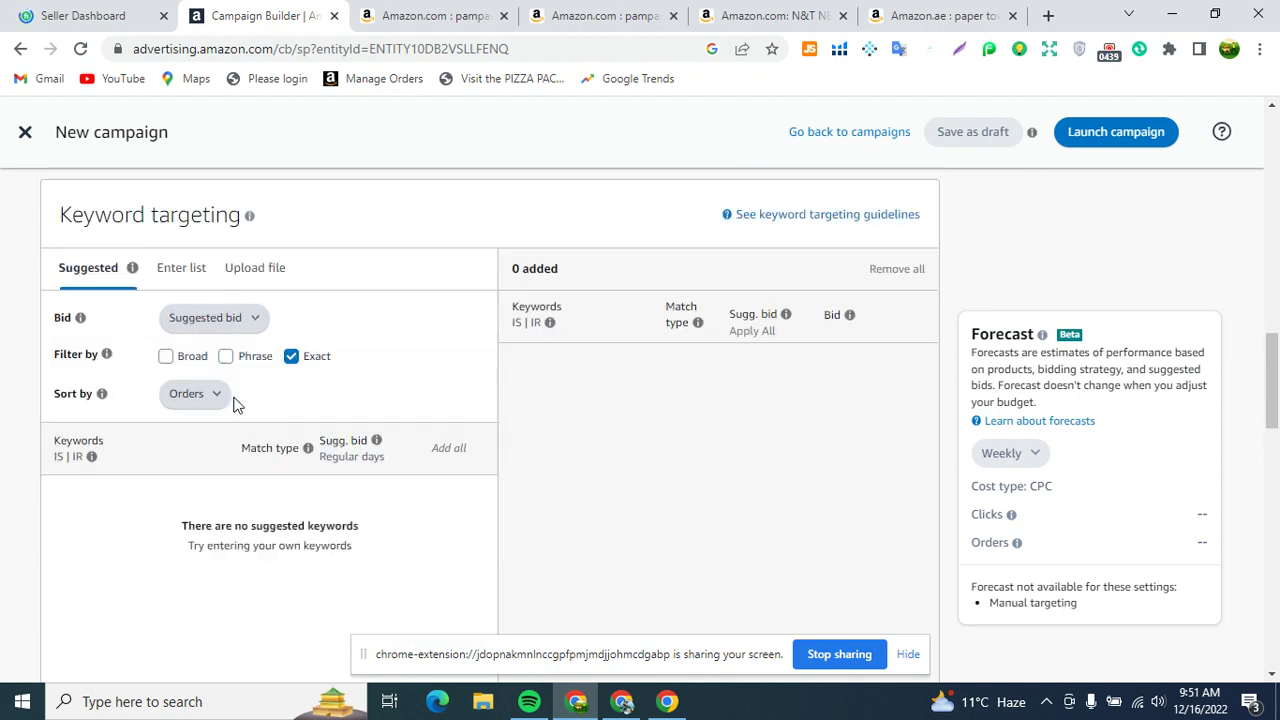
{"action": "scroll", "coordinate": [233, 404], "scroll_direction": "up", "scroll_amount": 15}
{"action": "scroll", "coordinate": [234, 428], "scroll_direction": "down", "scroll_amount": 1}
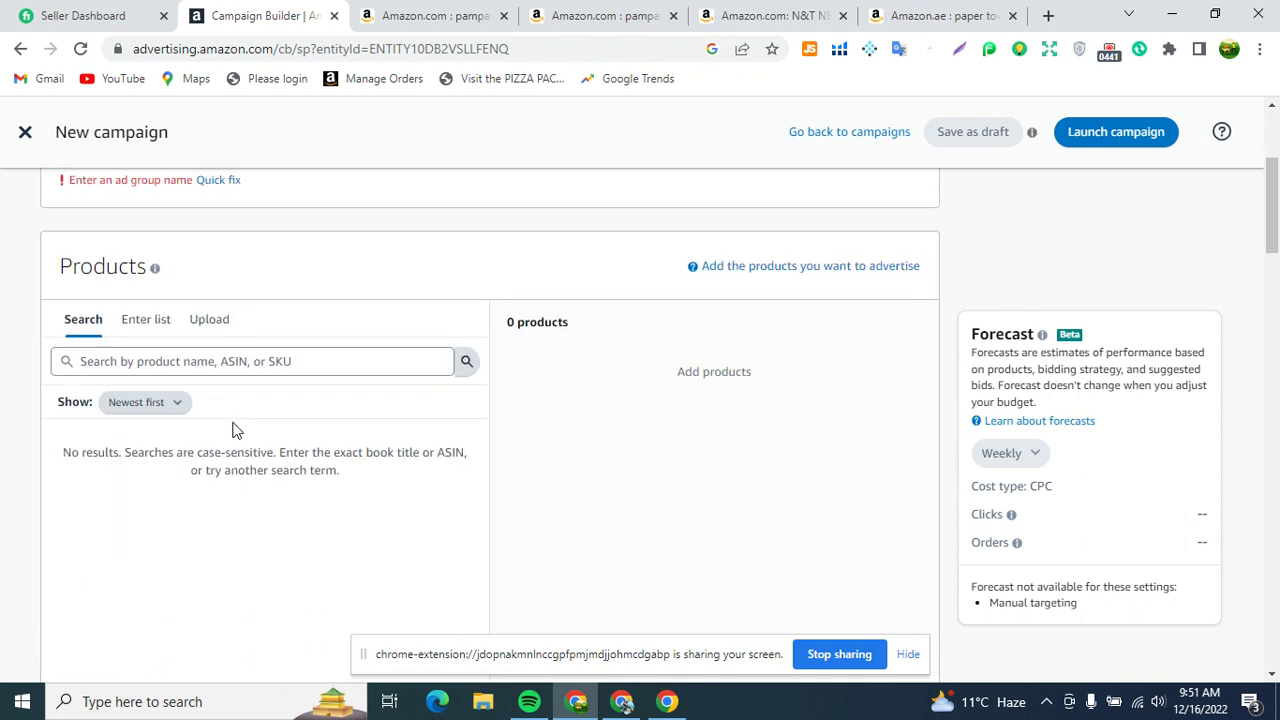
{"action": "scroll", "coordinate": [242, 447], "scroll_direction": "down", "scroll_amount": 1}
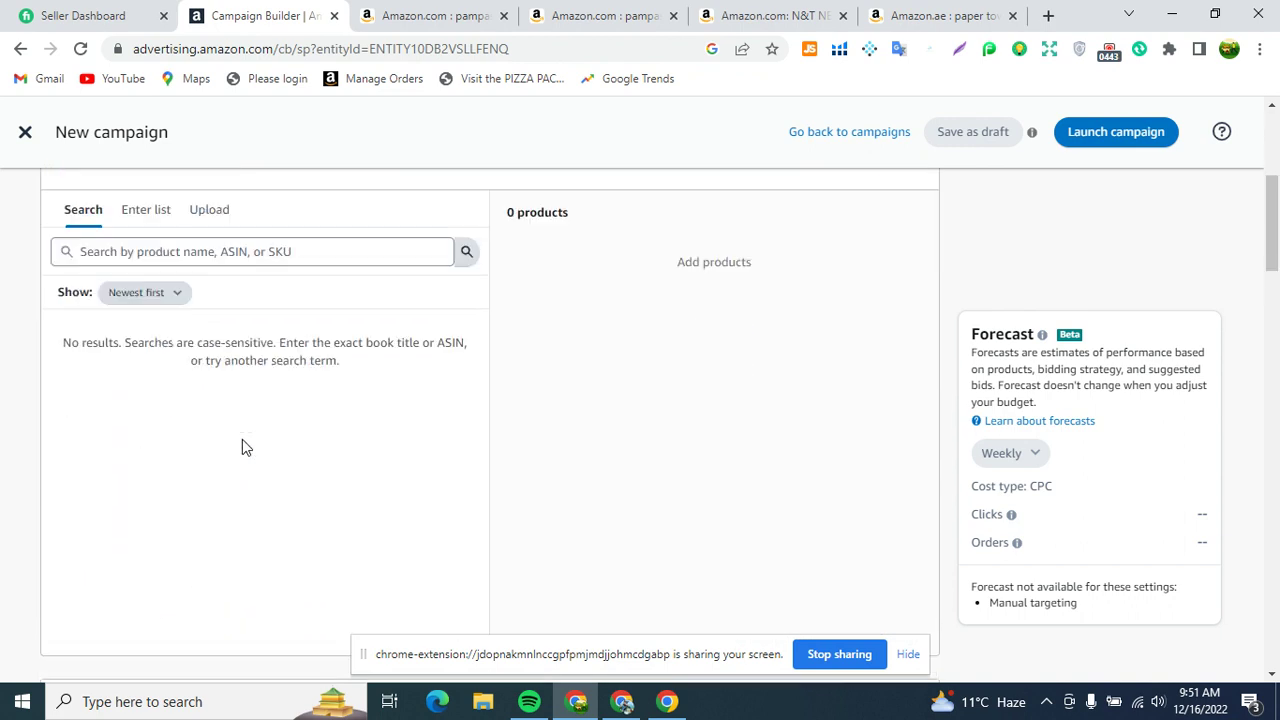
{"action": "scroll", "coordinate": [242, 447], "scroll_direction": "down", "scroll_amount": 10}
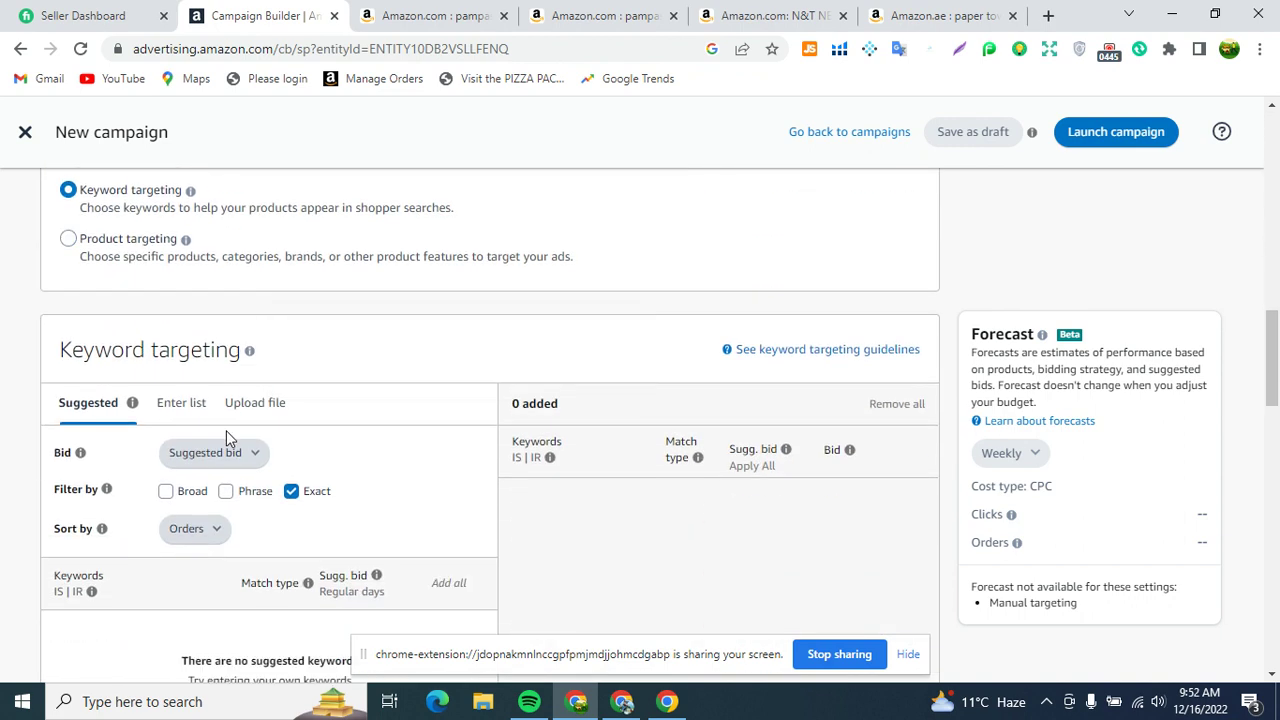
{"action": "scroll", "coordinate": [226, 429], "scroll_direction": "down", "scroll_amount": 3}
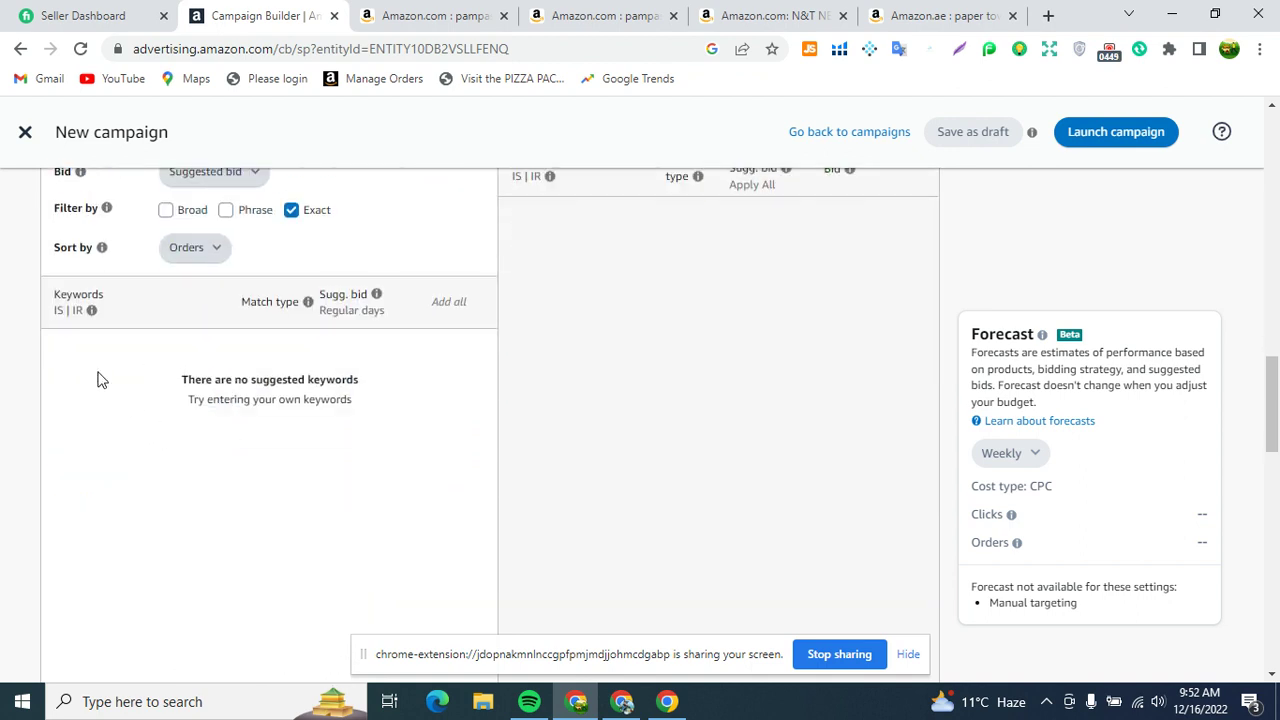
{"action": "scroll", "coordinate": [215, 410], "scroll_direction": "up", "scroll_amount": 2}
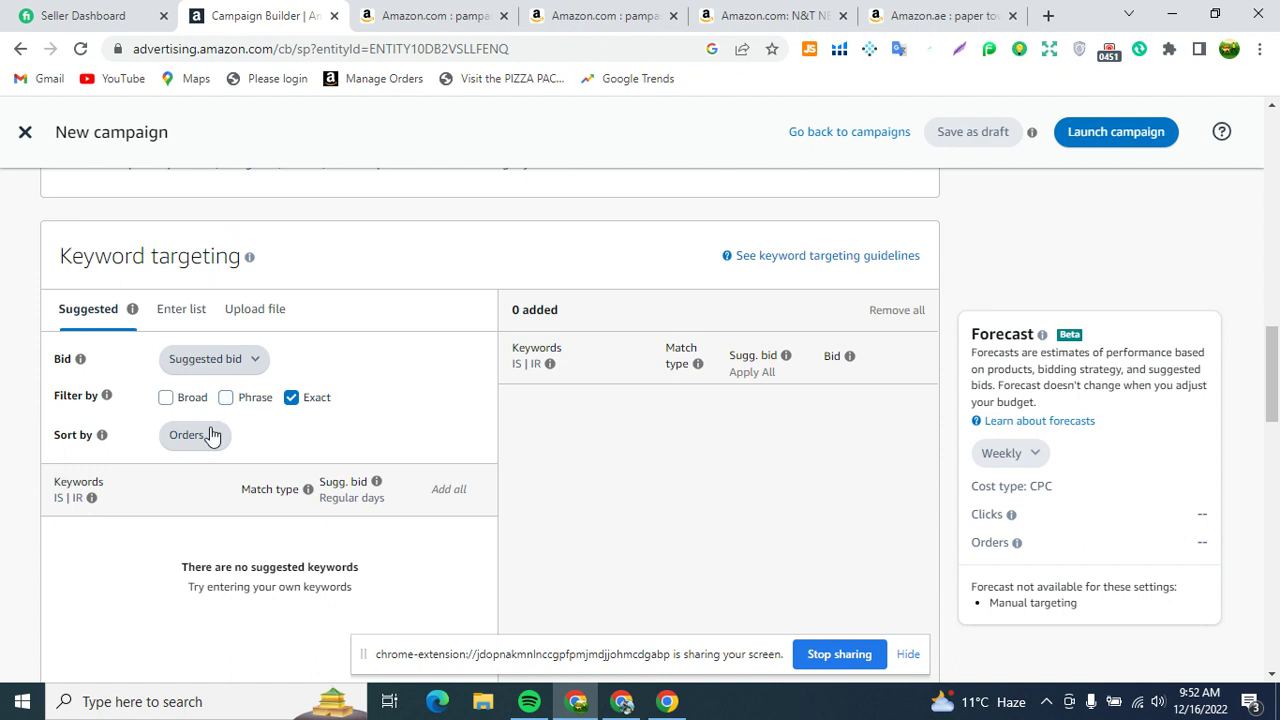
- Enter "Paper Plates" as a custom Exact match keyword and add it with a $0.75 bid
{"action": "left_click", "coordinate": [194, 318]}
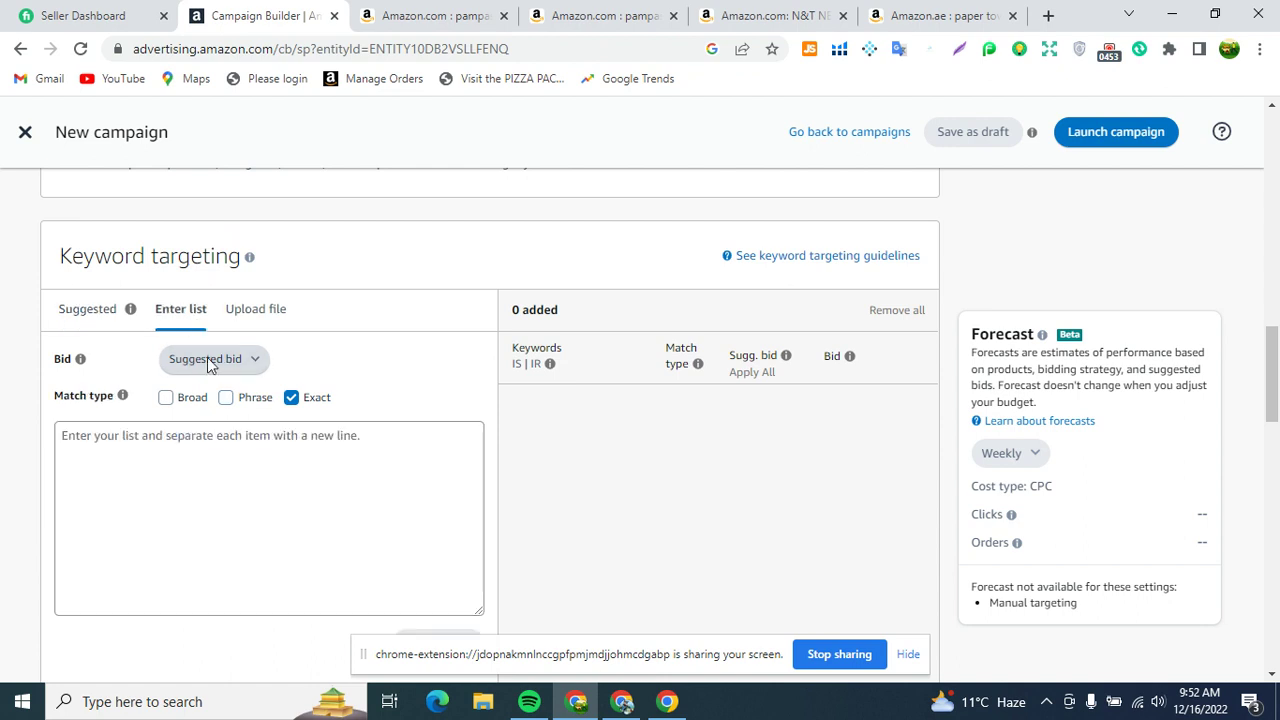
{"action": "left_click", "coordinate": [160, 450]}
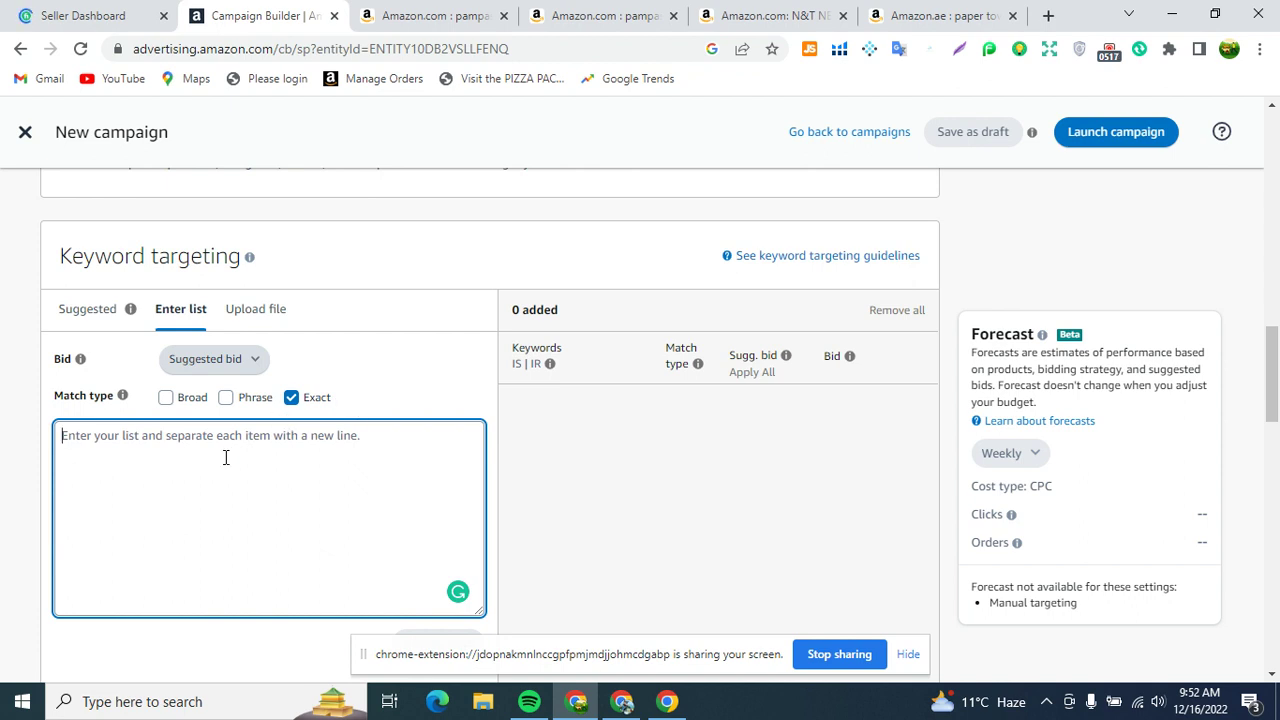
{"action": "type", "text": "p"}
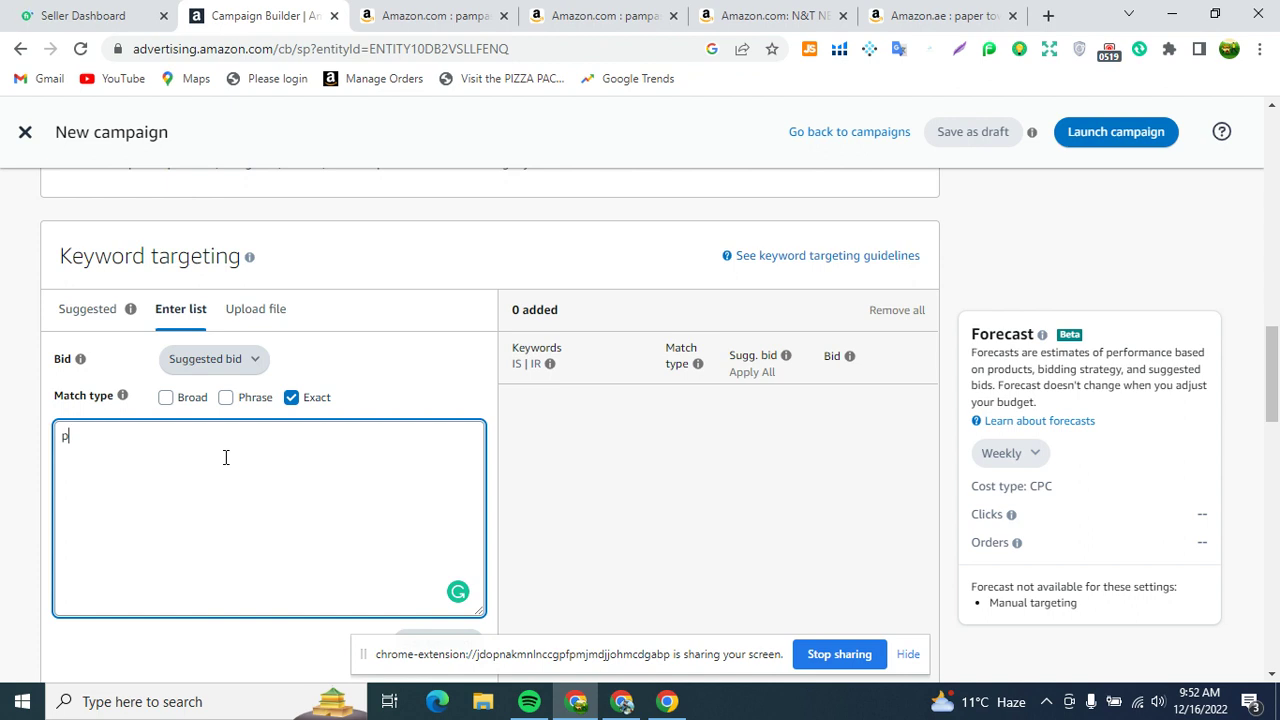
{"action": "key", "text": "BackSpace"}
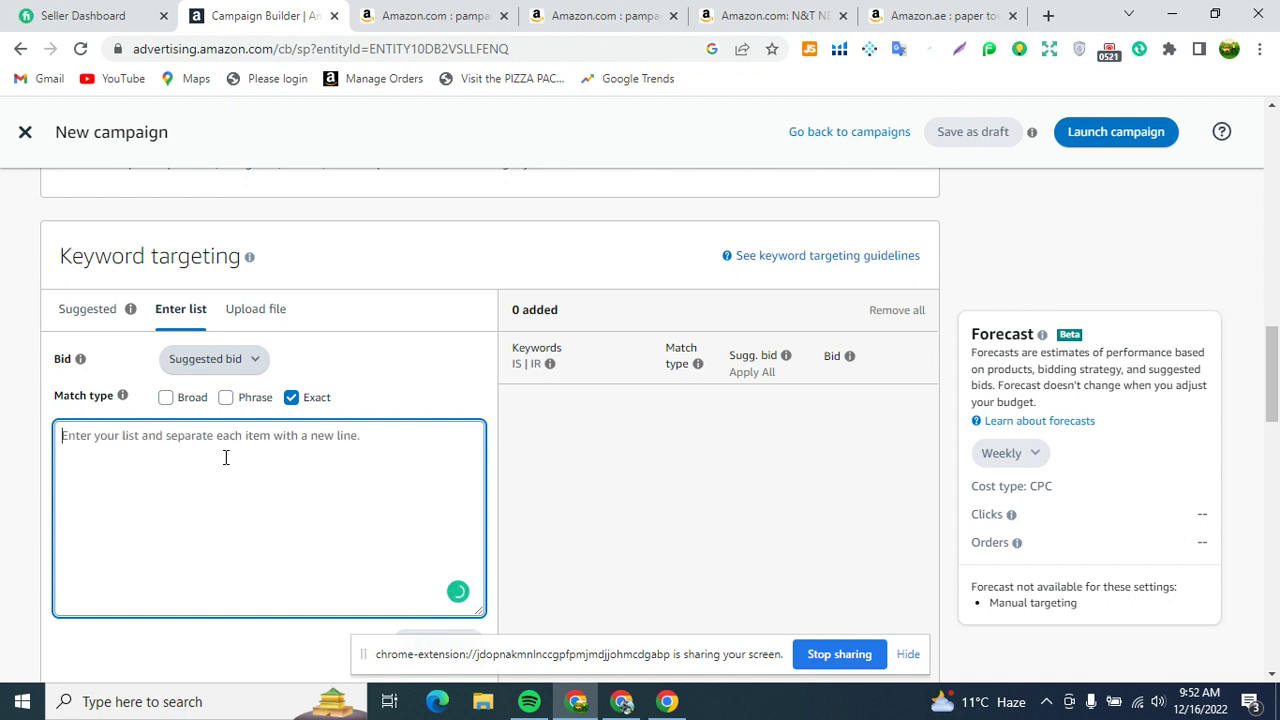
{"action": "type", "text": "Paper"}
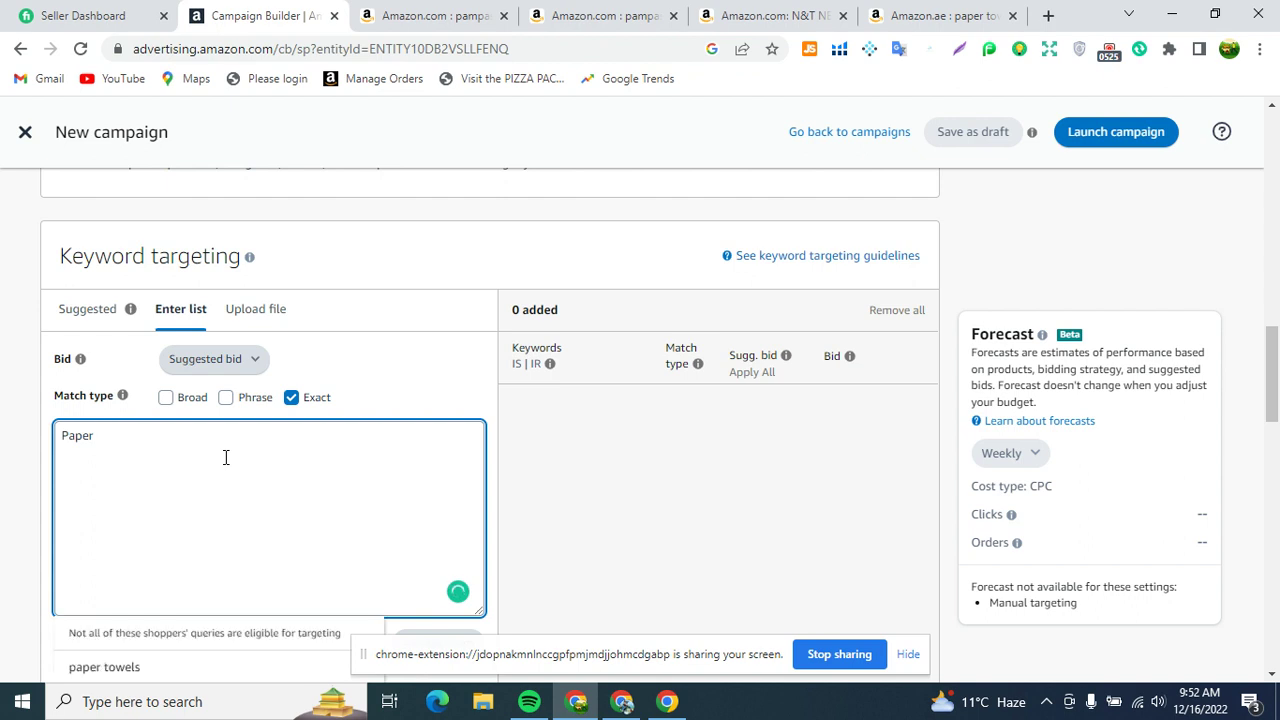
{"action": "type", "text": " p"}
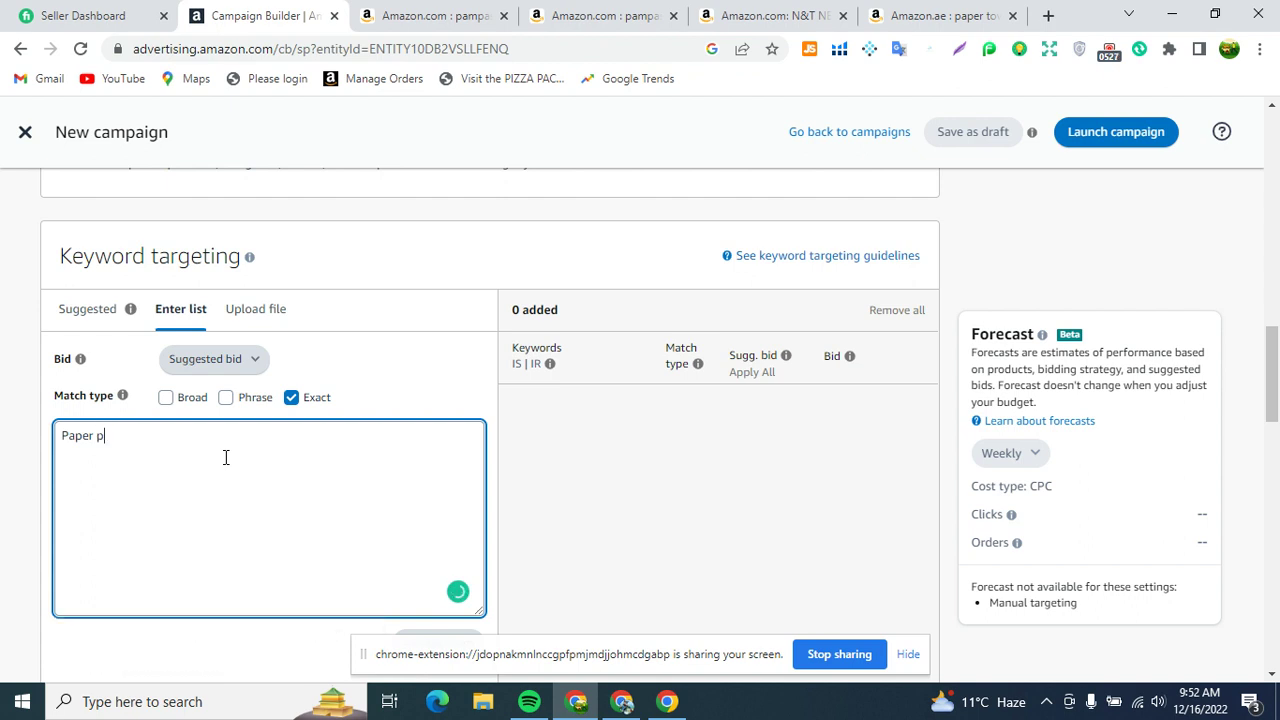
{"action": "type", "text": "lates"}
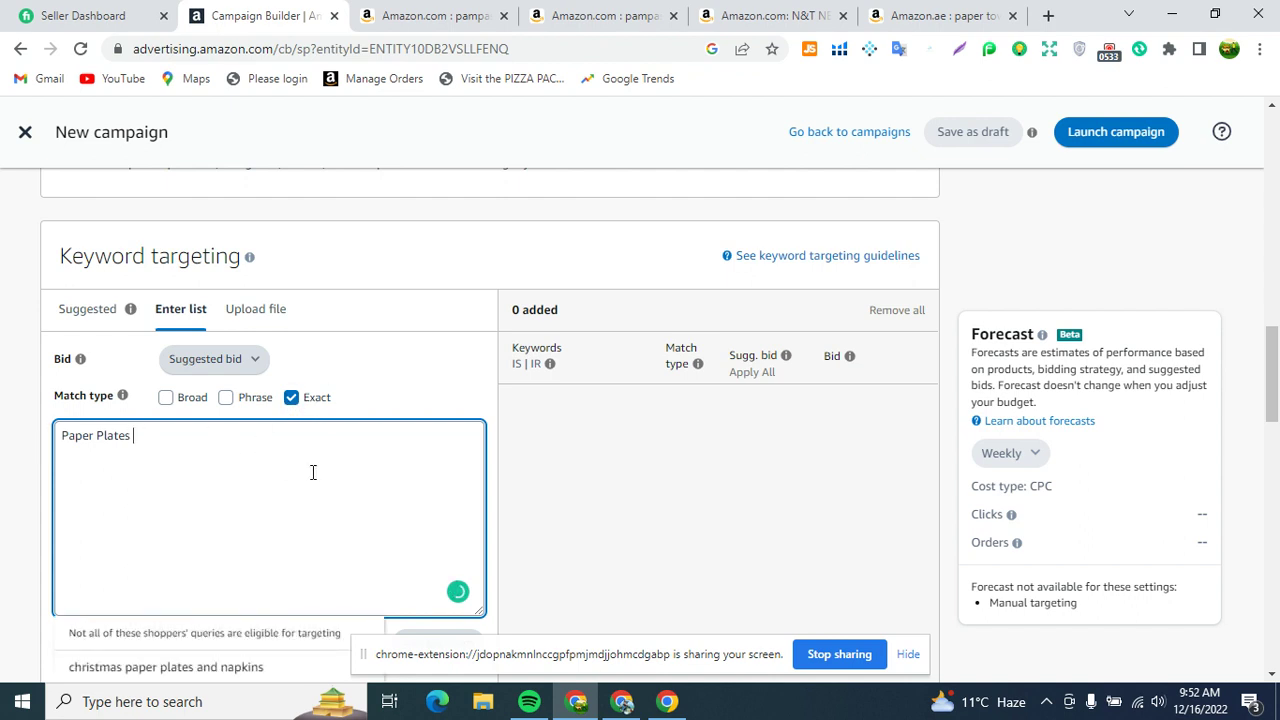
{"action": "scroll", "coordinate": [311, 471], "scroll_direction": "down", "scroll_amount": 2}
{"action": "left_click", "coordinate": [433, 466]}
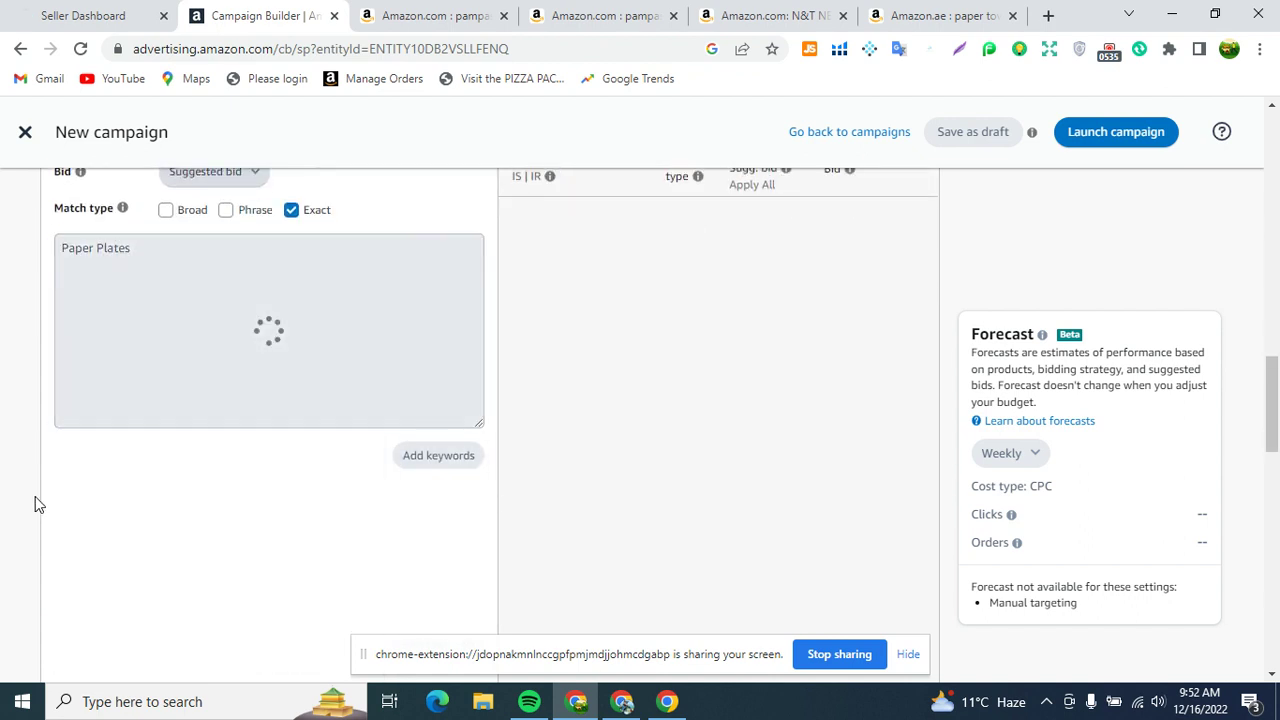
{"action": "scroll", "coordinate": [169, 465], "scroll_direction": "up", "scroll_amount": 1}
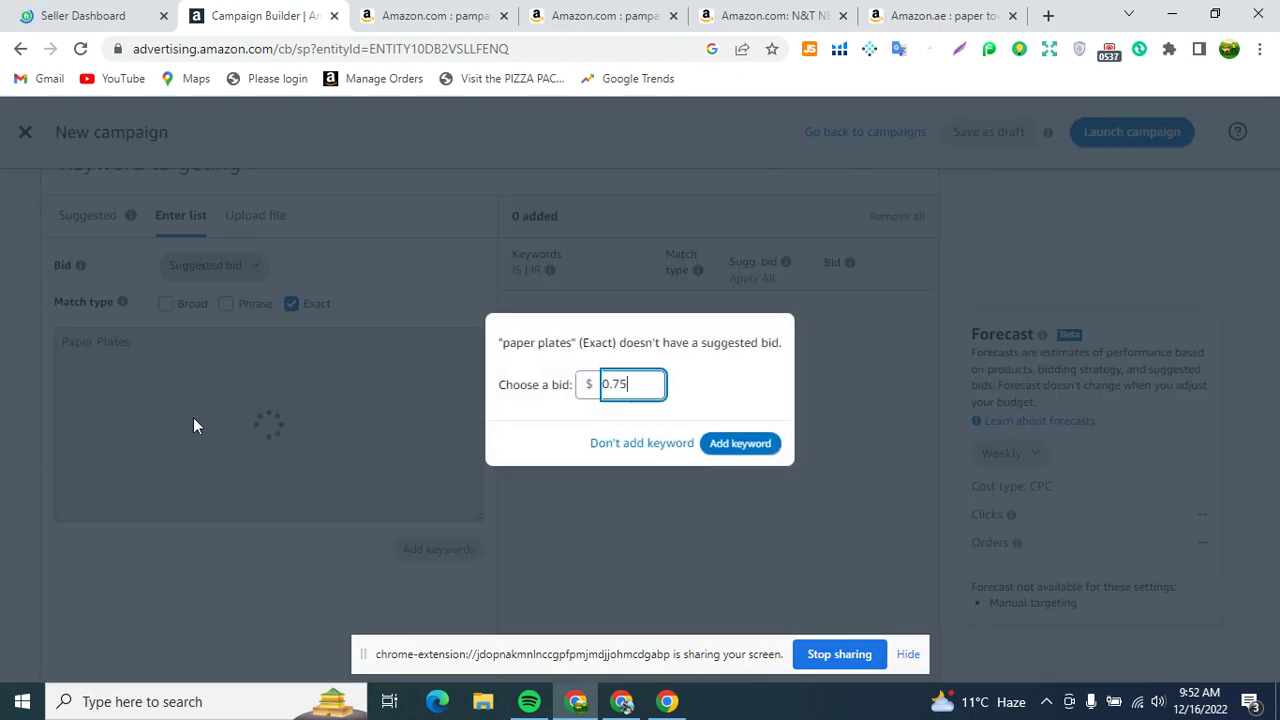
{"action": "left_click", "coordinate": [736, 446]}
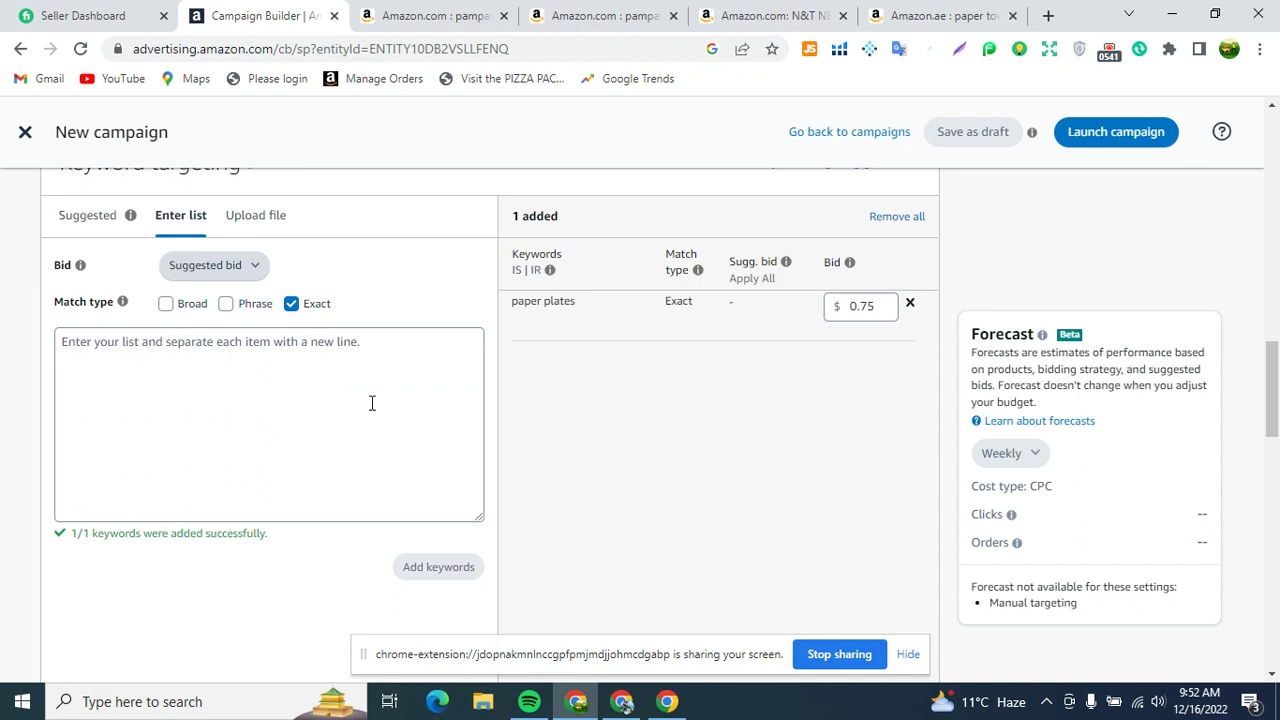
- Examine the added "paper plates" keyword and its Exact match type in the list of added keywords
{"action": "left_click_drag", "start_coordinate": [666, 302], "coordinate": [723, 306]}
{"action": "left_click_drag", "start_coordinate": [512, 302], "coordinate": [570, 302]}
{"action": "left_click", "coordinate": [509, 314]}
{"action": "left_click_drag", "start_coordinate": [514, 314], "coordinate": [580, 318]}
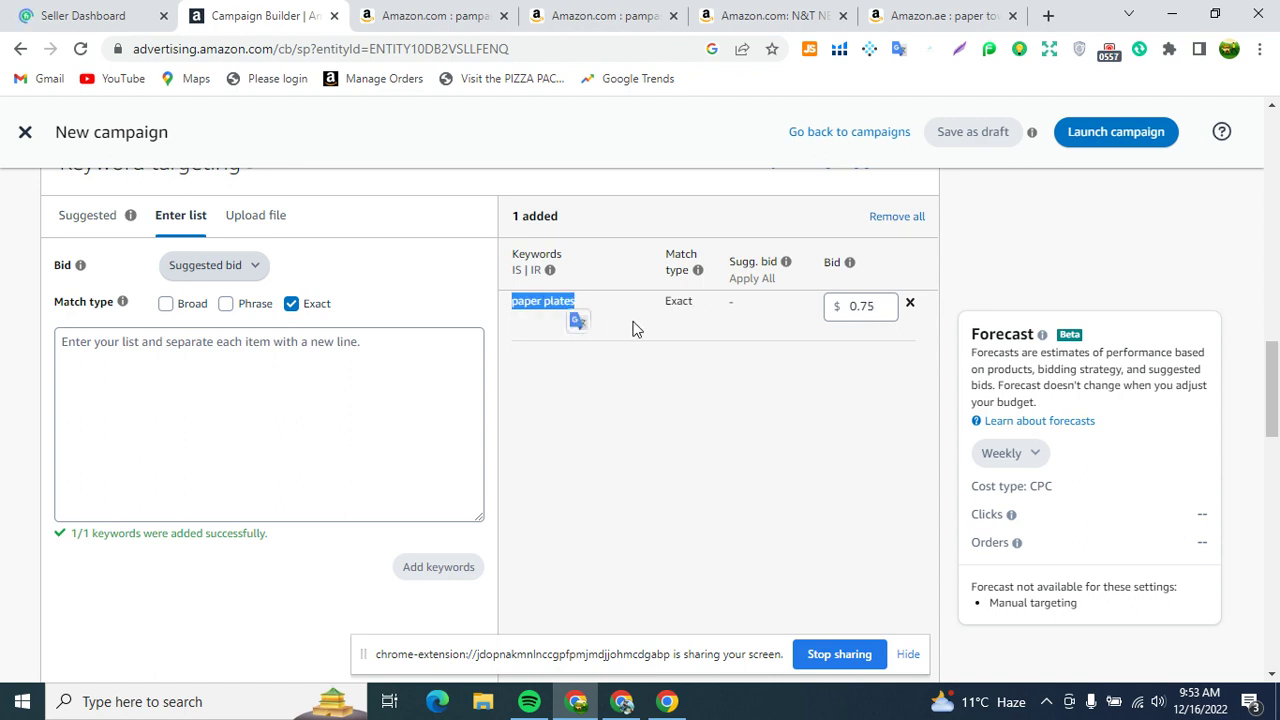
{"action": "left_click", "coordinate": [505, 310]}
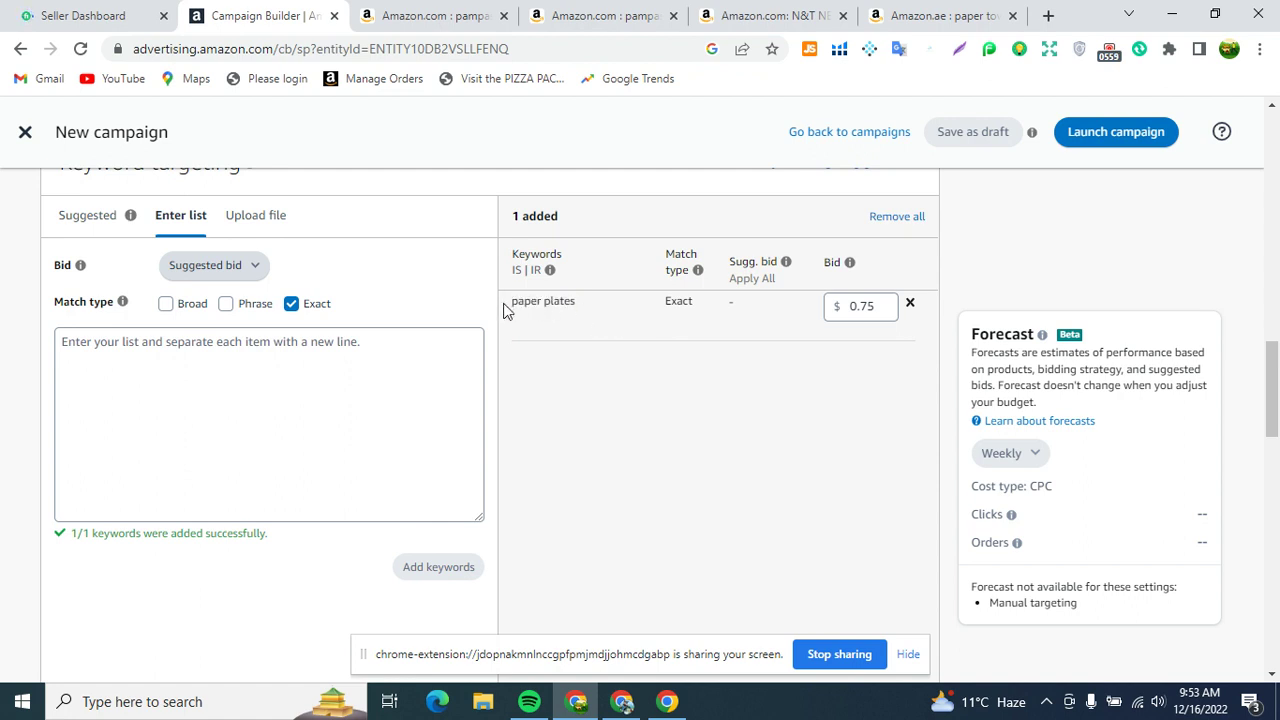
{"action": "left_click_drag", "start_coordinate": [506, 310], "coordinate": [594, 317]}
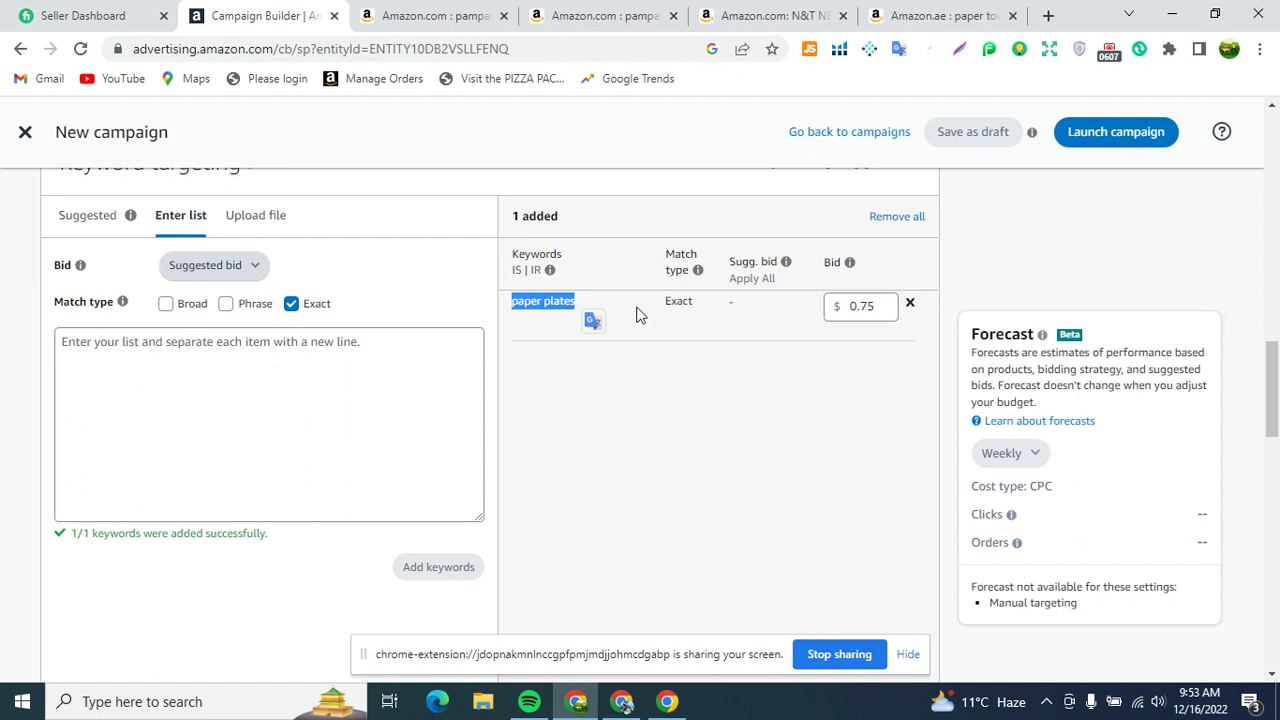
{"action": "left_click_drag", "start_coordinate": [513, 304], "coordinate": [586, 318]}
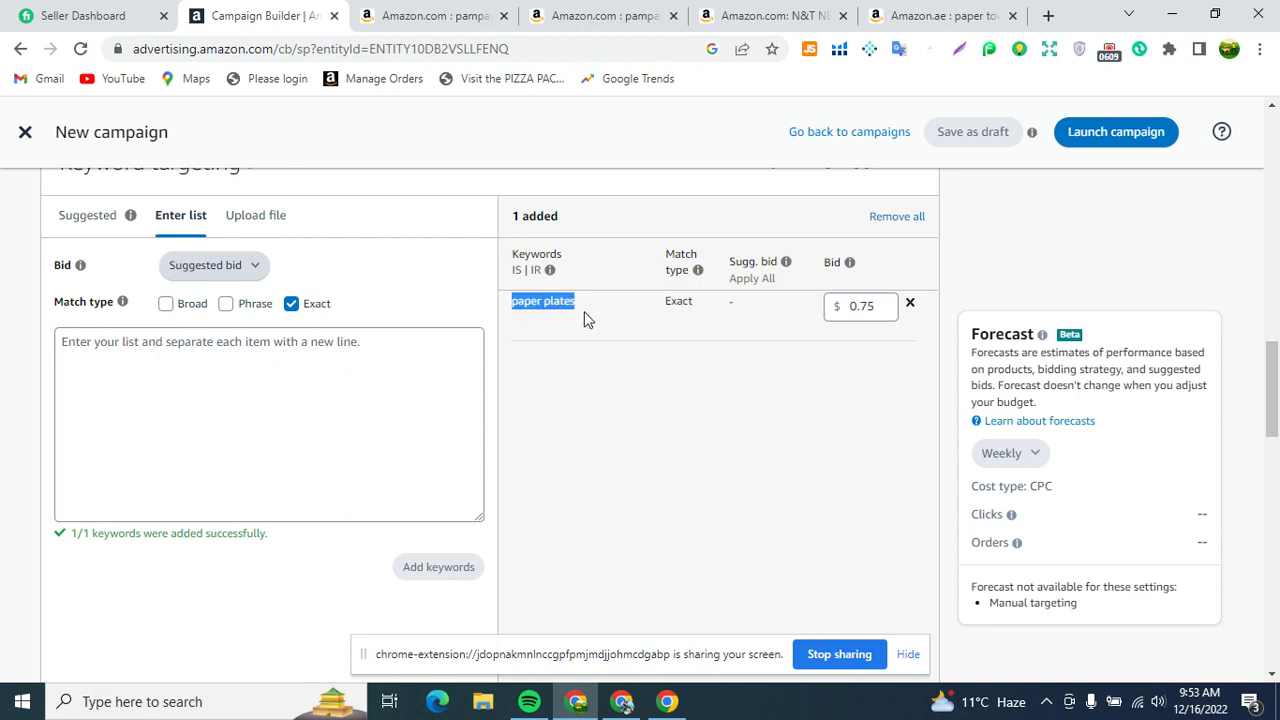
{"action": "left_click", "coordinate": [527, 308]}
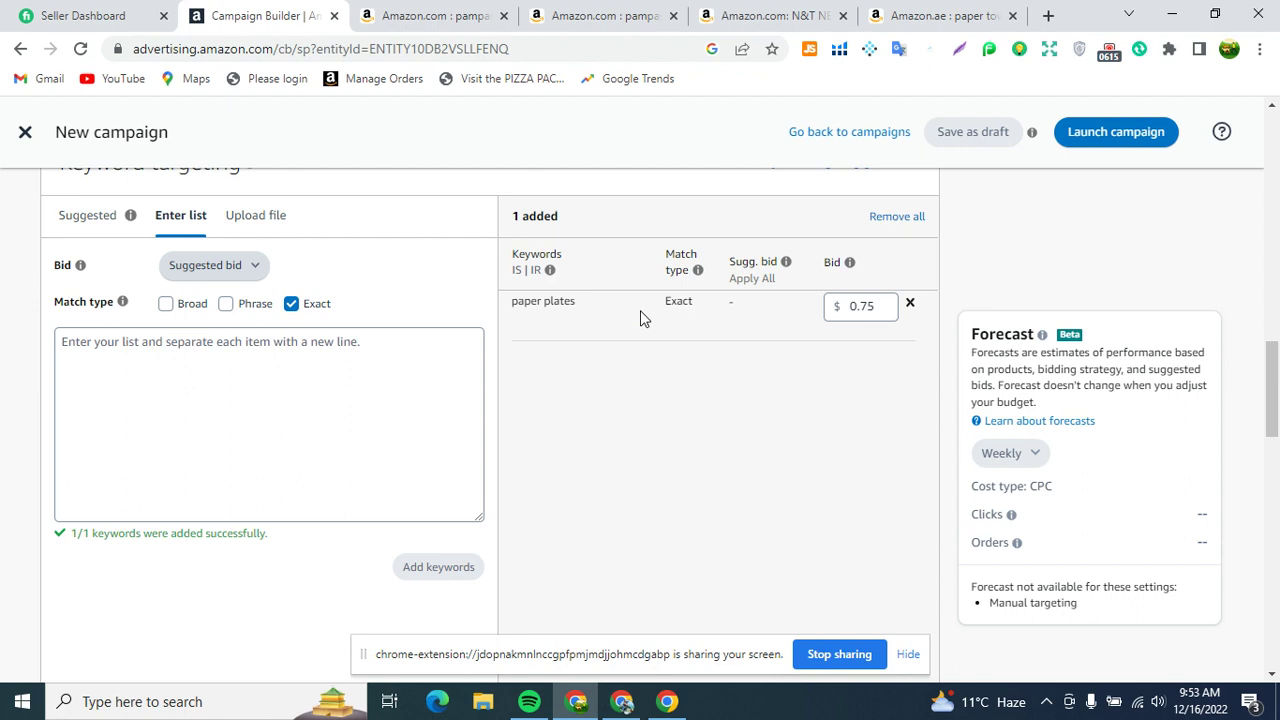
{"action": "mouse_move", "coordinate": [510, 310]}
{"action": "left_mouse_down"}
{"action": "mouse_move", "coordinate": [621, 317]}
{"action": "mouse_move", "coordinate": [225, 354]}
{"action": "mouse_move", "coordinate": [240, 328]}
{"action": "mouse_move", "coordinate": [152, 351]}
{"action": "mouse_move", "coordinate": [215, 315]}
{"action": "left_mouse_up"}
- Switch the match type to Phrase only and add the keyword "Paper Plates" with a $0.75 bid
{"action": "left_click", "coordinate": [225, 303]}
{"action": "left_click", "coordinate": [187, 343]}
{"action": "type", "text": "P"}
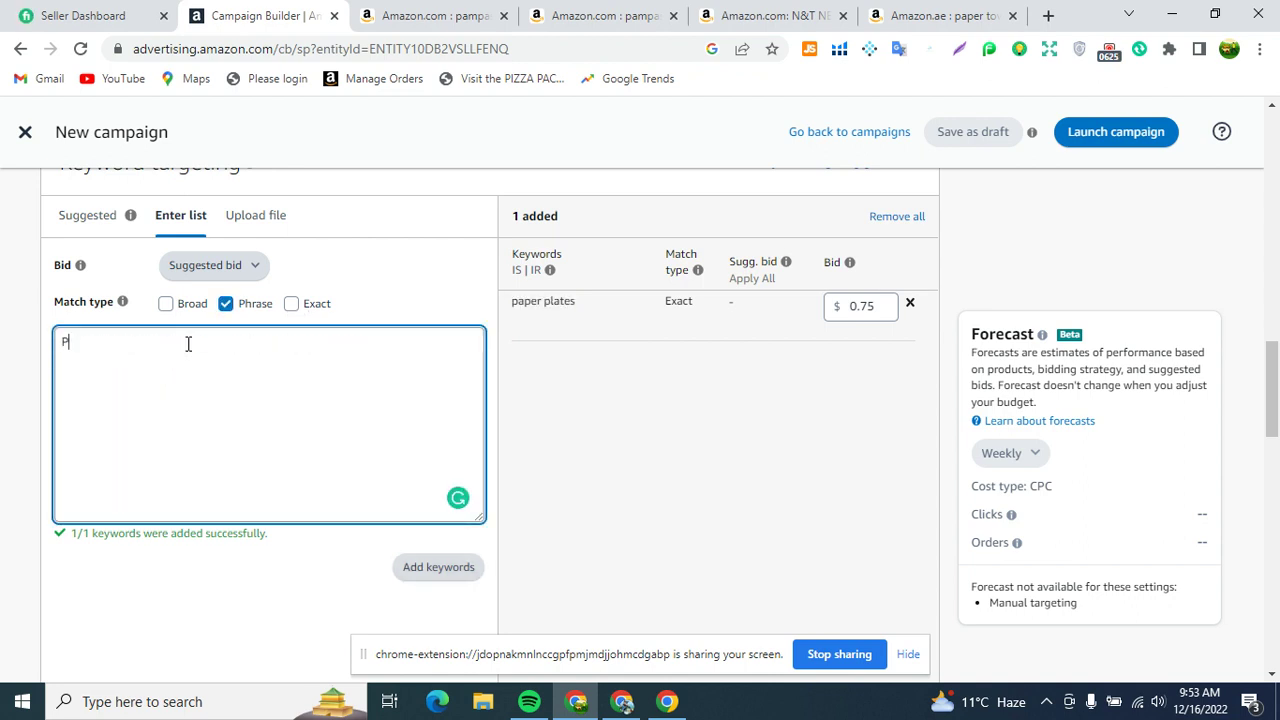
{"action": "type", "text": "aper "}
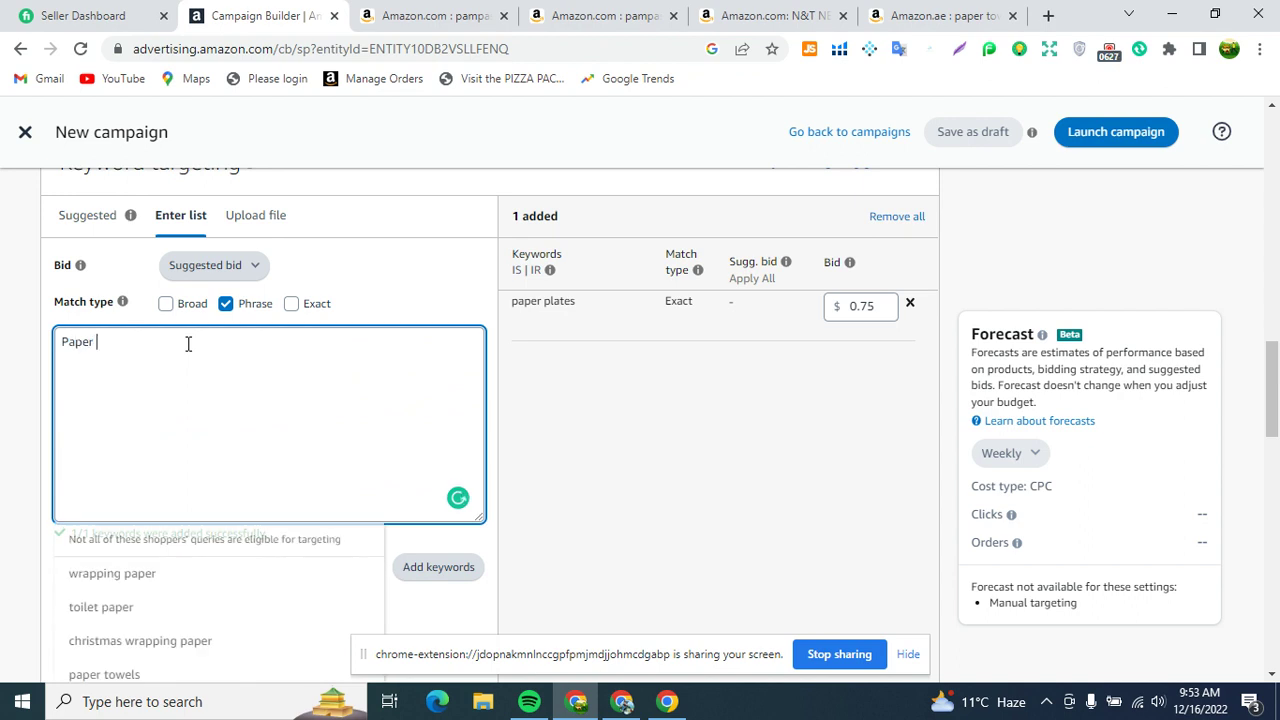
{"action": "type", "text": "Plates"}
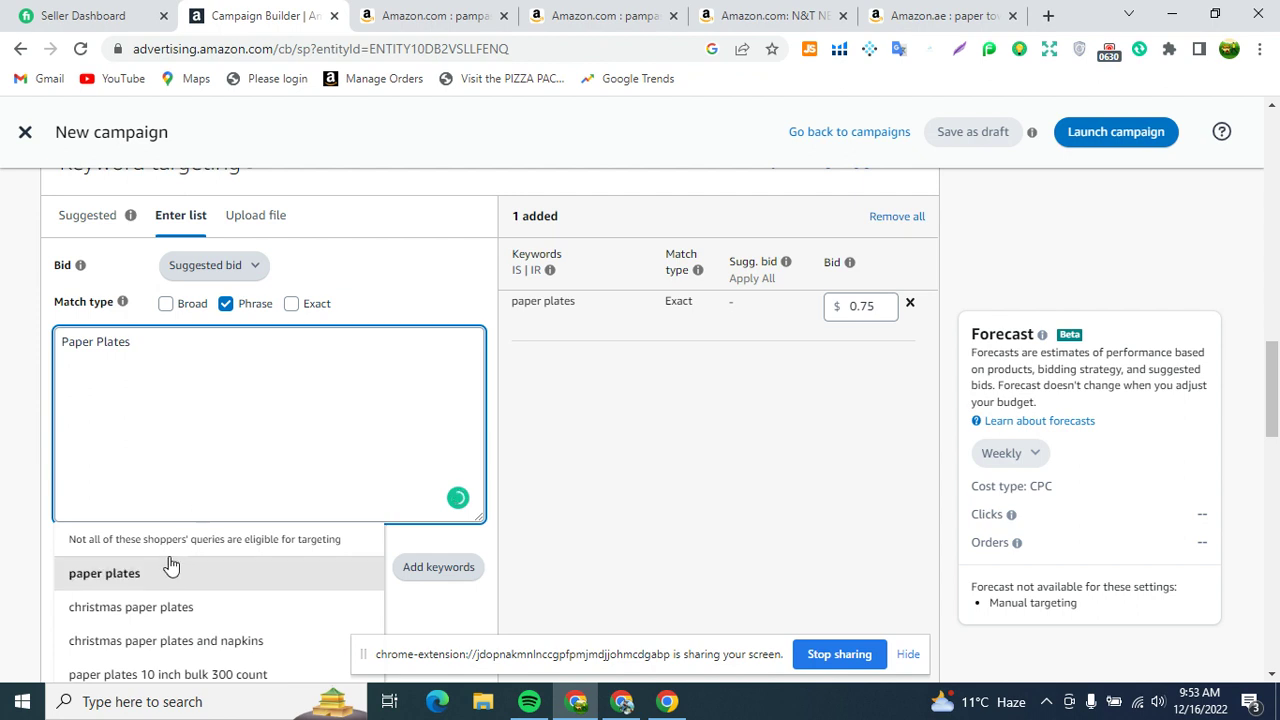
{"action": "left_click", "coordinate": [412, 567]}
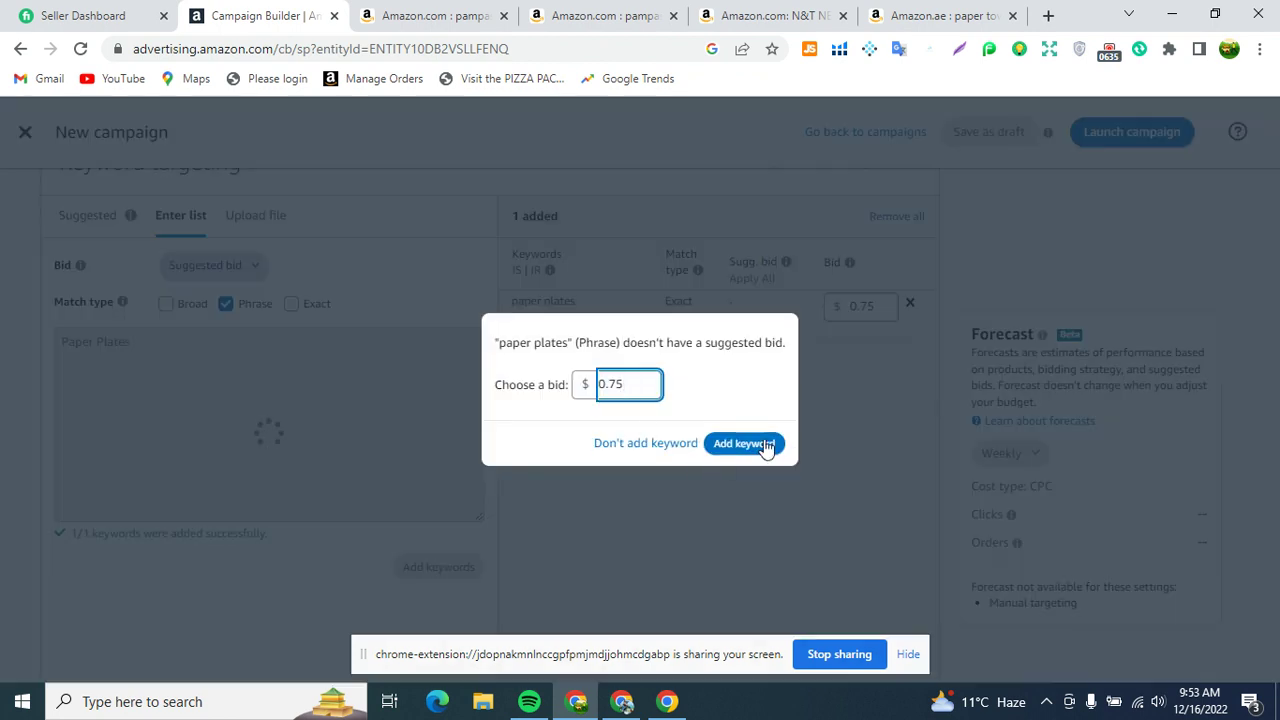
{"action": "left_click", "coordinate": [744, 444]}
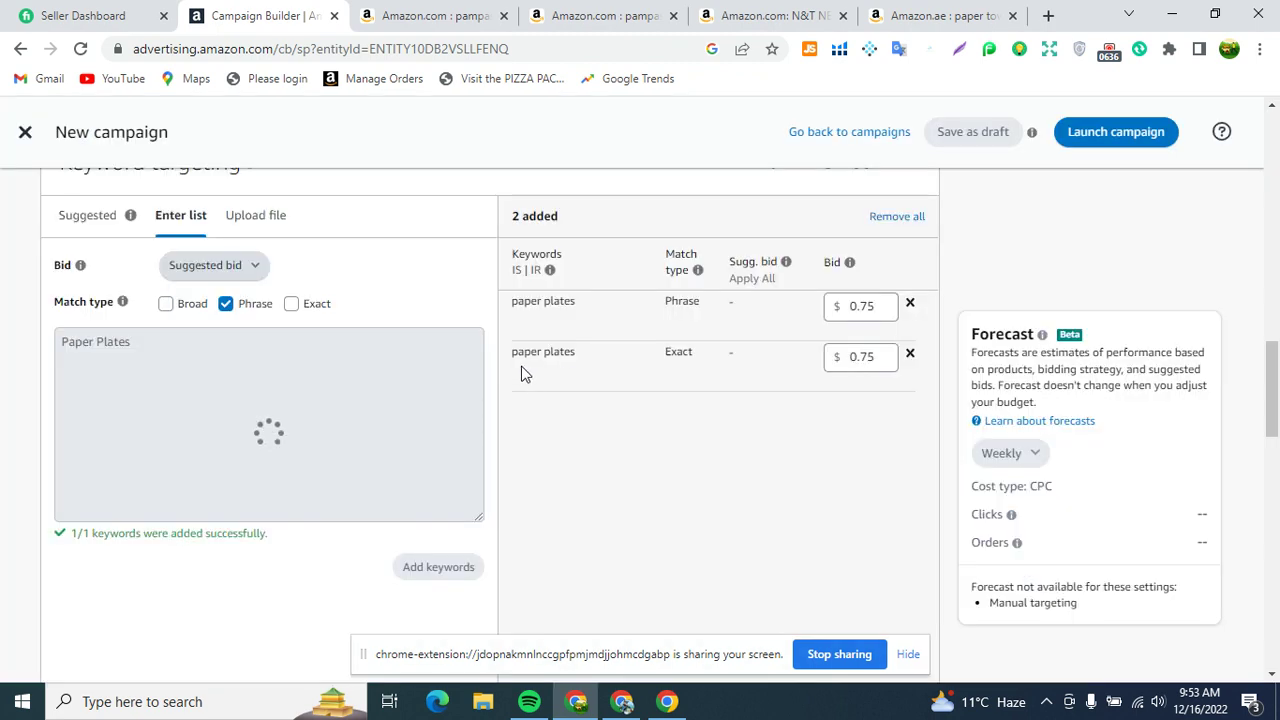
- Compare the Phrase and Exact entries for "paper plates" in the list of added keywords
{"action": "left_click_drag", "start_coordinate": [561, 367], "coordinate": [580, 368]}
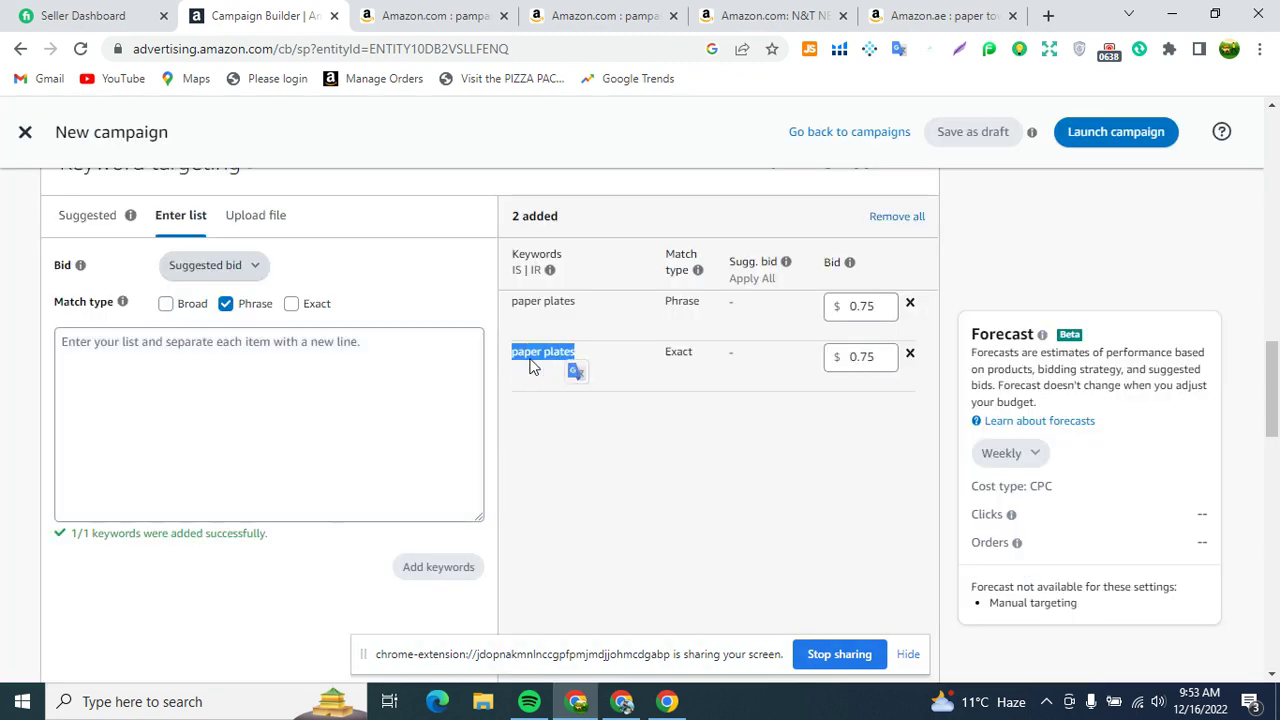
{"action": "left_click_drag", "start_coordinate": [513, 302], "coordinate": [710, 316]}
{"action": "left_click", "coordinate": [668, 305]}
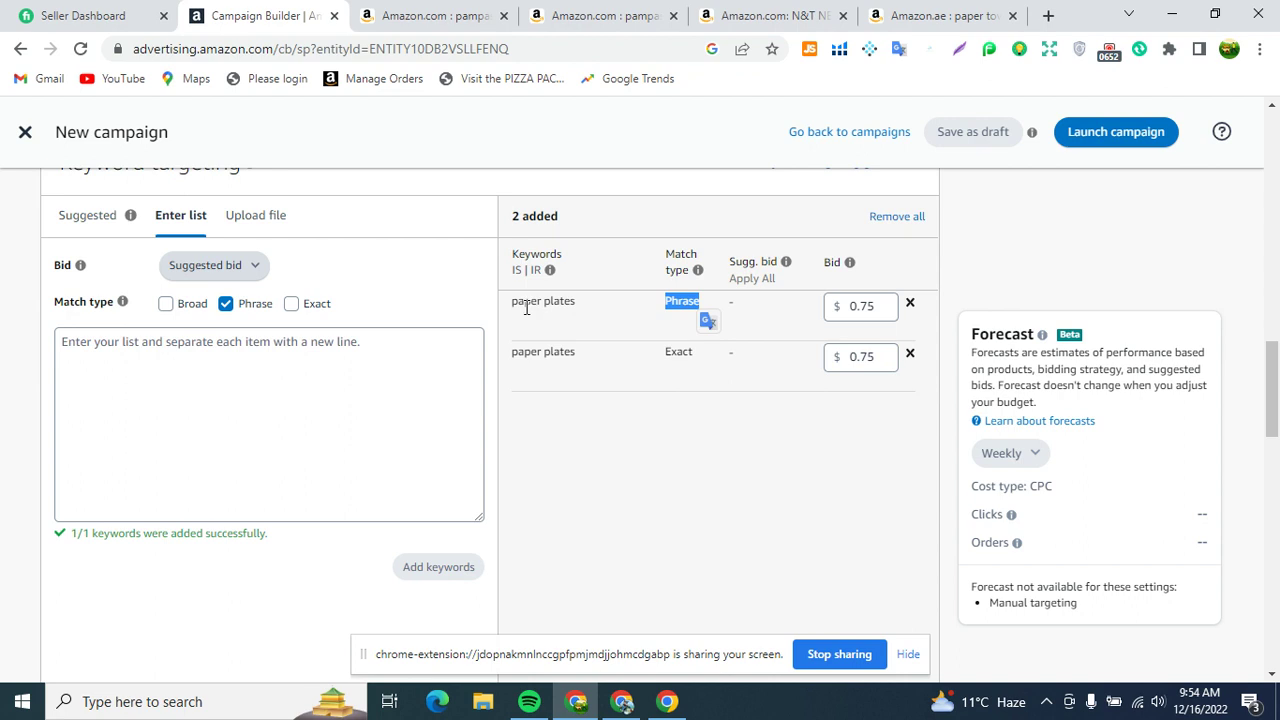
{"action": "left_click_drag", "start_coordinate": [513, 300], "coordinate": [586, 317]}
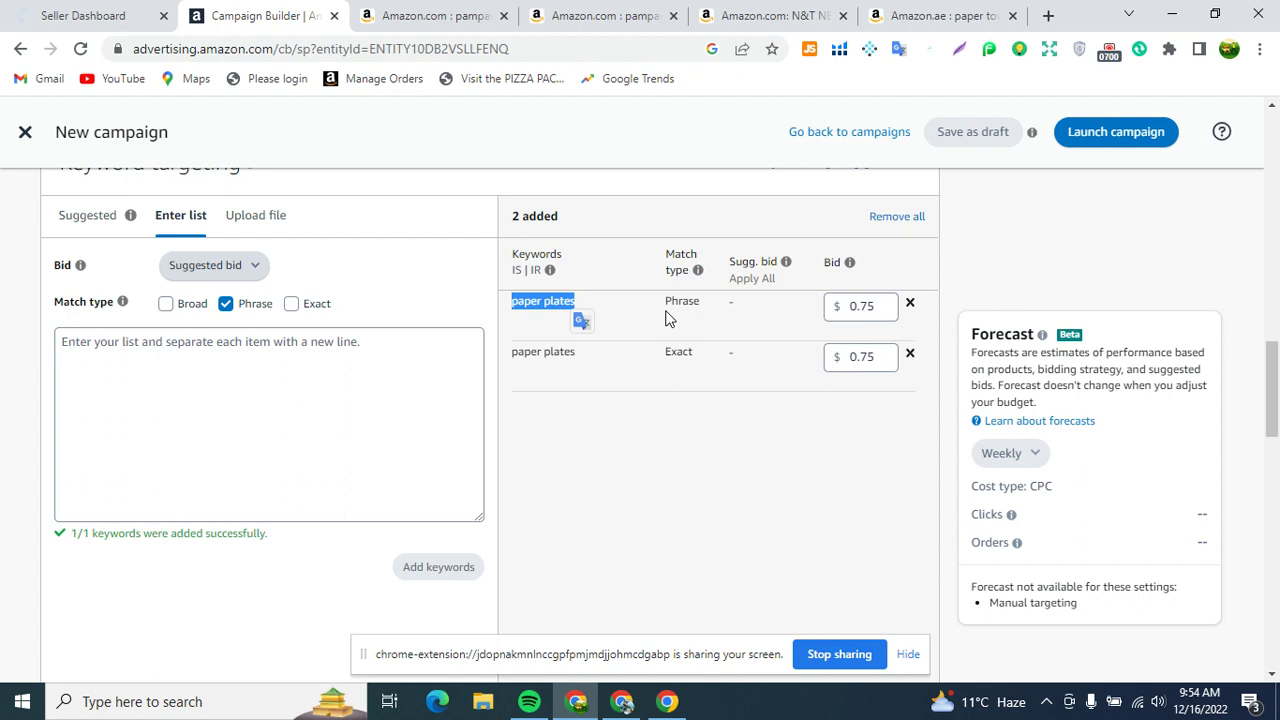
{"action": "left_click", "coordinate": [543, 304]}
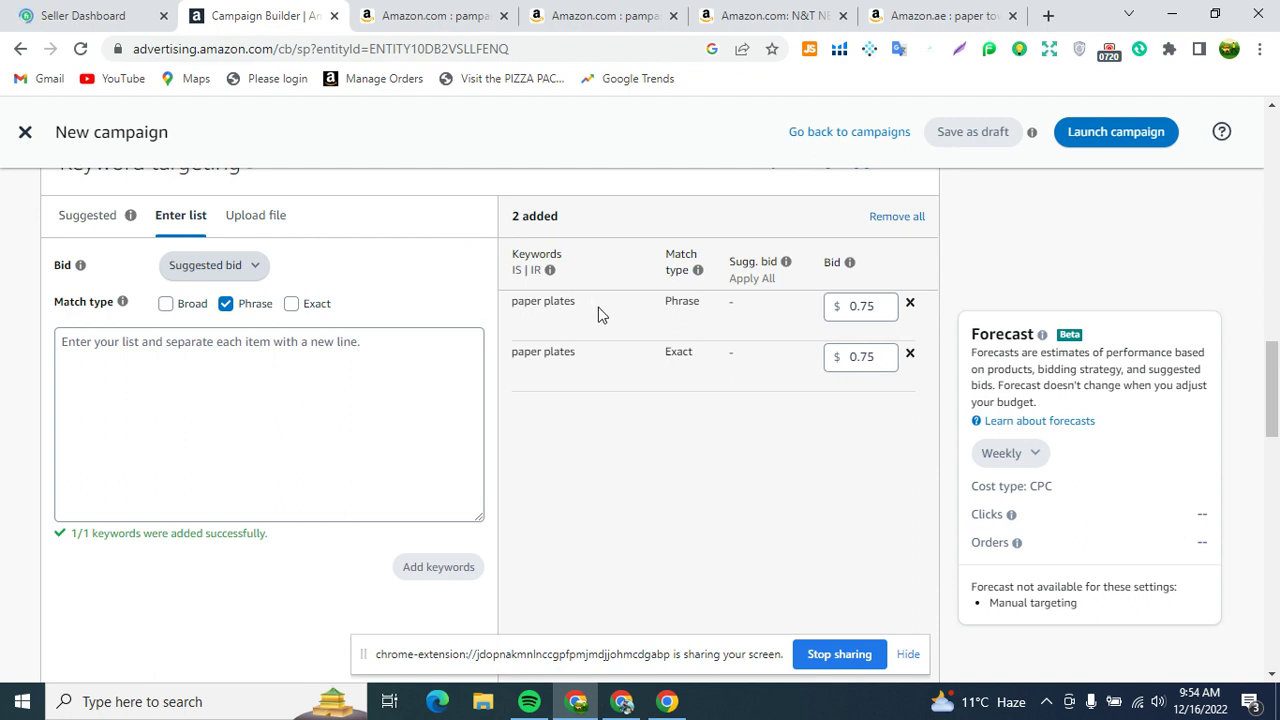
{"action": "left_click_drag", "start_coordinate": [664, 300], "coordinate": [714, 318]}
{"action": "left_click", "coordinate": [718, 315]}
- Switch the match type to Broad only and add the keyword "Paper Plates Disposiable" with a $0.75 bid
{"action": "left_click", "coordinate": [224, 305]}
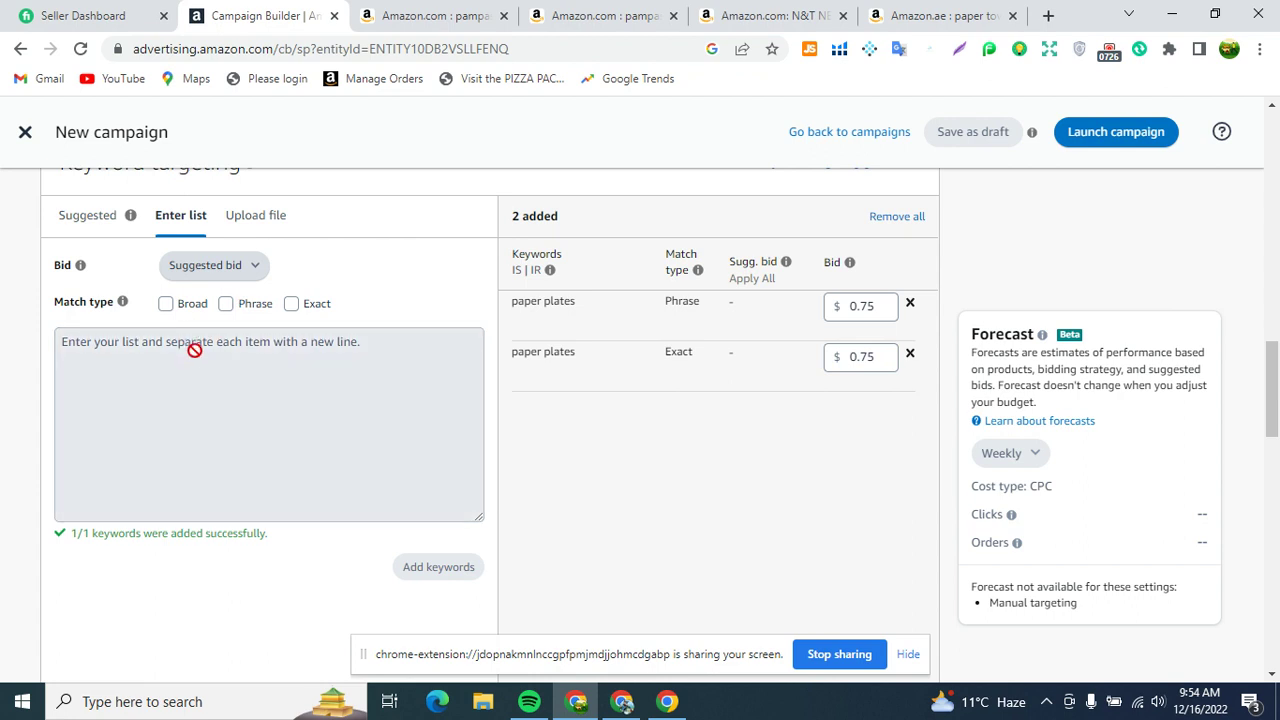
{"action": "left_click", "coordinate": [165, 304]}
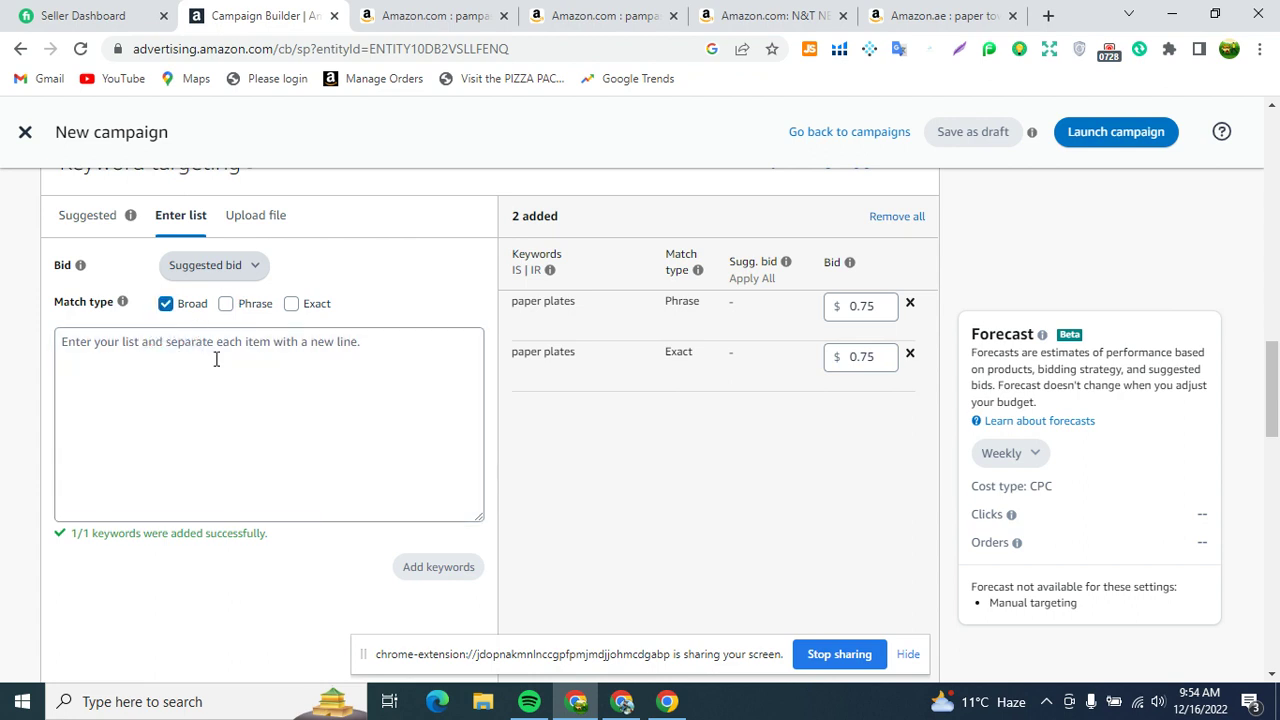
{"action": "left_click", "coordinate": [215, 358]}
{"action": "type", "text": "Pa"}
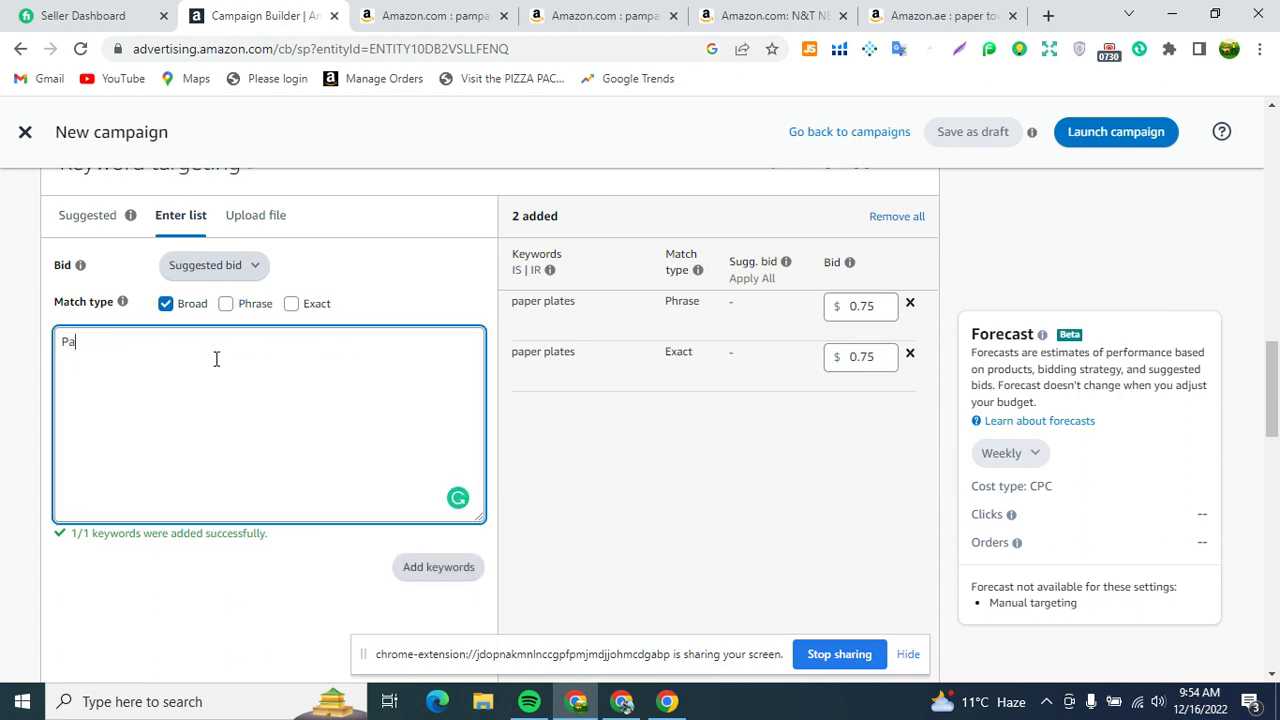
{"action": "type", "text": "per Plates "}
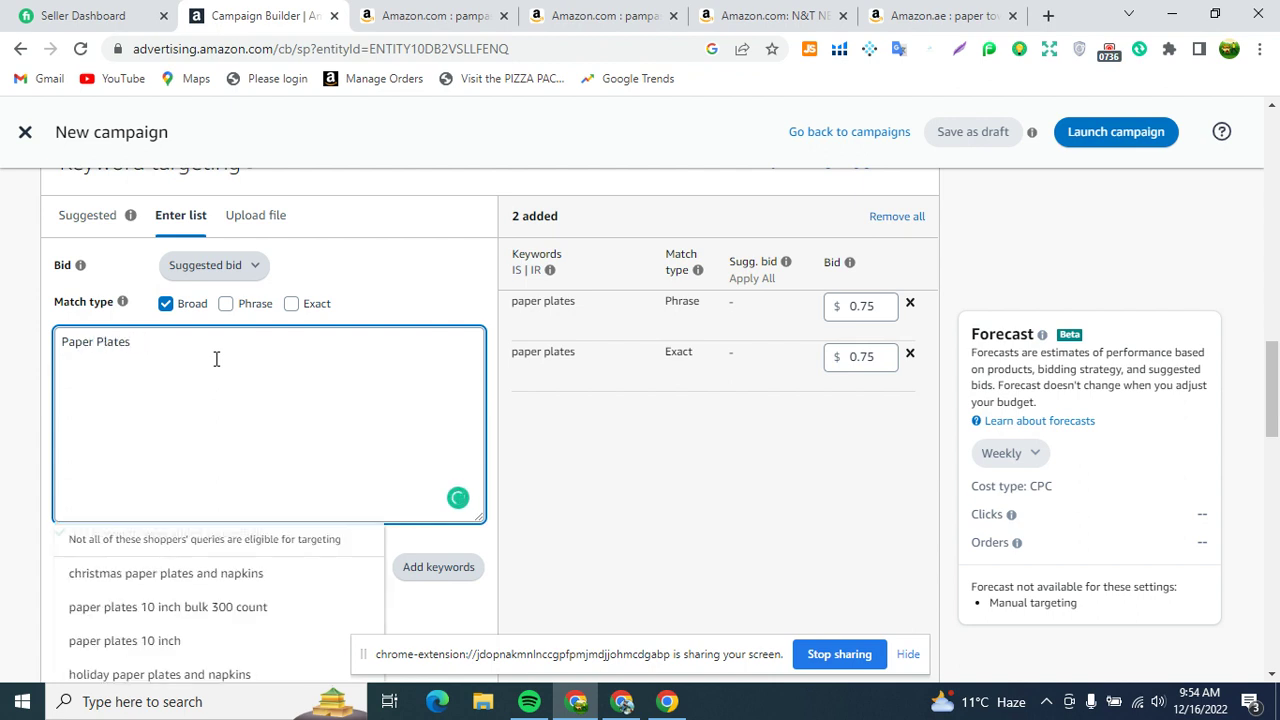
{"action": "type", "text": "Sis"}
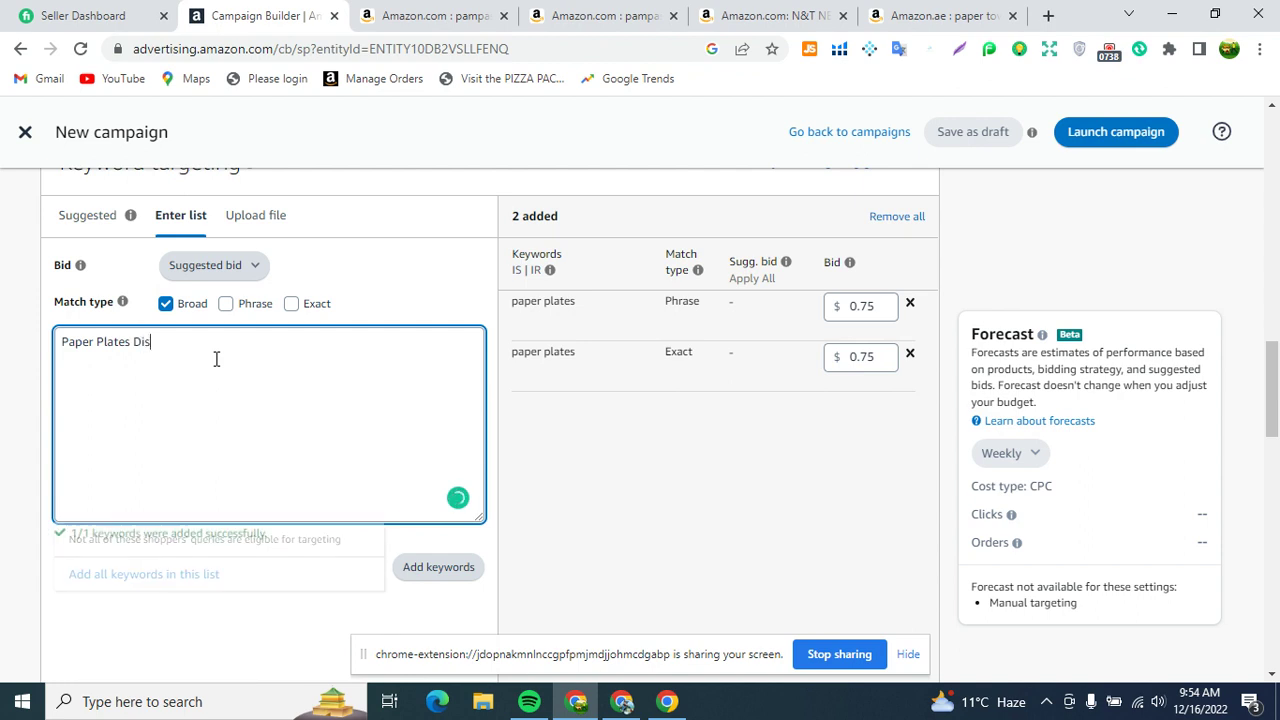
{"action": "type", "text": "posi"}
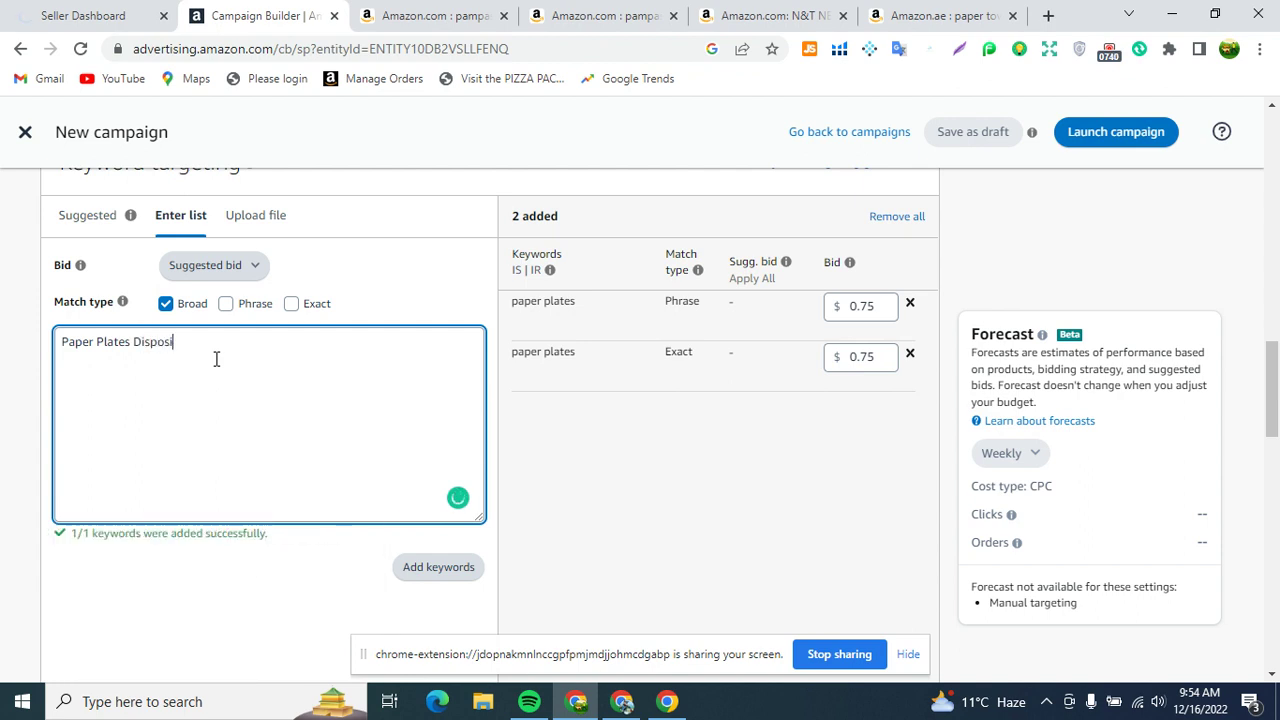
{"action": "type", "text": "able"}
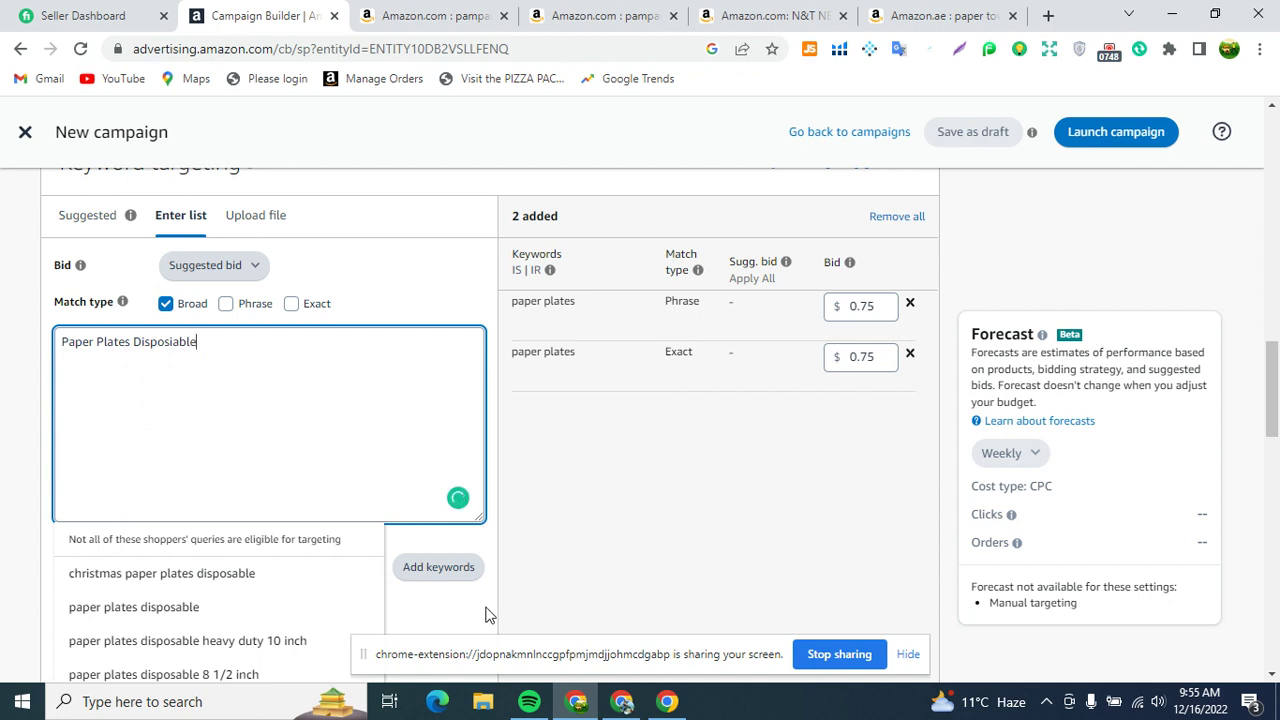
{"action": "left_click", "coordinate": [438, 567]}
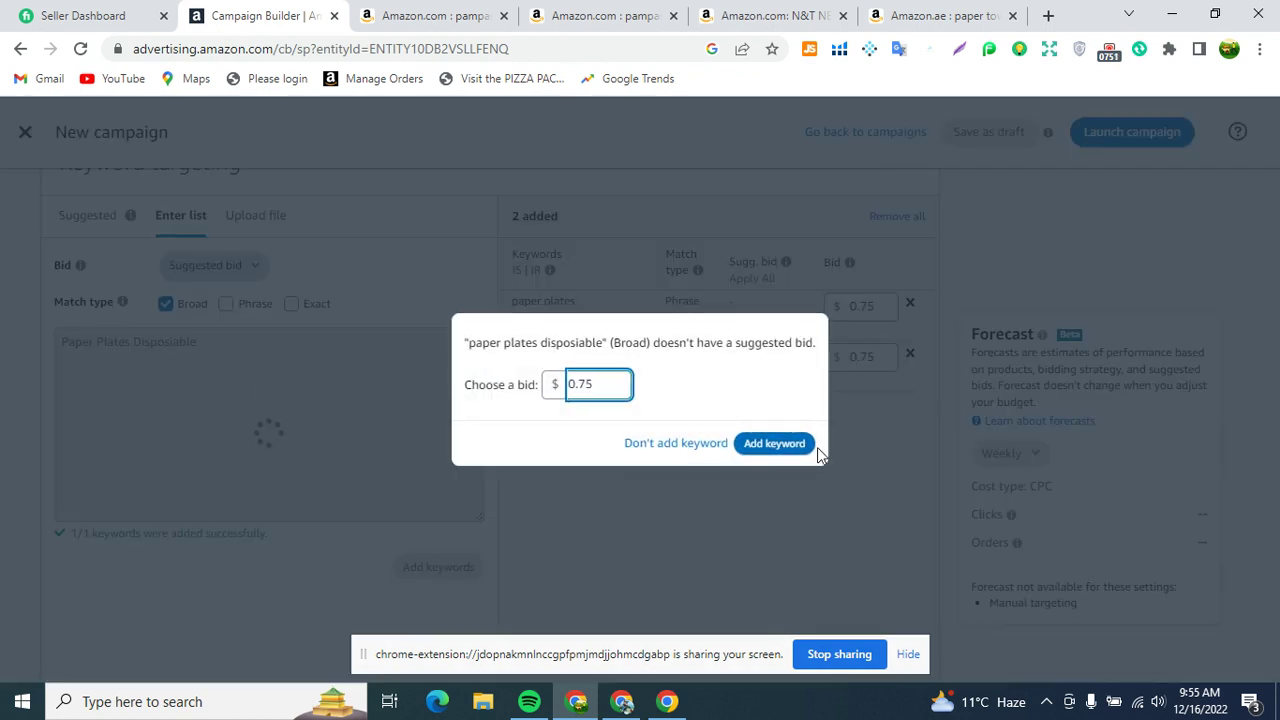
{"action": "left_click", "coordinate": [800, 447]}
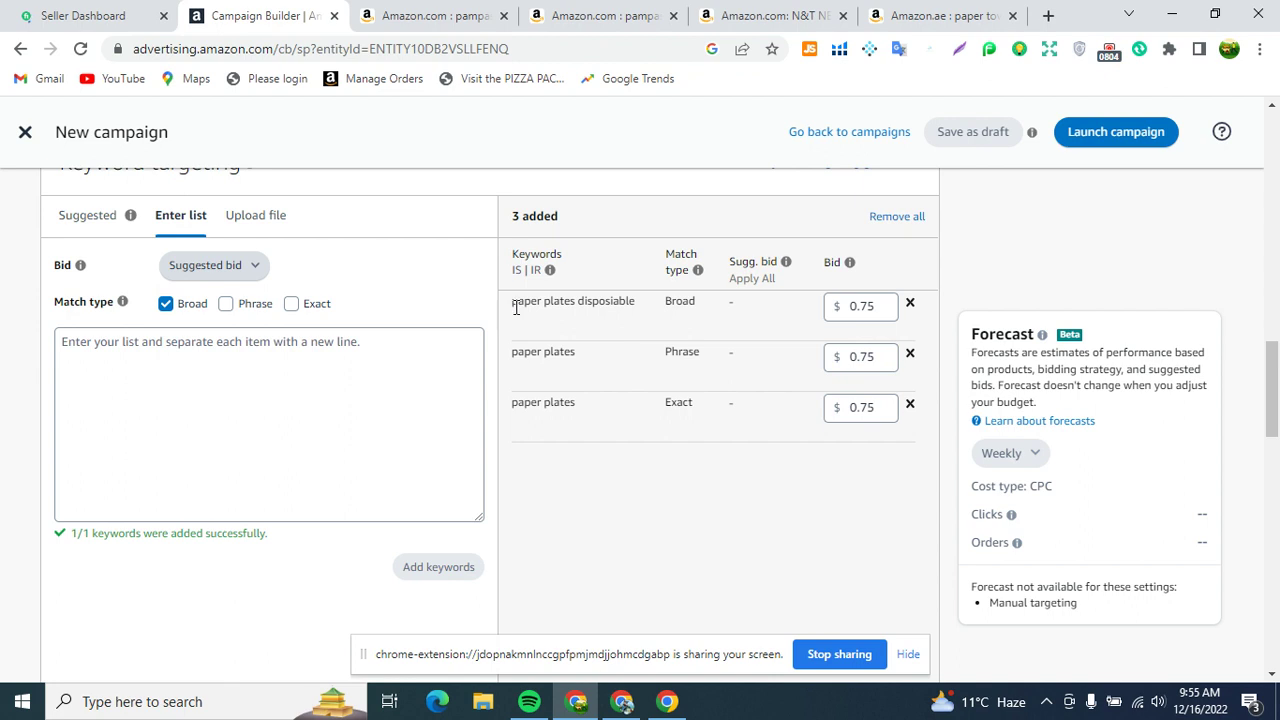
- Compare the Broad keyword "paper plates disposiable" with the Phrase entry "paper plates" in the list of added keywords
{"action": "left_click_drag", "start_coordinate": [513, 306], "coordinate": [652, 302]}
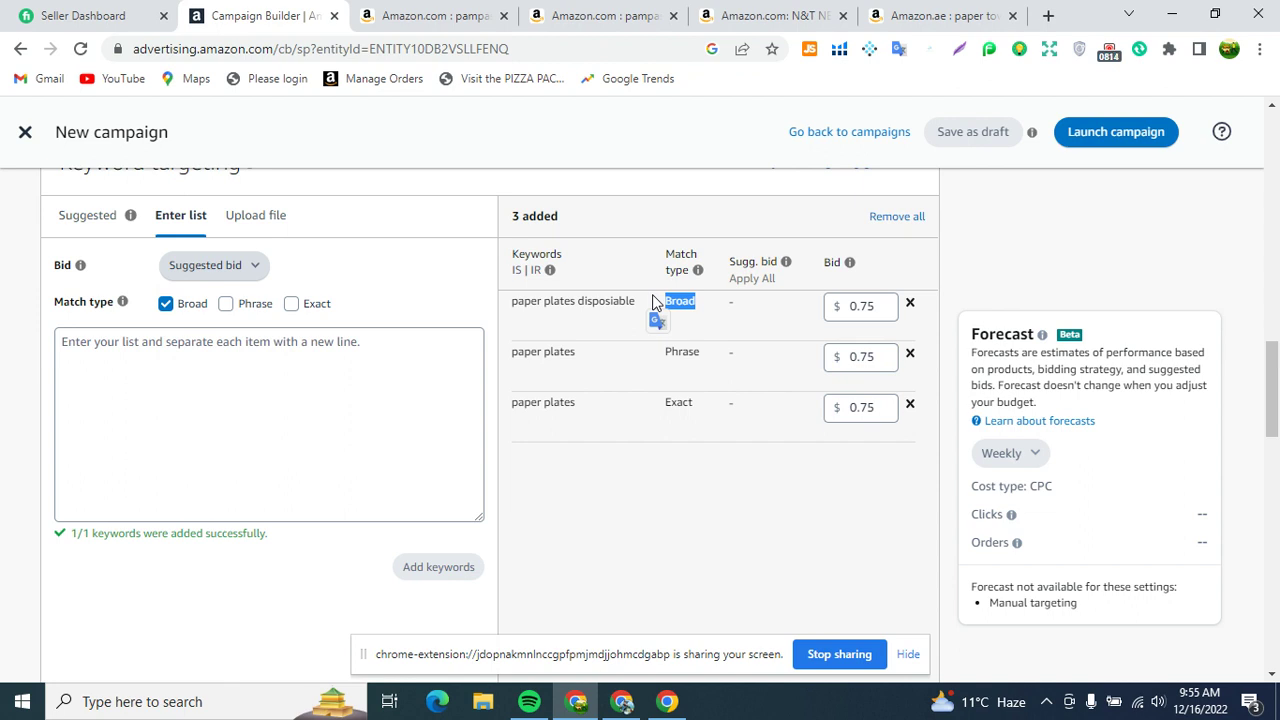
{"action": "left_click", "coordinate": [510, 312]}
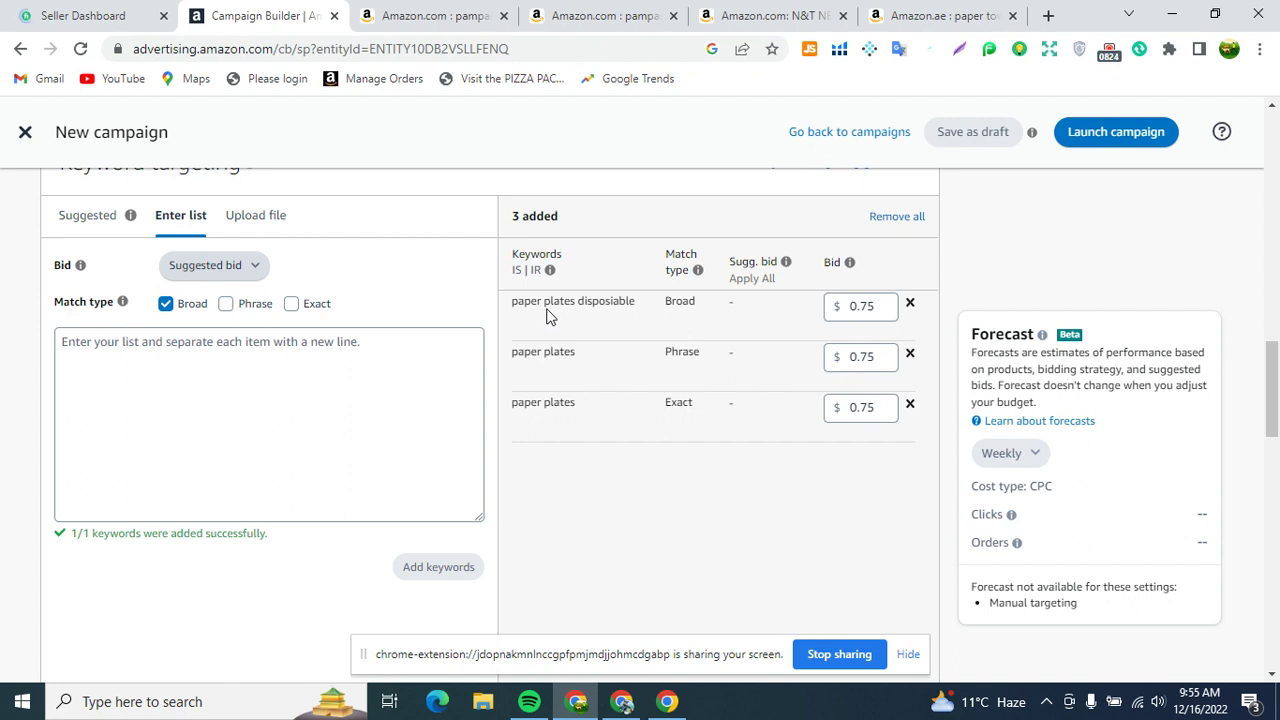
{"action": "double_click", "coordinate": [552, 306]}
{"action": "left_click_drag", "start_coordinate": [664, 312], "coordinate": [715, 318]}
{"action": "left_click_drag", "start_coordinate": [511, 353], "coordinate": [585, 368]}
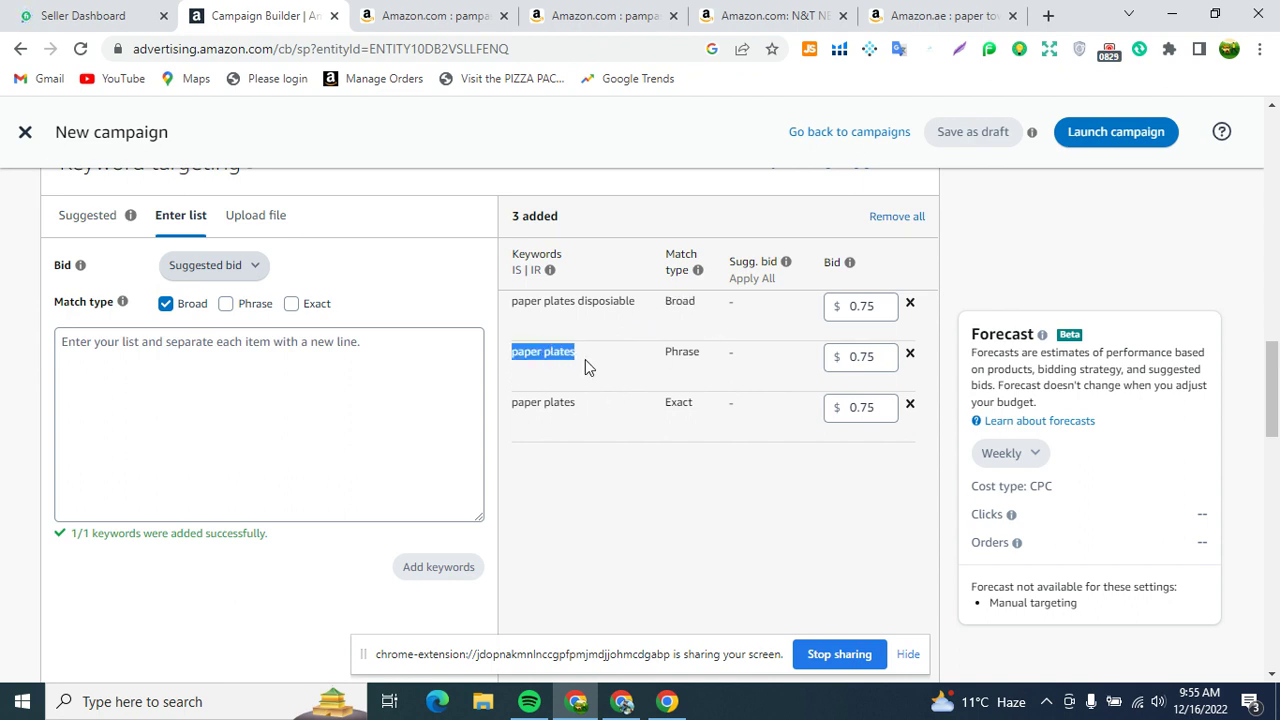
{"action": "left_click", "coordinate": [517, 303]}
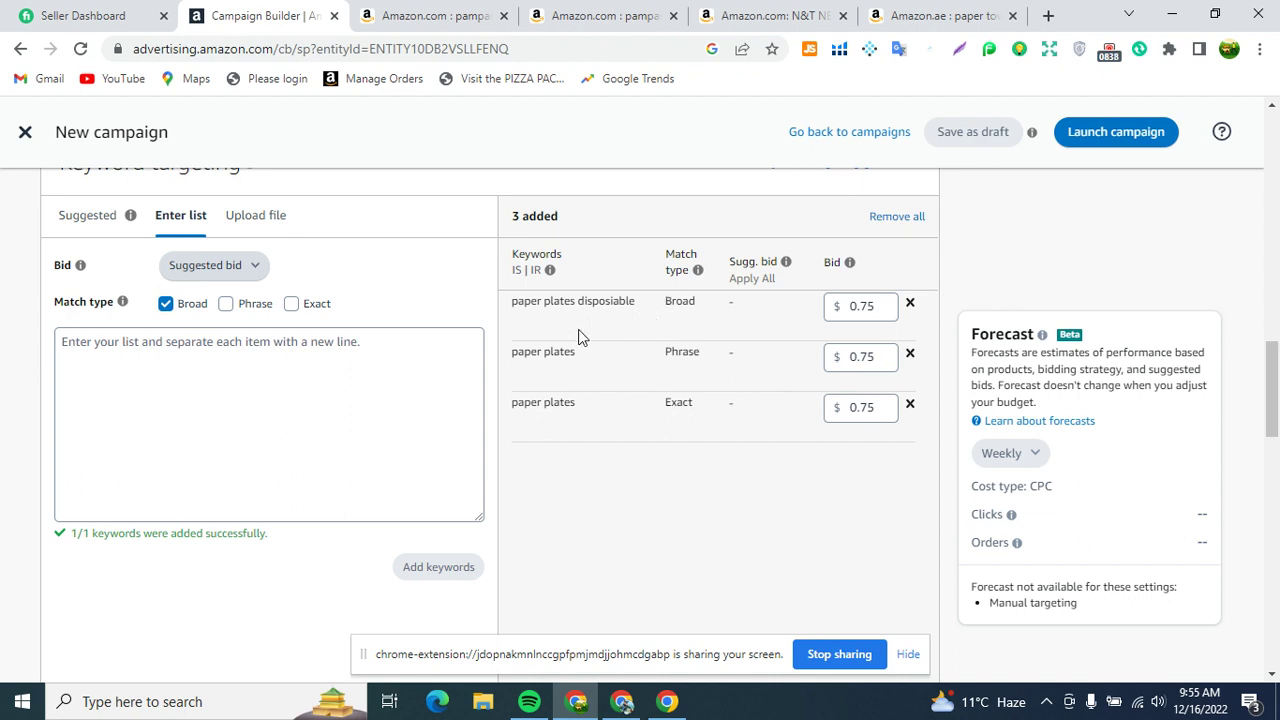
{"action": "left_click_drag", "start_coordinate": [645, 357], "coordinate": [706, 352]}
{"action": "left_click", "coordinate": [516, 302]}
{"action": "left_click", "coordinate": [515, 307]}
{"action": "left_click_drag", "start_coordinate": [515, 307], "coordinate": [641, 302]}
{"action": "left_click", "coordinate": [606, 303]}
{"action": "left_click_drag", "start_coordinate": [510, 304], "coordinate": [645, 302]}
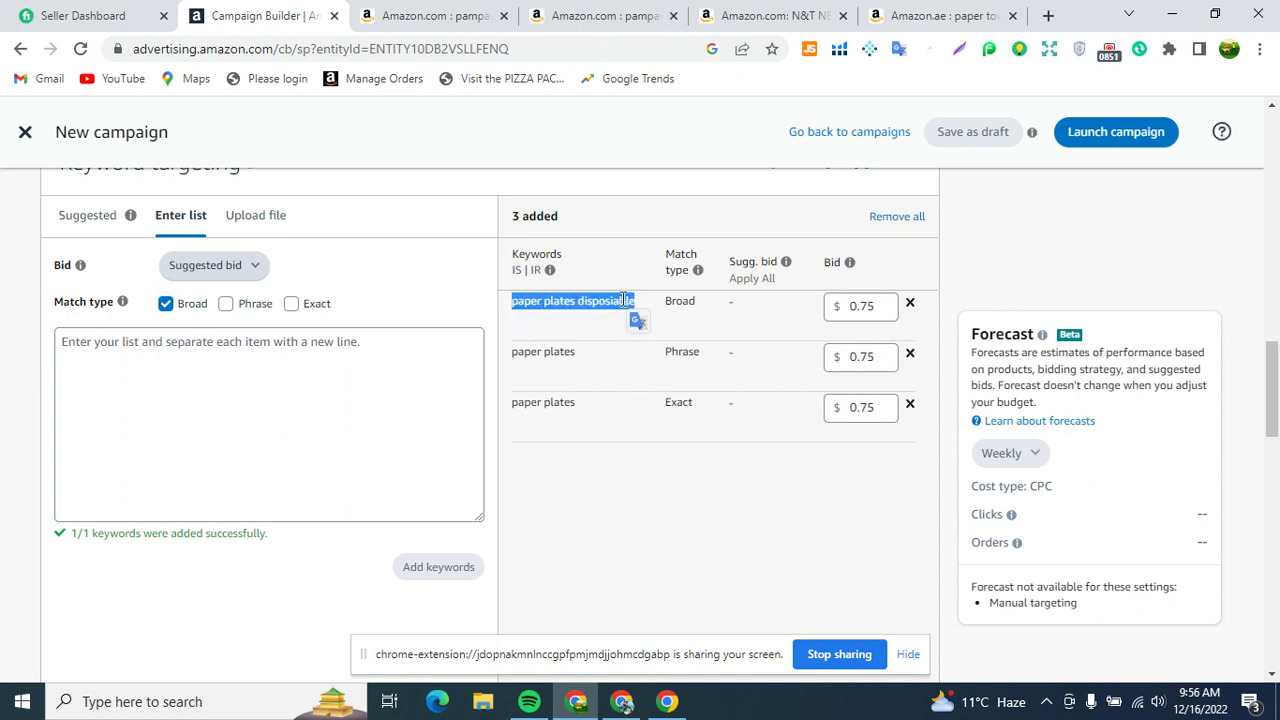
- Examine the individual words of the Broad keyword and its match type against the Phrase and Exact entries
{"action": "double_click", "coordinate": [667, 405]}
{"action": "left_click_drag", "start_coordinate": [549, 312], "coordinate": [554, 352]}
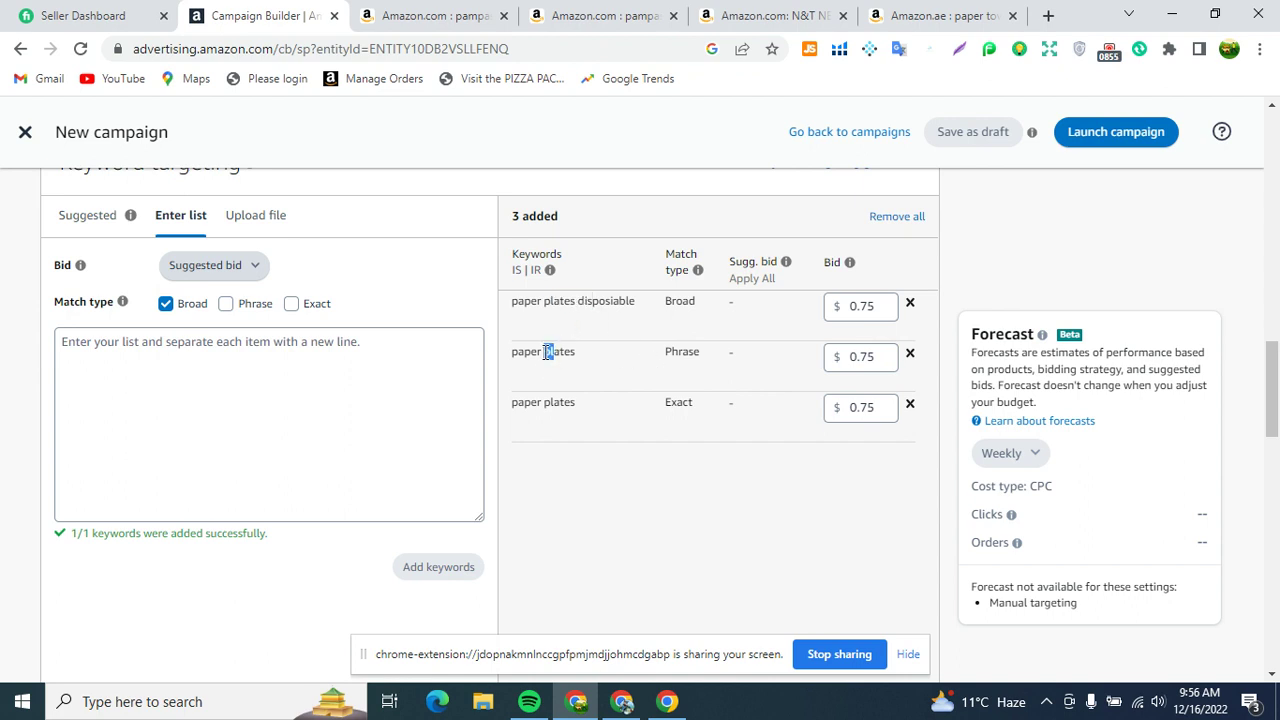
{"action": "left_click_drag", "start_coordinate": [576, 303], "coordinate": [543, 304]}
{"action": "left_click", "coordinate": [551, 306]}
{"action": "double_click", "coordinate": [553, 308]}
{"action": "left_click", "coordinate": [547, 306]}
{"action": "left_click_drag", "start_coordinate": [547, 306], "coordinate": [577, 307]}
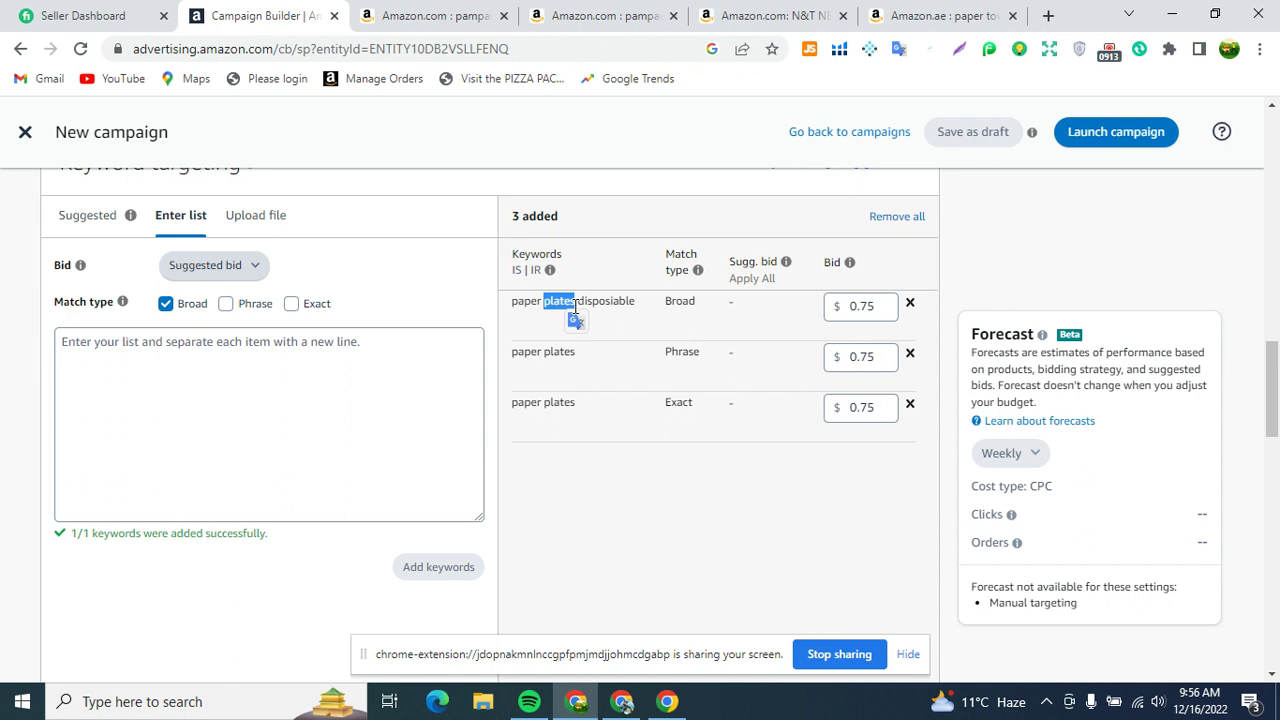
{"action": "left_click", "coordinate": [552, 305]}
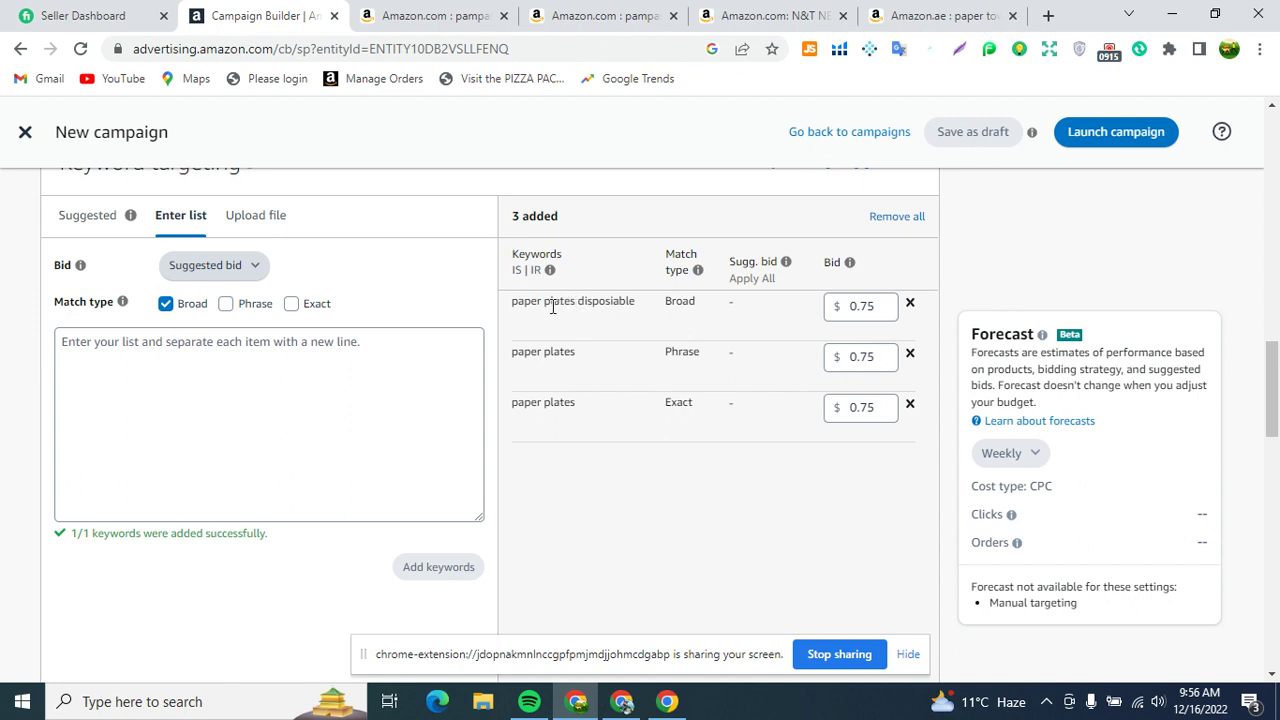
{"action": "left_click", "coordinate": [676, 305]}
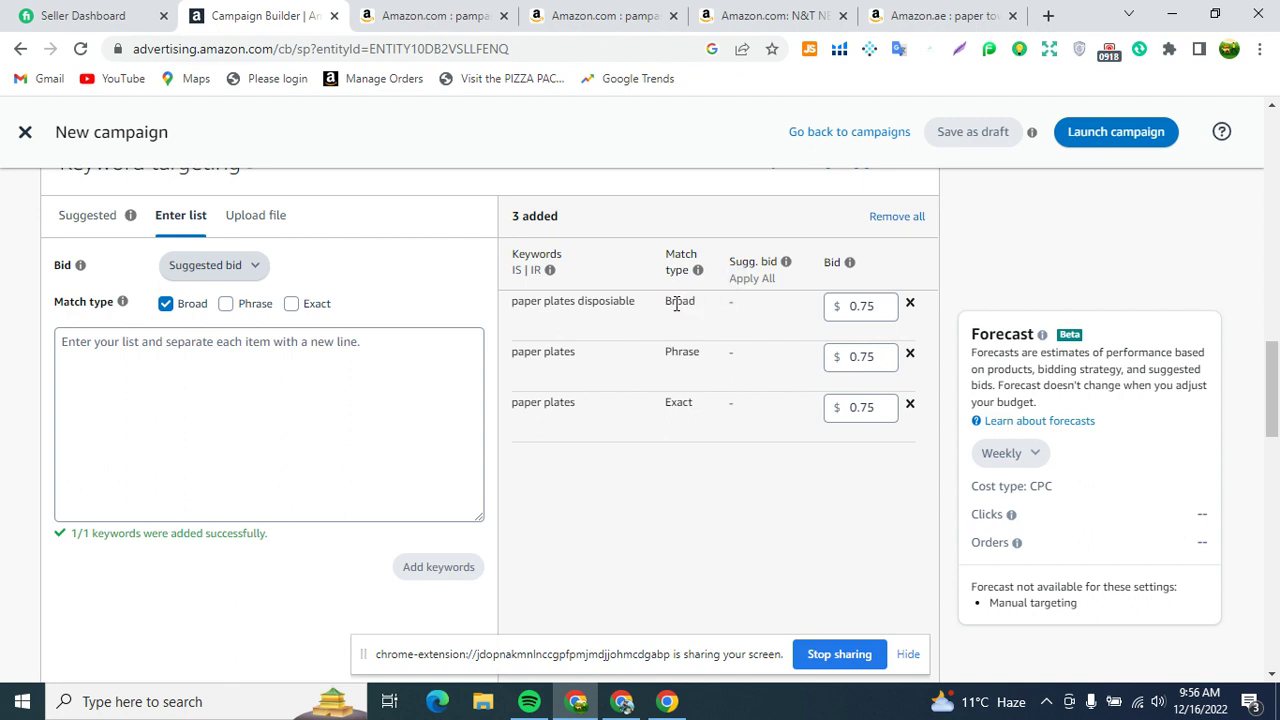
- Change the match type selection for new keywords from Broad to Exact only
{"action": "left_click", "coordinate": [166, 304]}
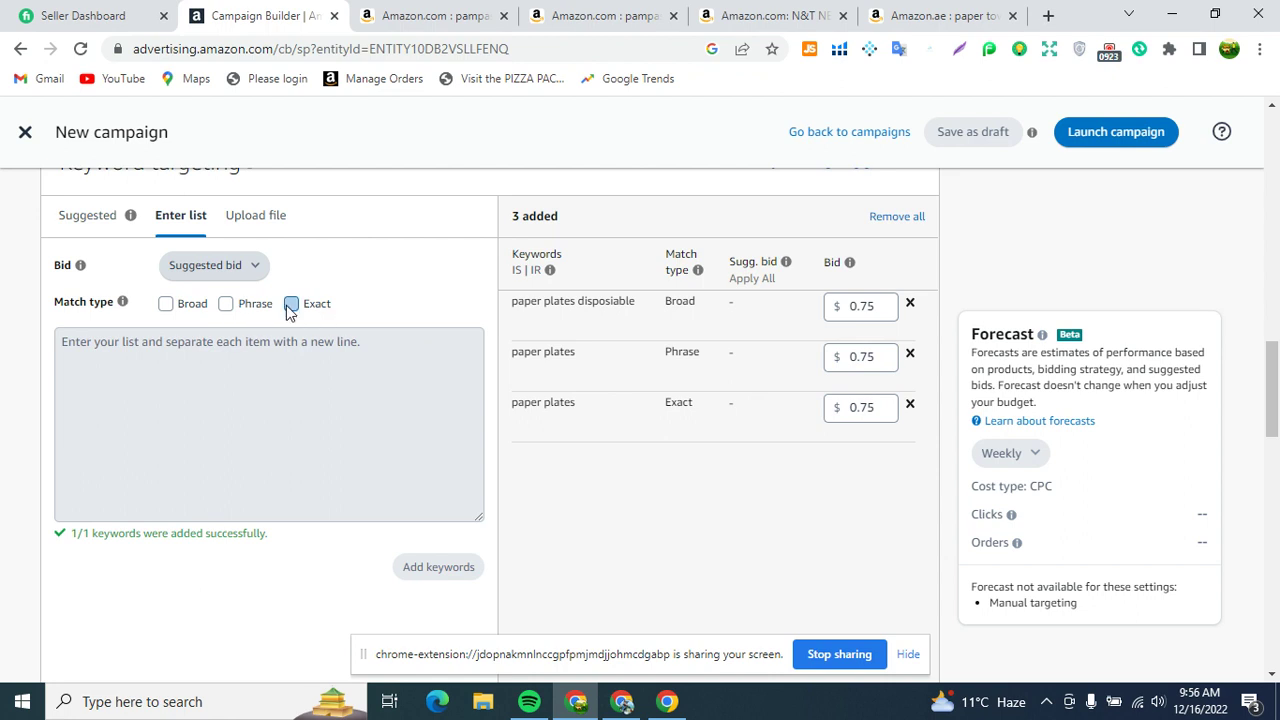
{"action": "scroll", "coordinate": [210, 318], "scroll_direction": "up", "scroll_amount": 4}
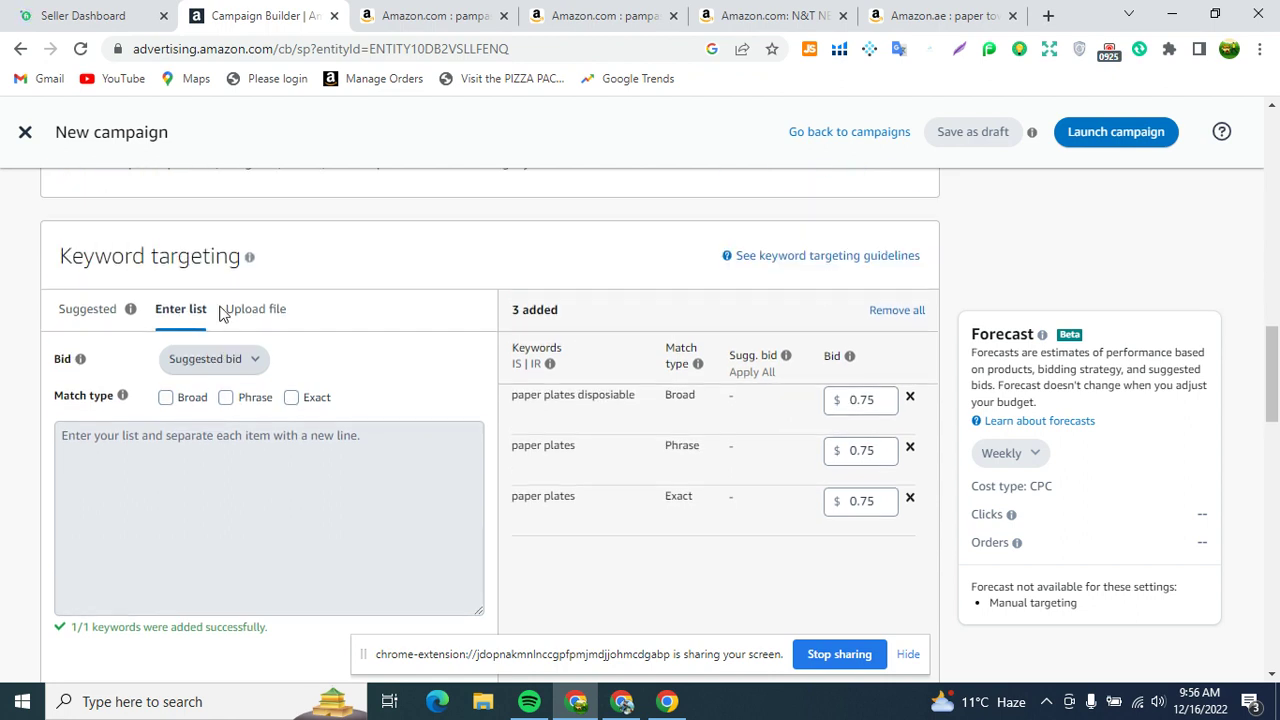
{"action": "scroll", "coordinate": [190, 288], "scroll_direction": "up", "scroll_amount": 1}
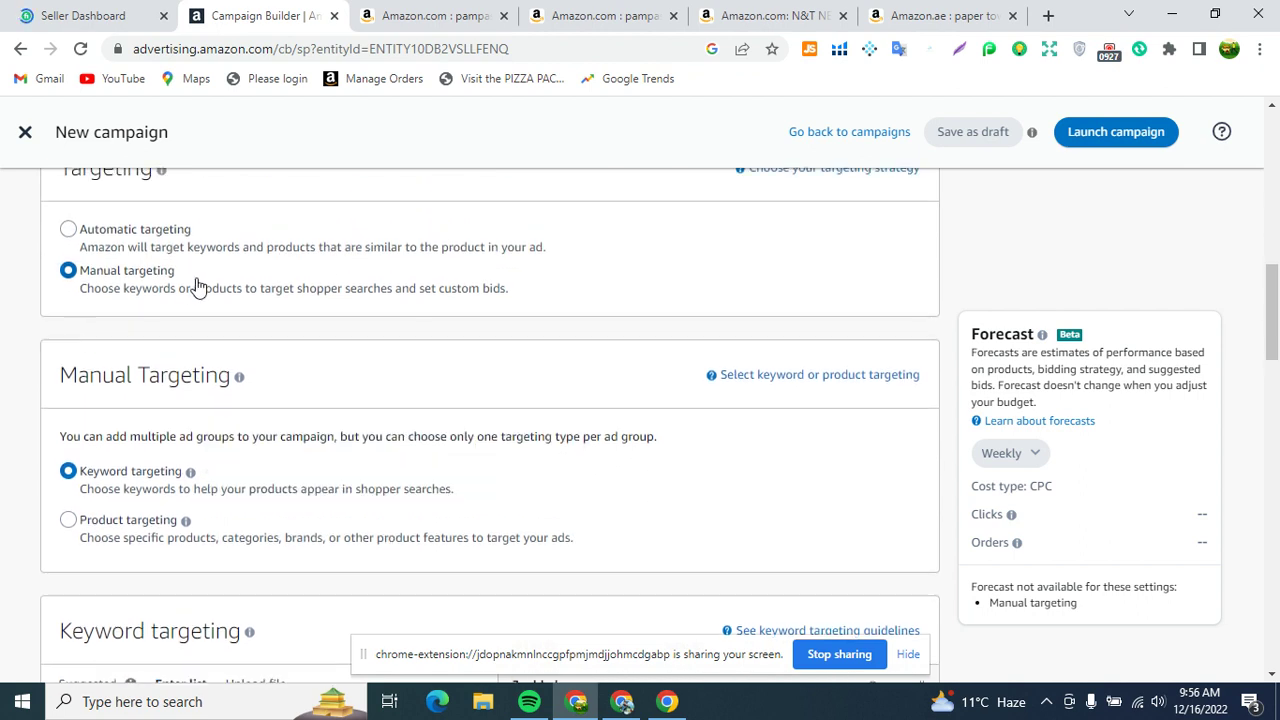
{"action": "scroll", "coordinate": [215, 315], "scroll_direction": "down", "scroll_amount": 1}
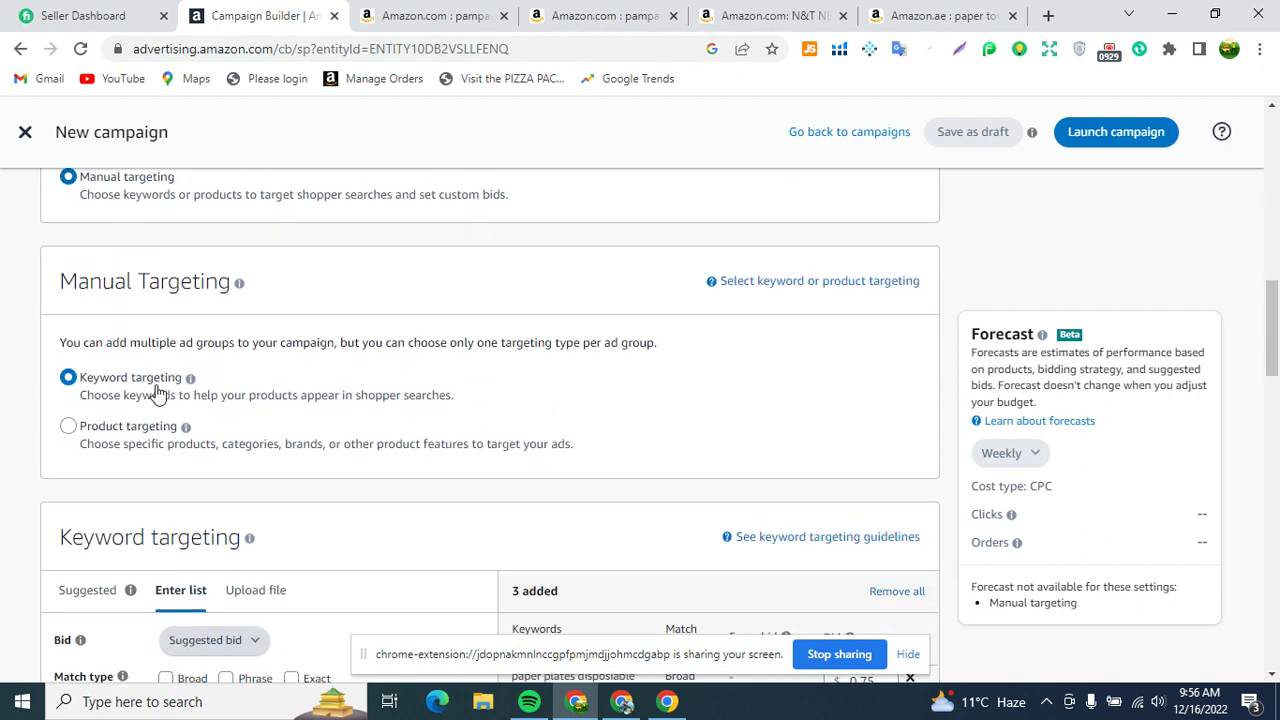
{"action": "scroll", "coordinate": [186, 385], "scroll_direction": "down", "scroll_amount": 3}
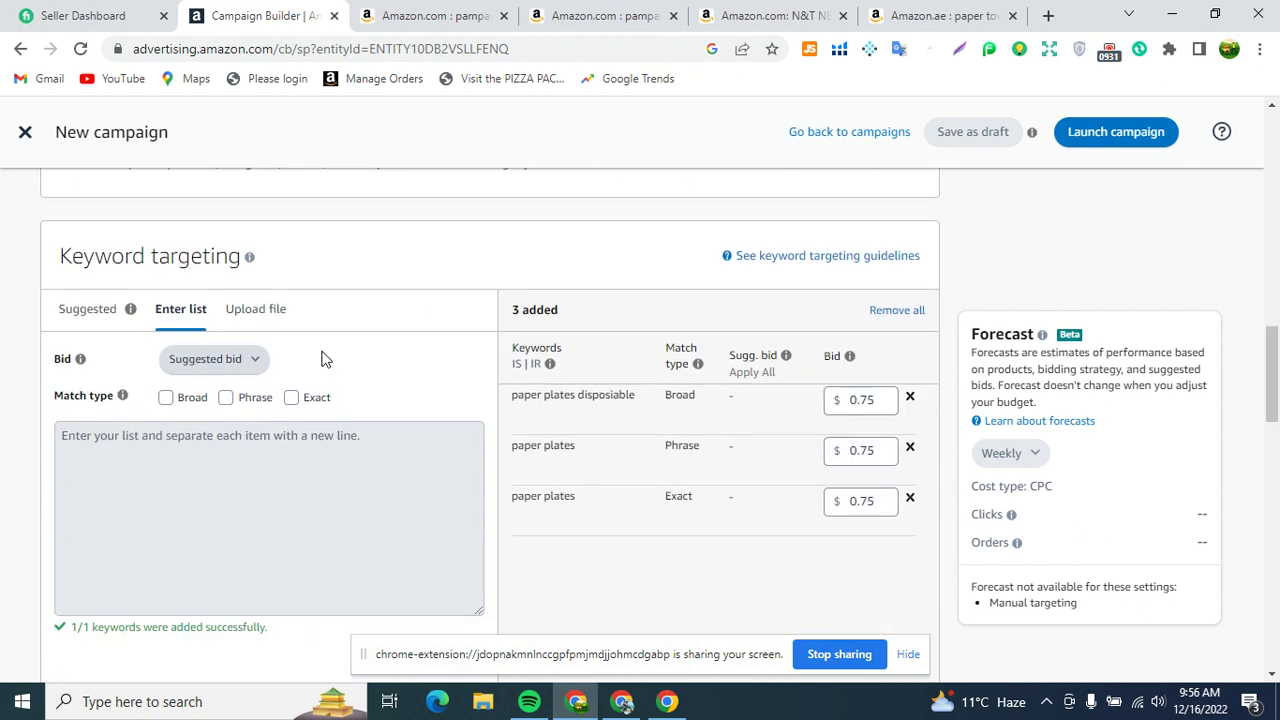
{"action": "left_click", "coordinate": [291, 397]}
{"action": "left_click", "coordinate": [226, 397]}
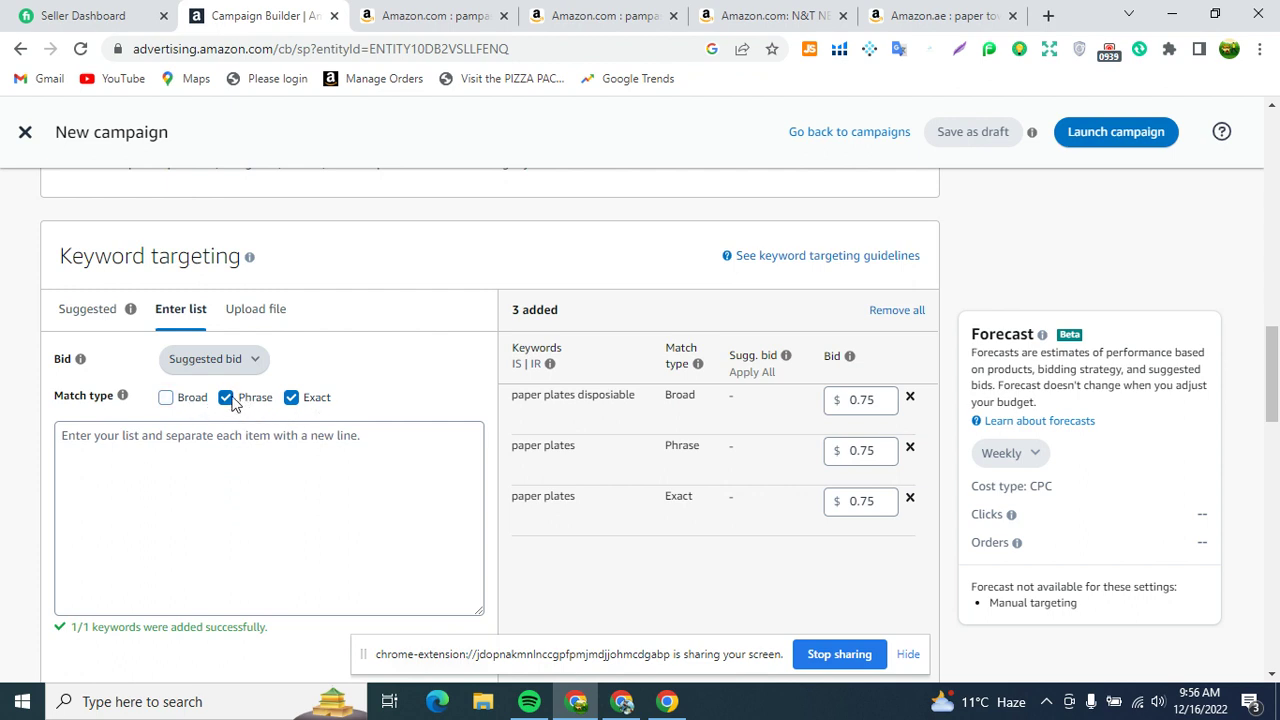
{"action": "left_click", "coordinate": [228, 398]}
- Remove the Broad, Exact and Phrase "paper plates" entries from the list of added keywords
{"action": "scroll", "coordinate": [300, 500], "scroll_direction": "up", "scroll_amount": 5}
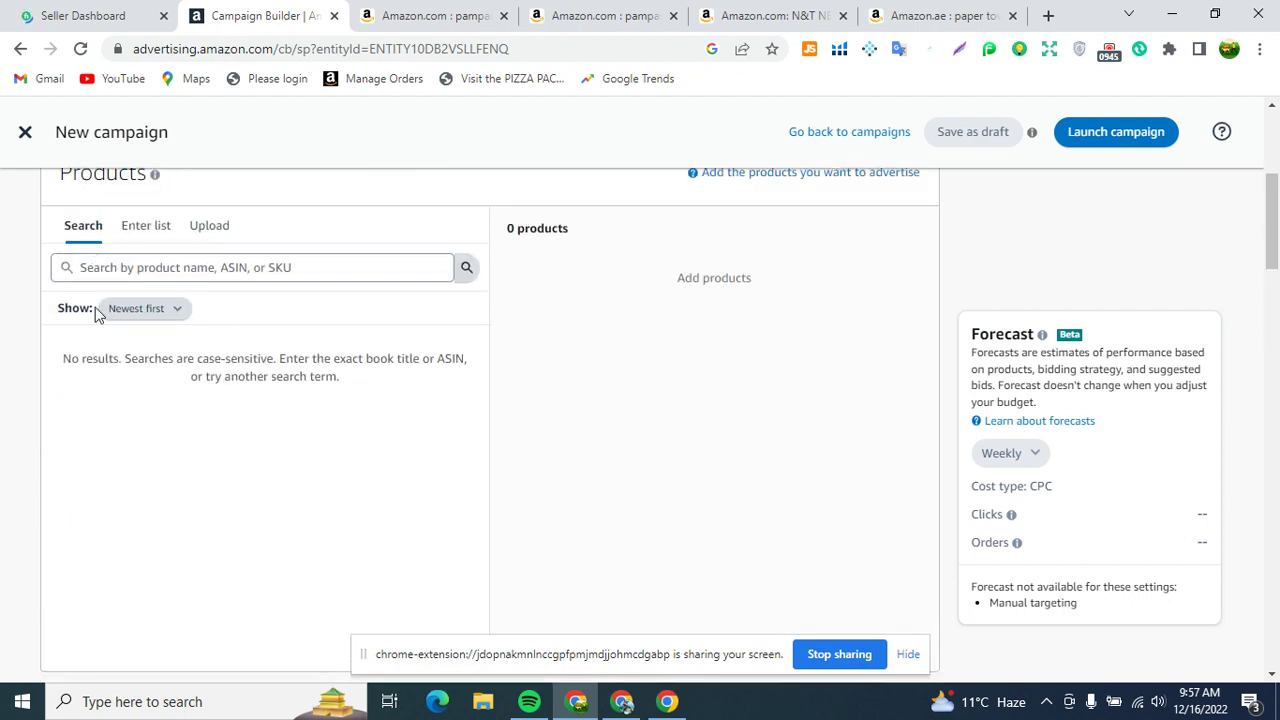
{"action": "scroll", "coordinate": [154, 349], "scroll_direction": "up", "scroll_amount": 4}
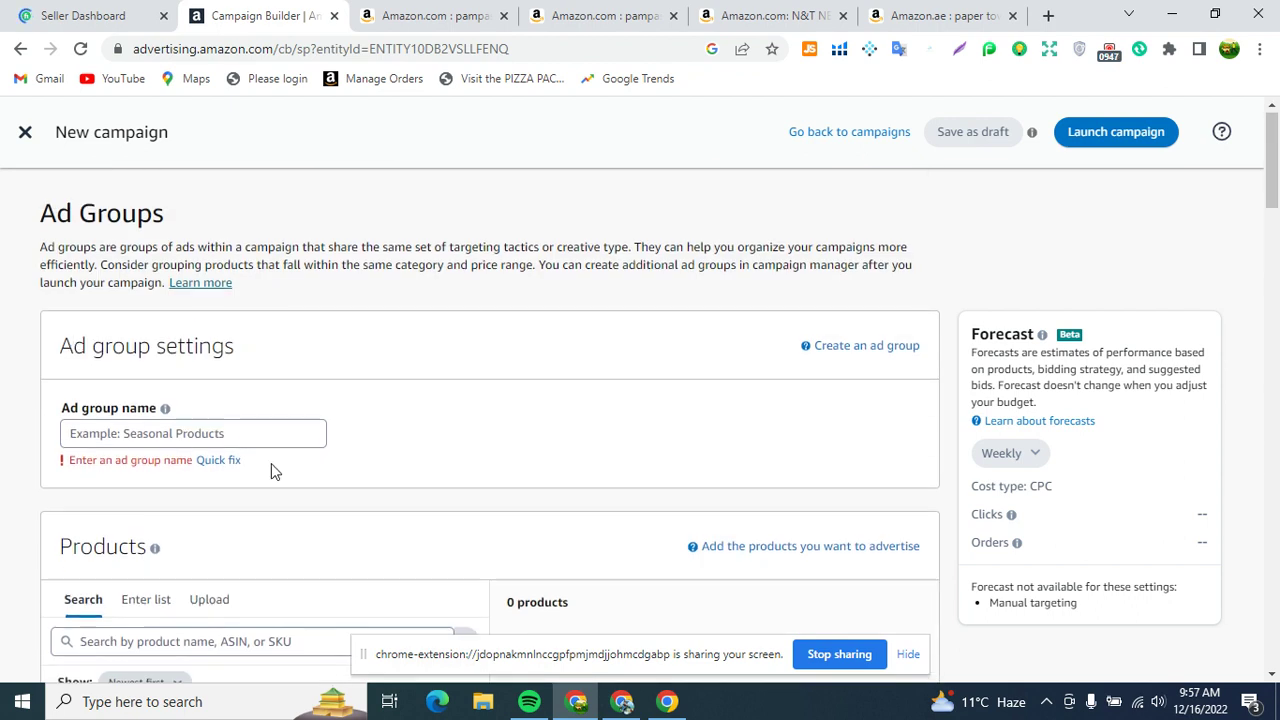
{"action": "scroll", "coordinate": [274, 471], "scroll_direction": "down", "scroll_amount": 9}
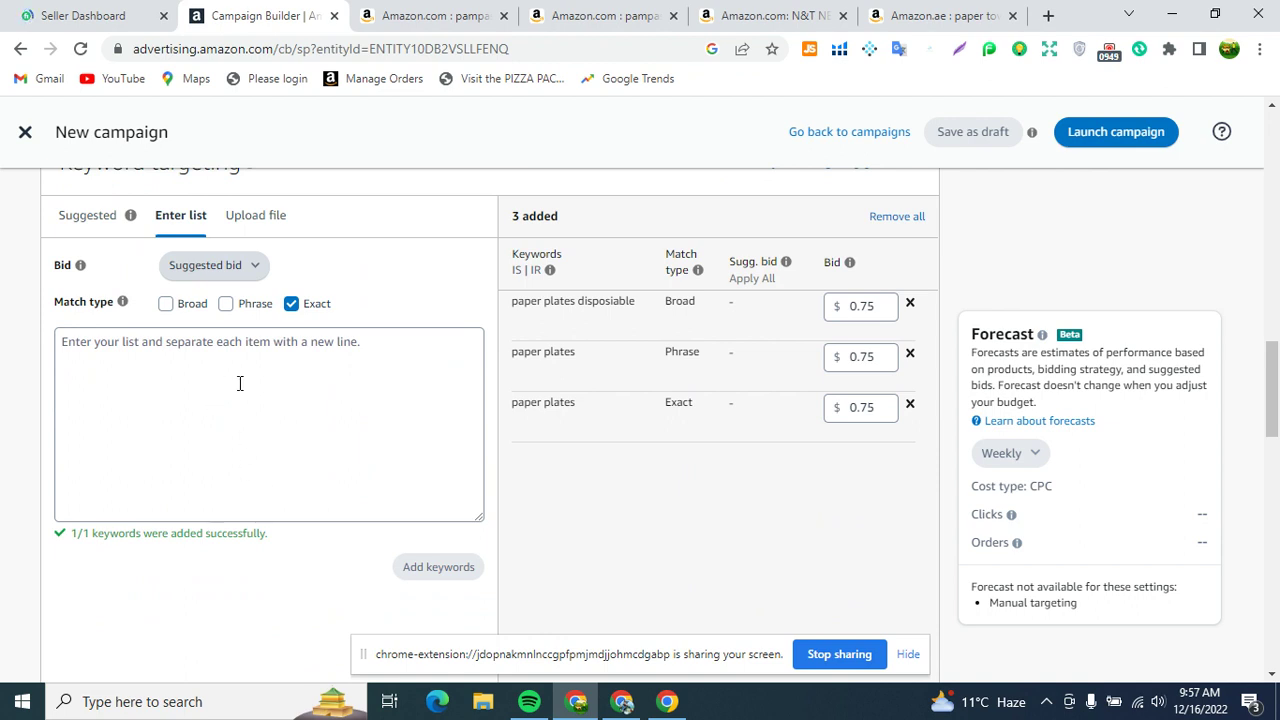
{"action": "left_click", "coordinate": [240, 380]}
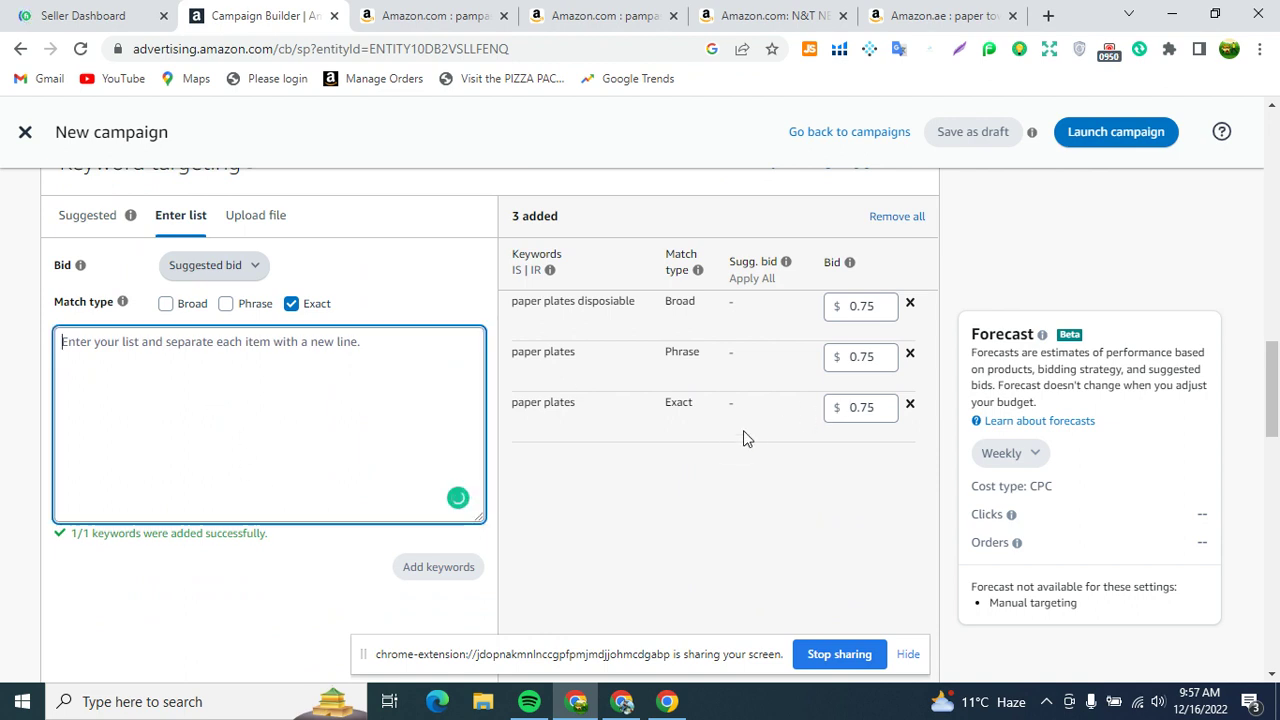
{"action": "left_click", "coordinate": [910, 303]}
{"action": "left_click", "coordinate": [910, 357]}
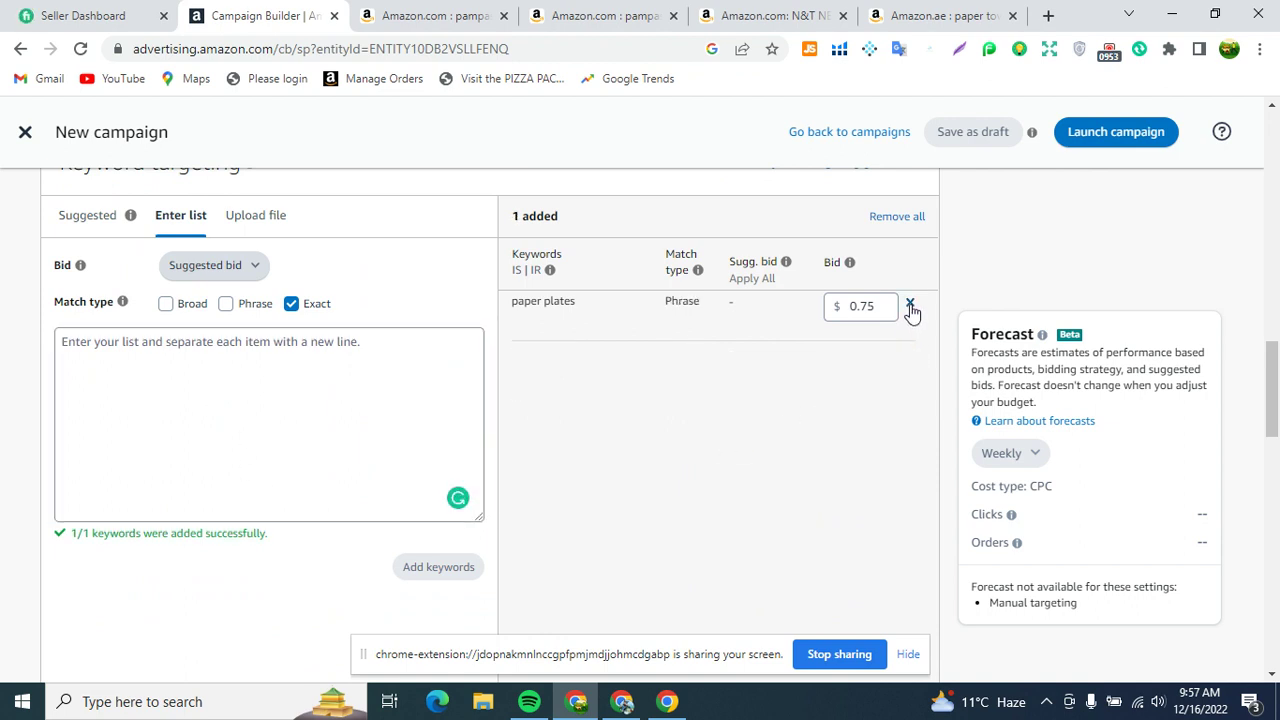
{"action": "left_click", "coordinate": [909, 304]}
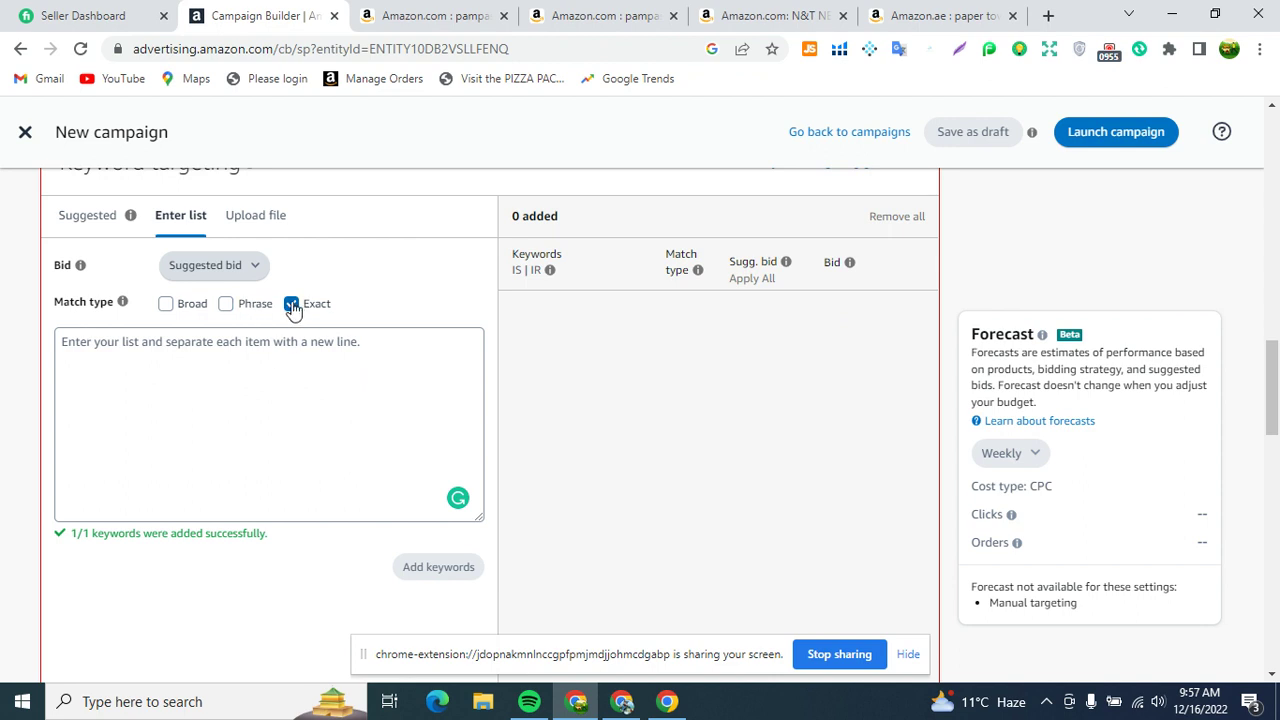
- Switch the match type for new keywords to Phrase only, and finally to Broad only
{"action": "left_click", "coordinate": [370, 365]}
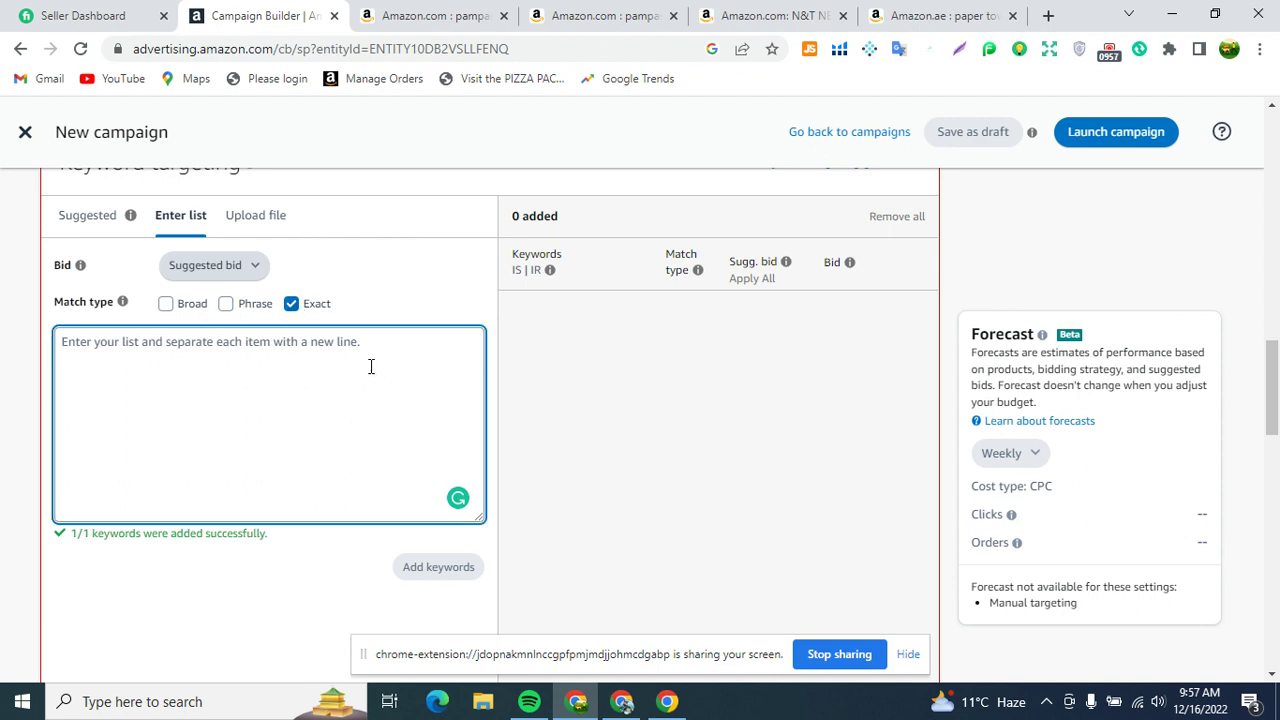
{"action": "left_click", "coordinate": [291, 304]}
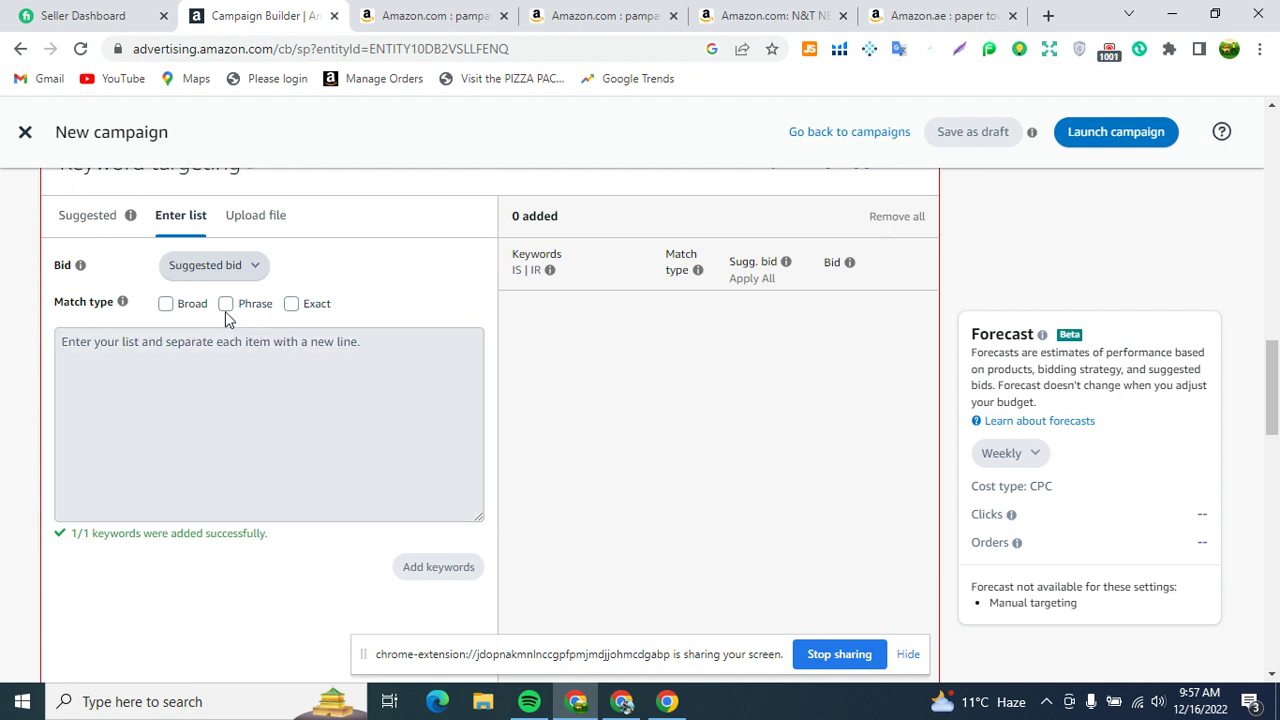
{"action": "left_click", "coordinate": [225, 308]}
{"action": "left_click", "coordinate": [213, 363]}
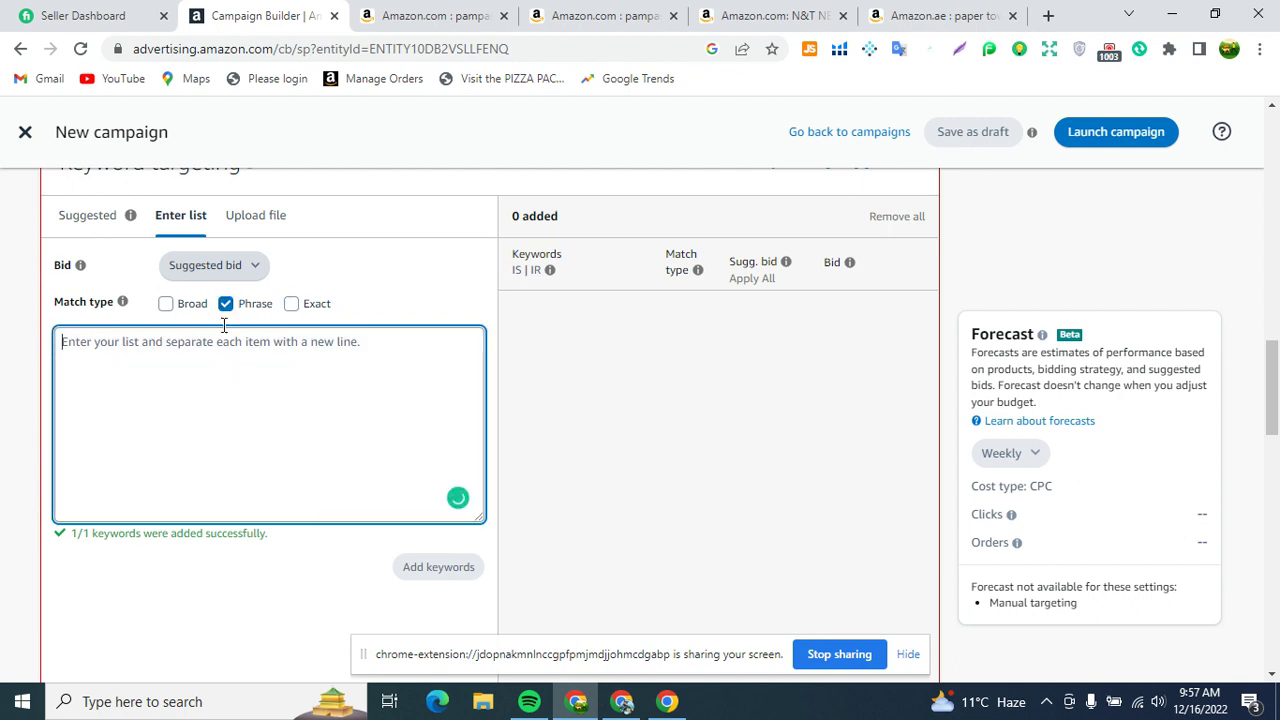
{"action": "left_click", "coordinate": [226, 306]}
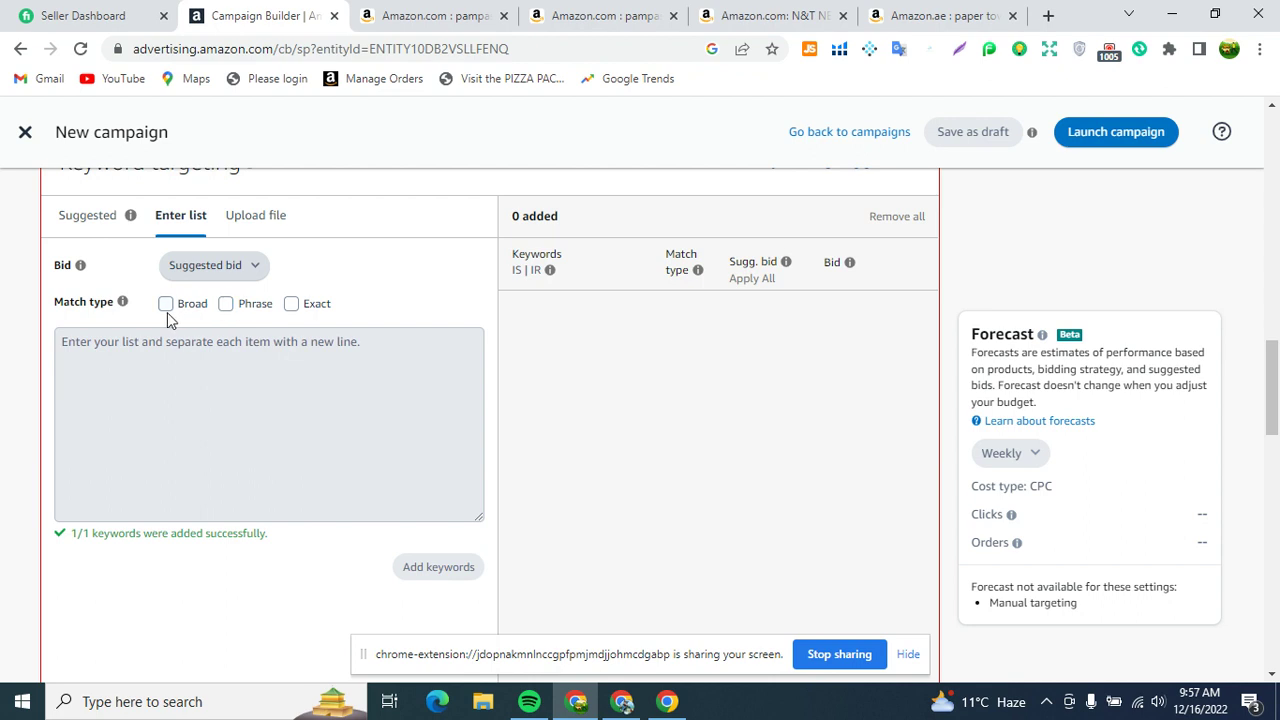
{"action": "left_click", "coordinate": [165, 304]}
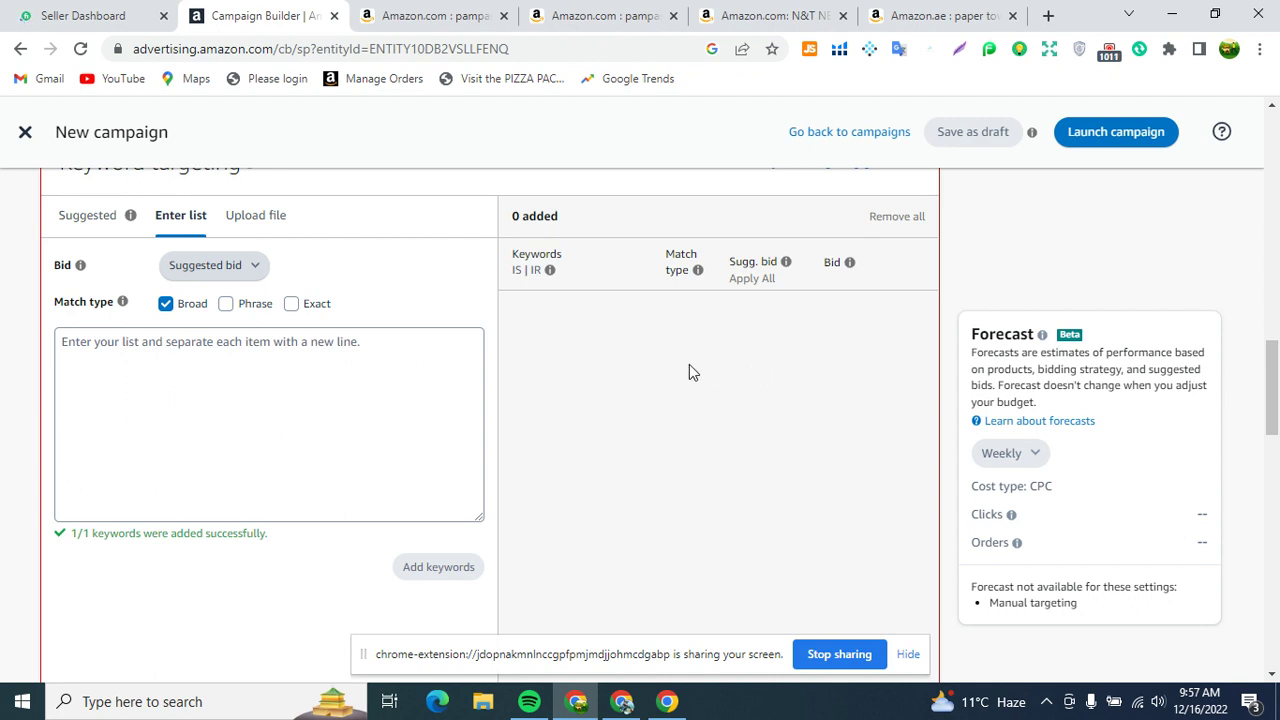
- Examine the negative keyword targeting section and the campaign bidding strategy options for dynamic and fixed bids
{"action": "scroll", "coordinate": [688, 365], "scroll_direction": "down", "scroll_amount": 3}
{"action": "scroll", "coordinate": [703, 420], "scroll_direction": "down", "scroll_amount": 2}
{"action": "scroll", "coordinate": [608, 349], "scroll_direction": "up", "scroll_amount": 1}
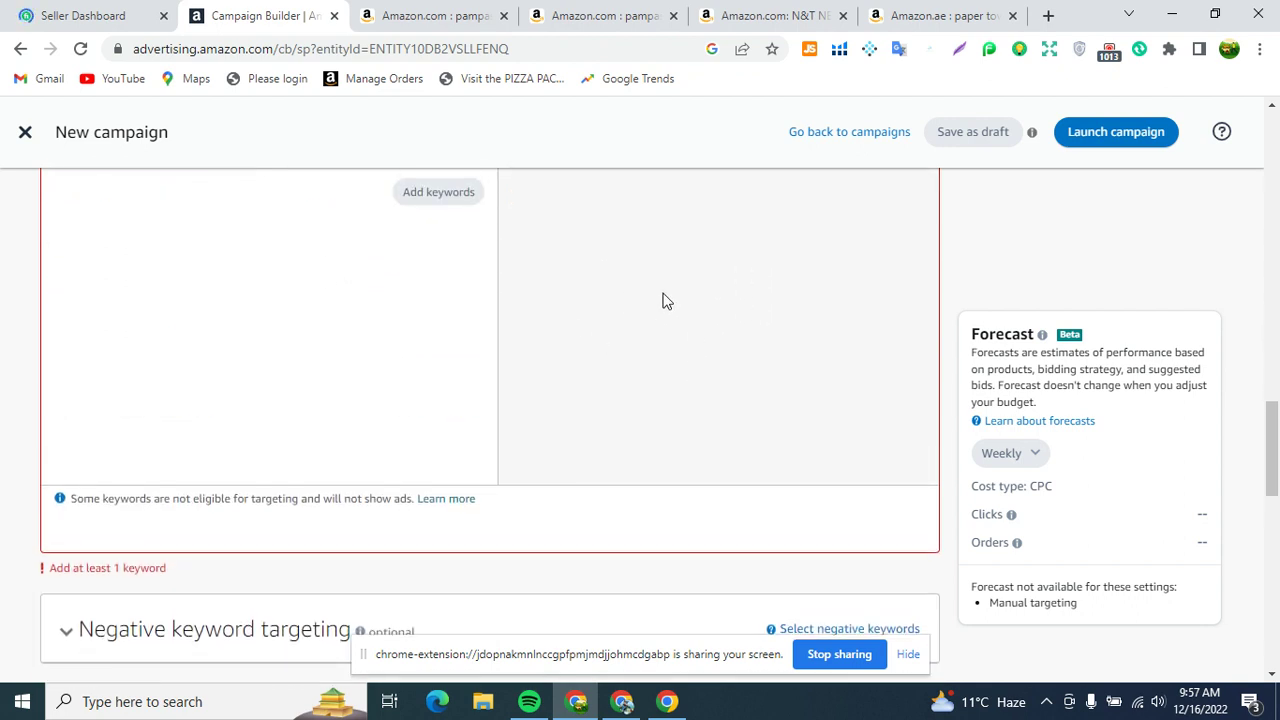
{"action": "scroll", "coordinate": [529, 351], "scroll_direction": "down", "scroll_amount": 3}
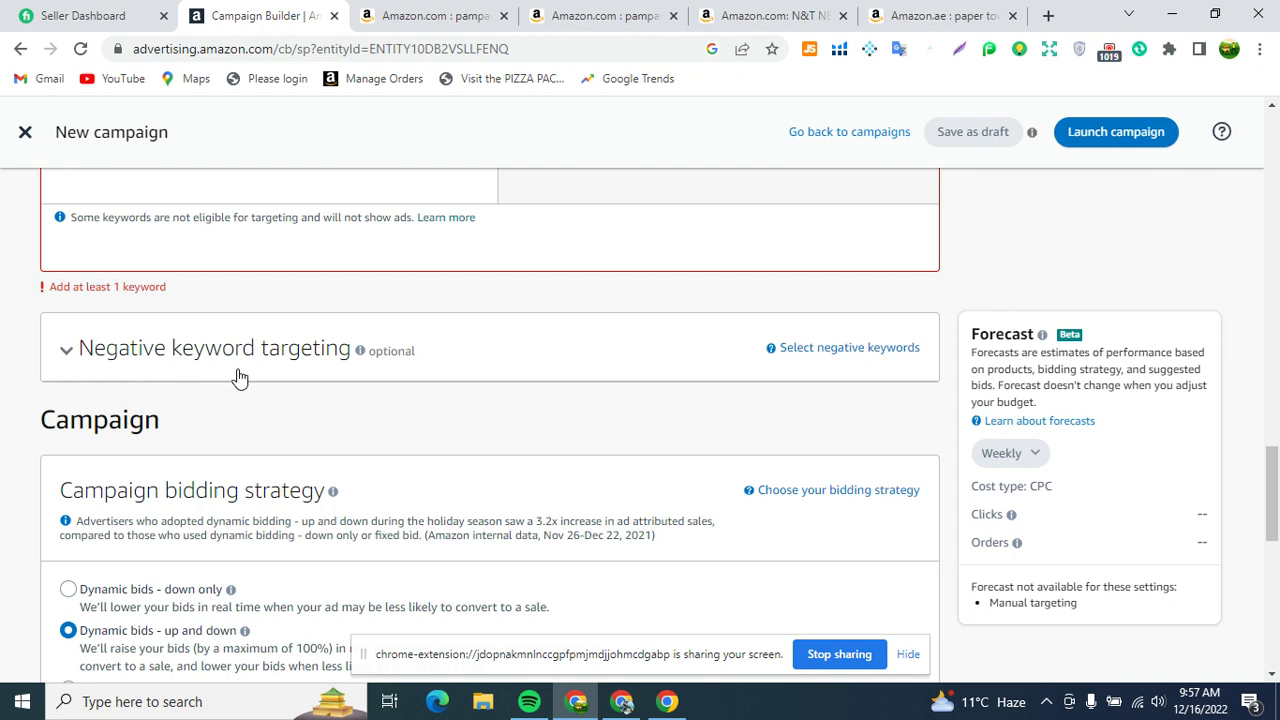
{"action": "scroll", "coordinate": [238, 375], "scroll_direction": "down", "scroll_amount": 1}
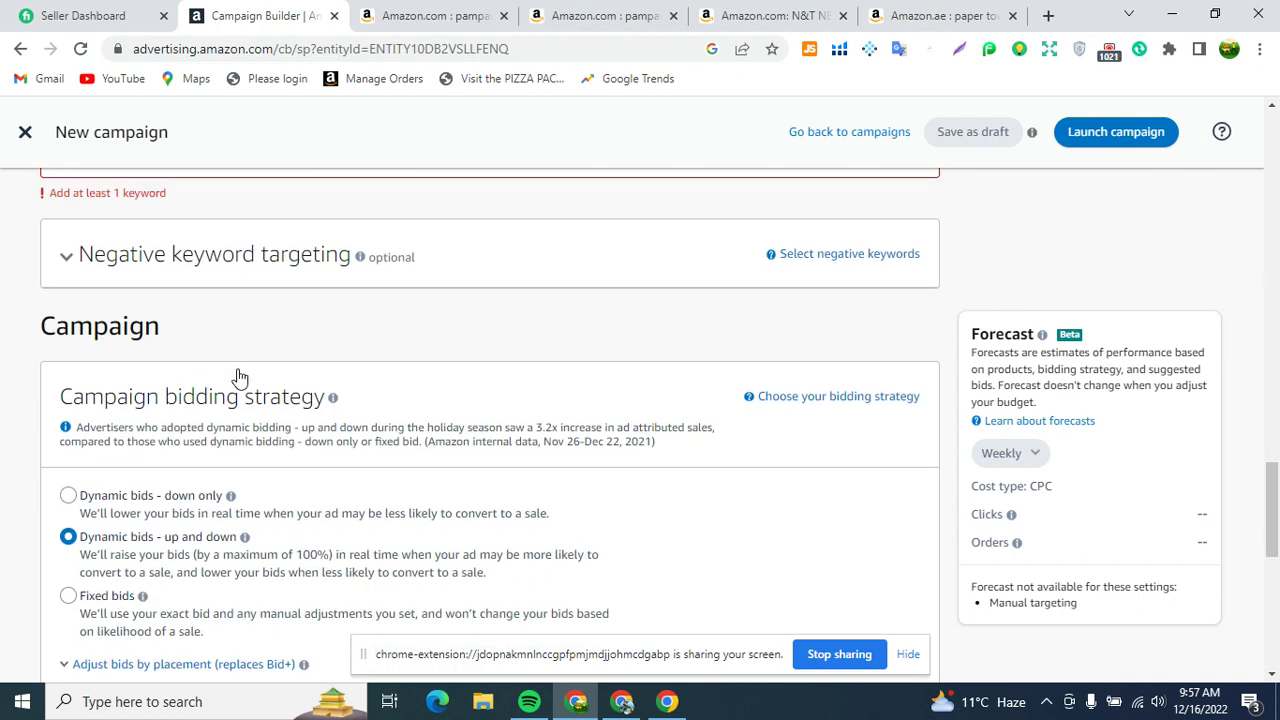
{"action": "scroll", "coordinate": [238, 375], "scroll_direction": "up", "scroll_amount": 1}
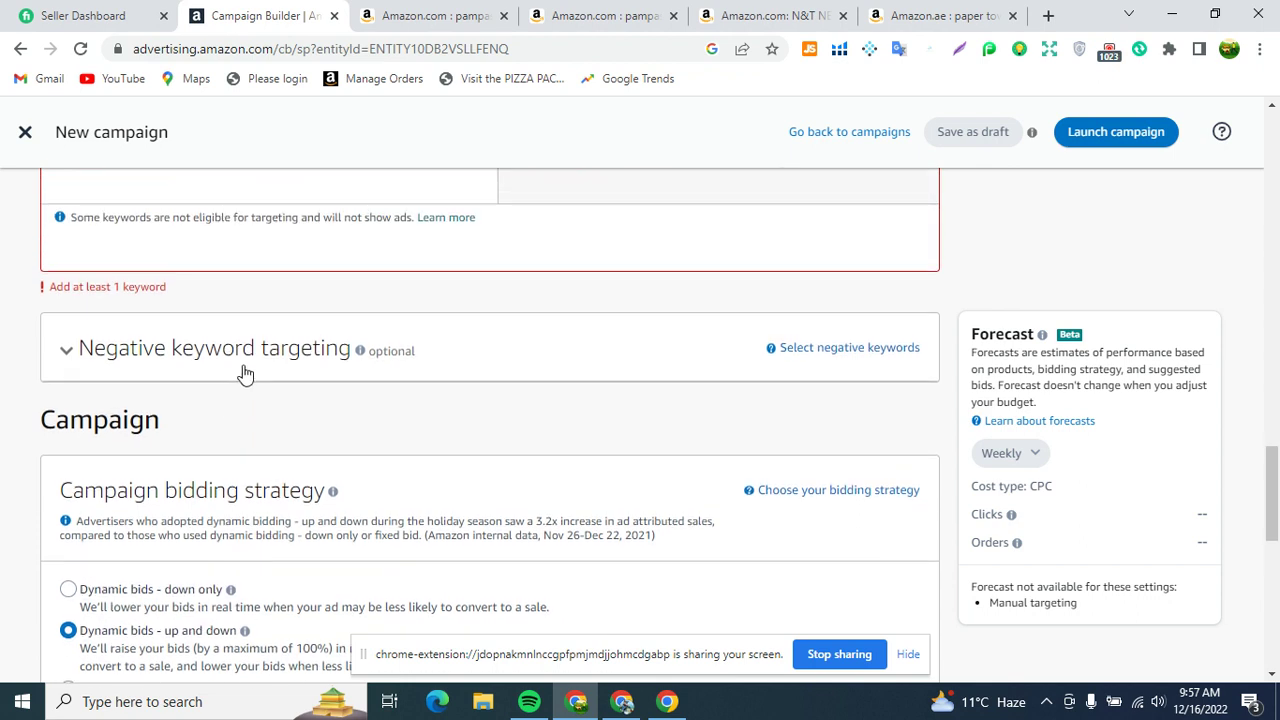
{"action": "scroll", "coordinate": [248, 370], "scroll_direction": "down", "scroll_amount": 1}
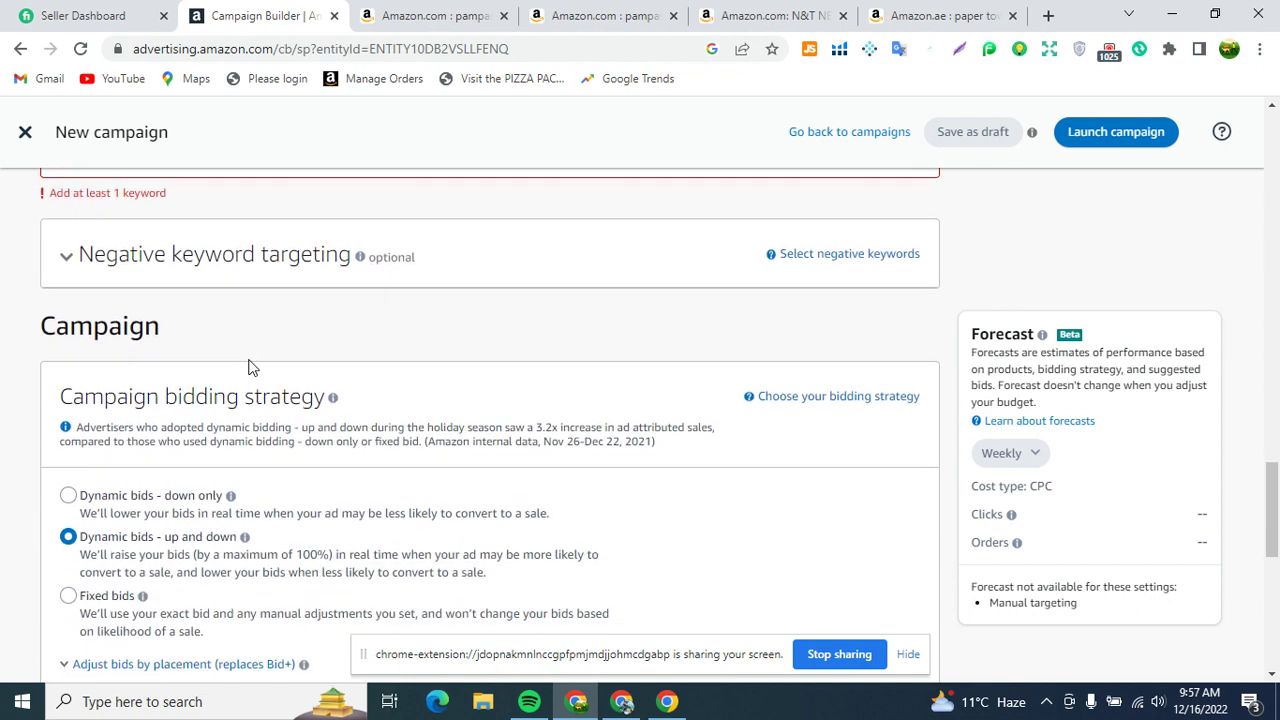
{"action": "scroll", "coordinate": [292, 362], "scroll_direction": "down", "scroll_amount": 1}
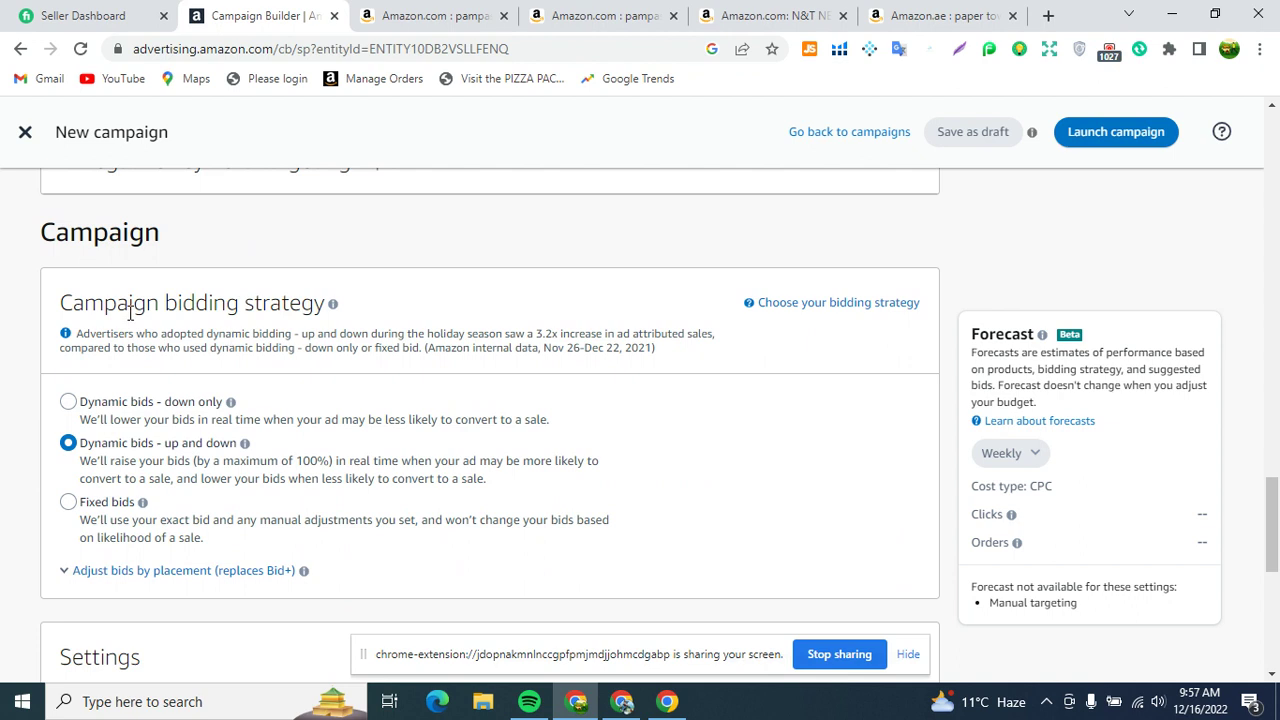
{"action": "left_click_drag", "start_coordinate": [64, 302], "coordinate": [345, 305]}
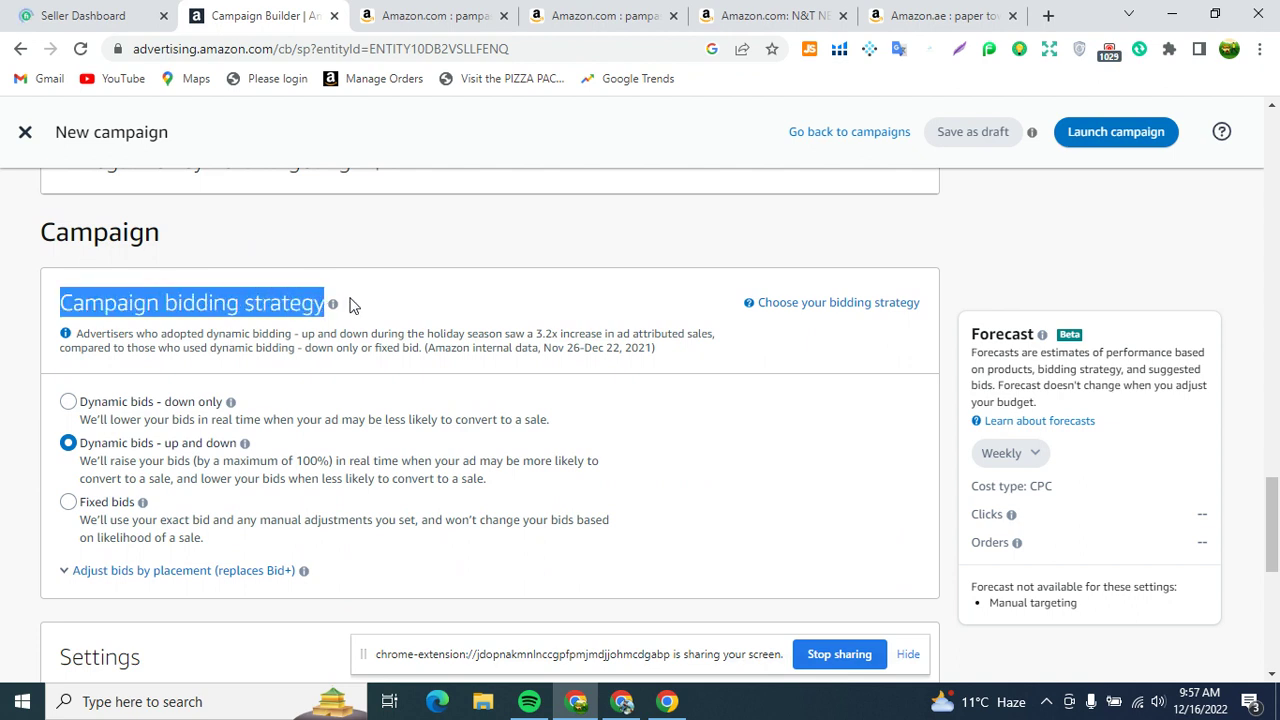
{"action": "scroll", "coordinate": [390, 330], "scroll_direction": "down", "scroll_amount": 1}
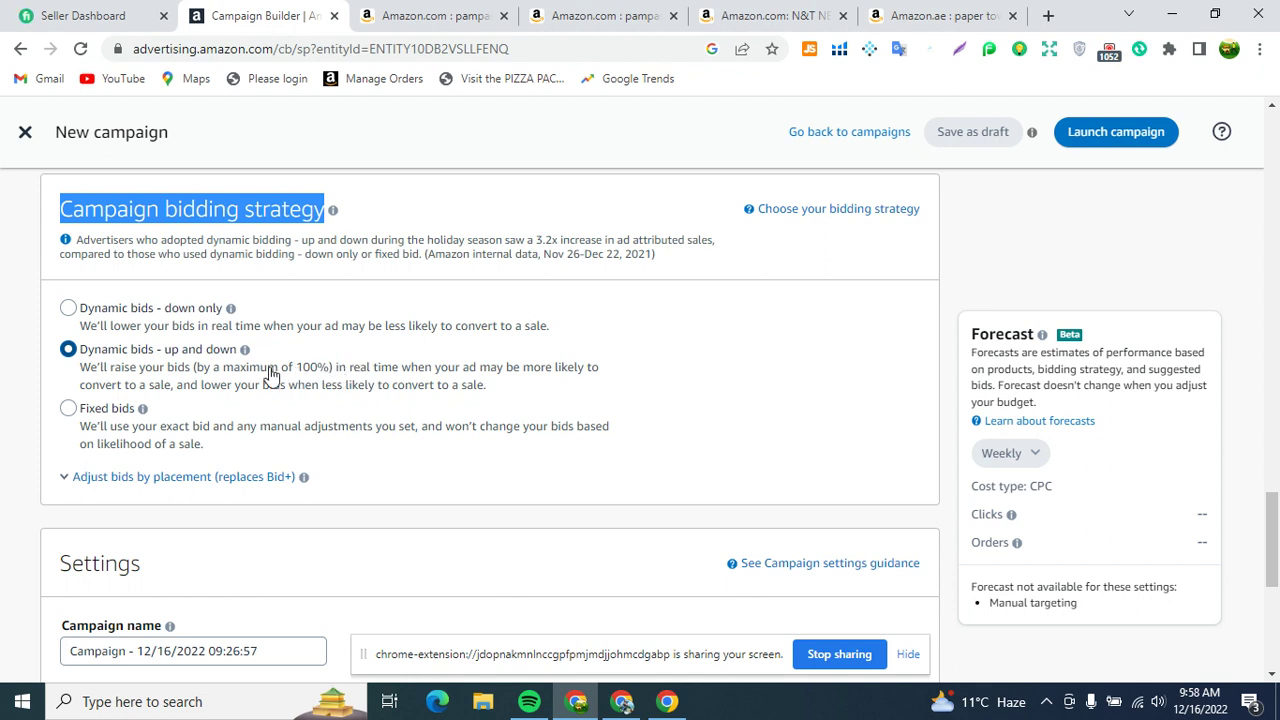
{"action": "scroll", "coordinate": [260, 372], "scroll_direction": "down", "scroll_amount": 1}
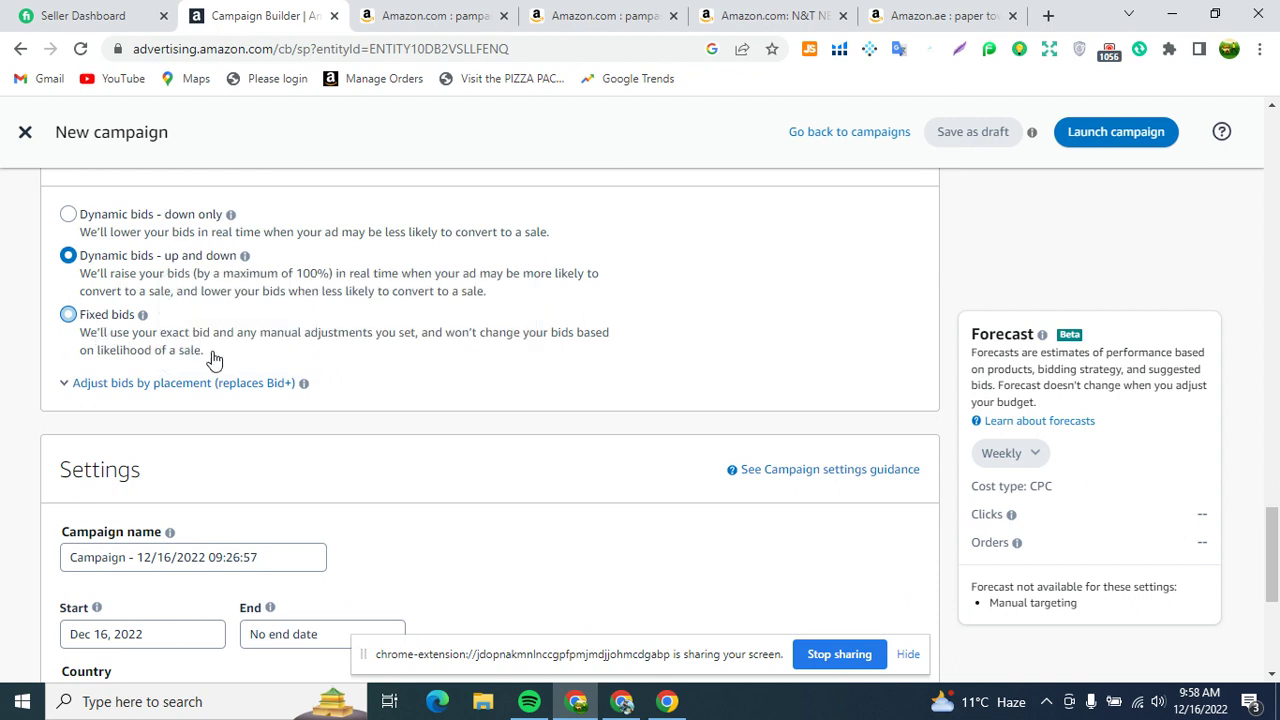
- Expand the bid adjustments by placement and examine the Top of search (first page) field with its example bid
{"action": "left_click", "coordinate": [185, 388]}
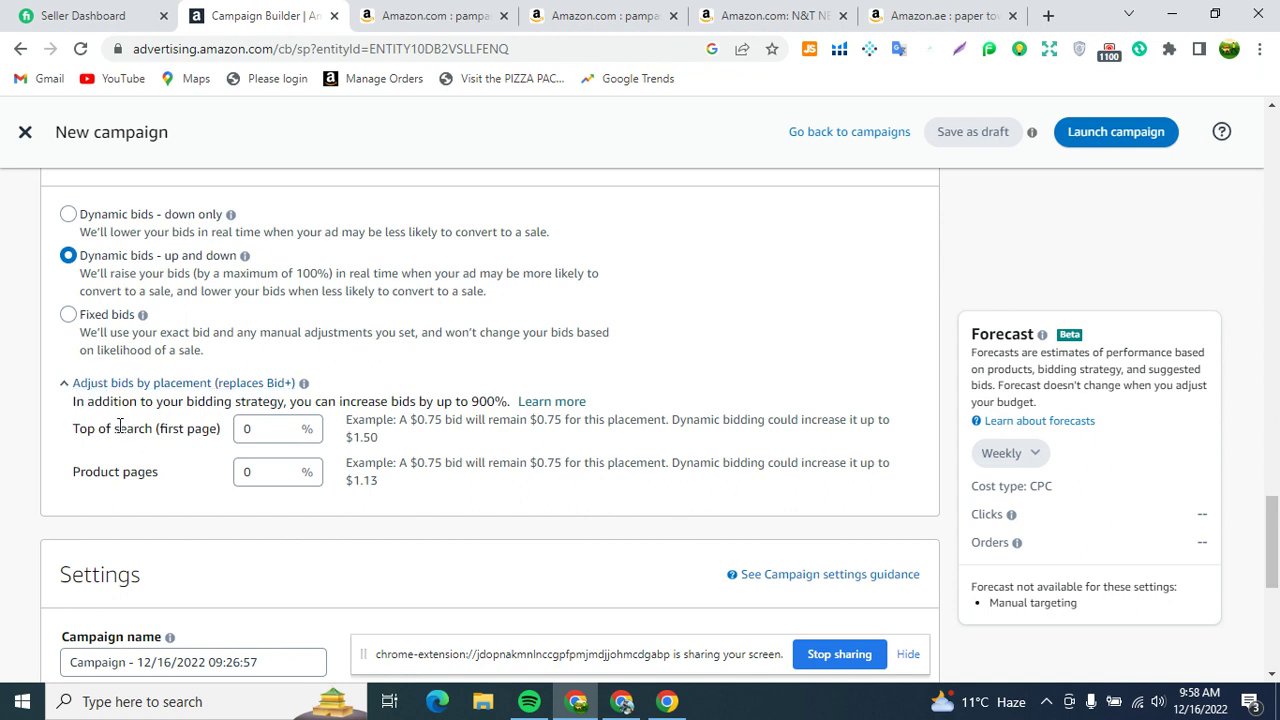
{"action": "left_click_drag", "start_coordinate": [76, 432], "coordinate": [218, 435]}
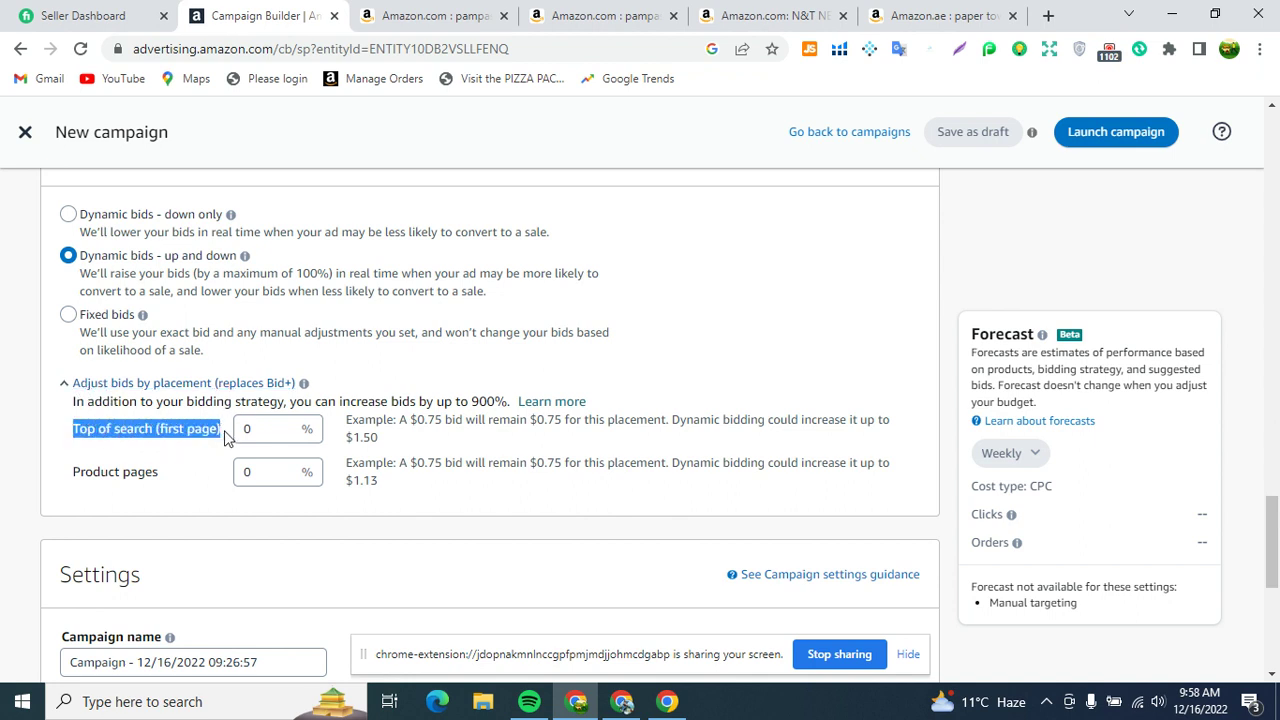
{"action": "left_click", "coordinate": [261, 428]}
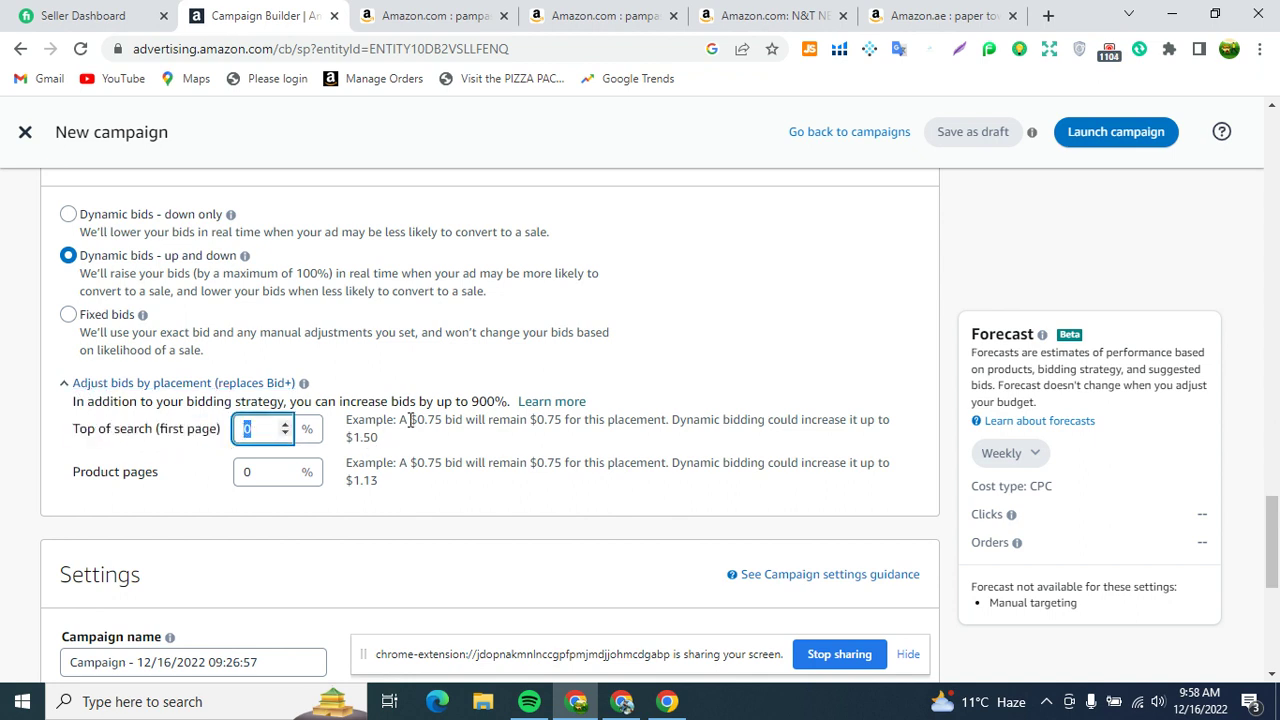
{"action": "left_click_drag", "start_coordinate": [412, 420], "coordinate": [538, 424]}
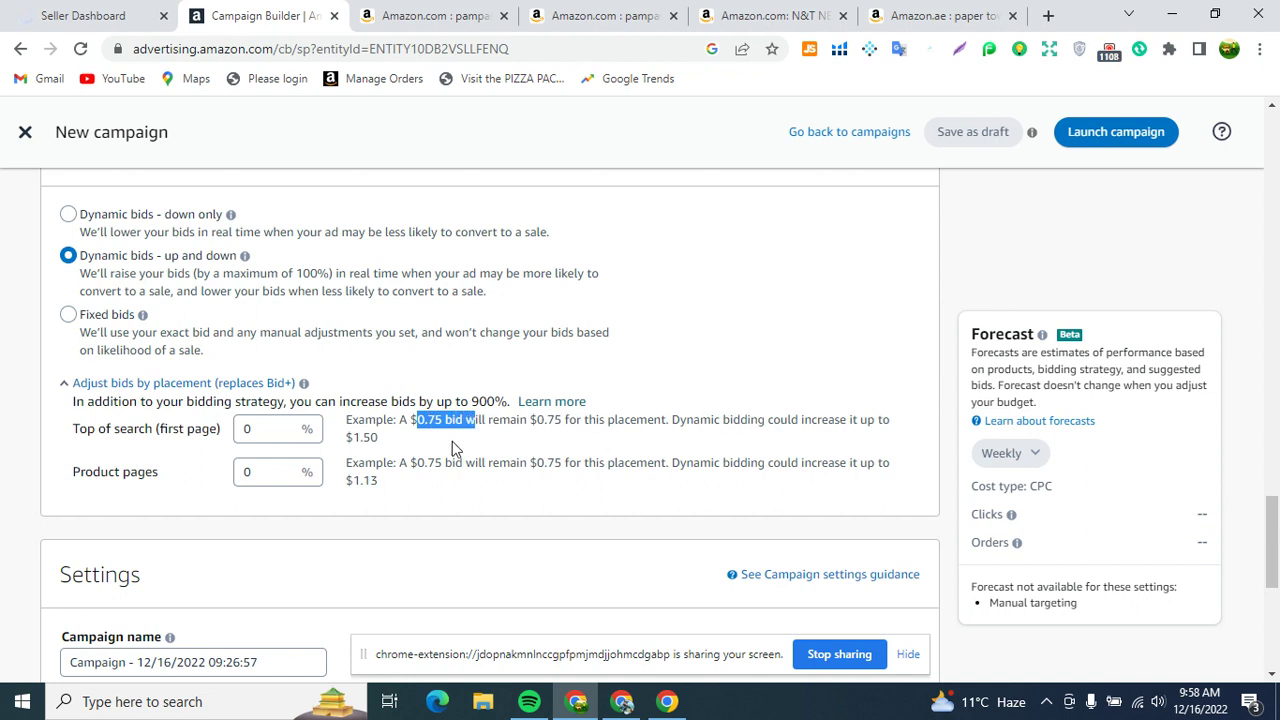
- Try Top of search (first page) bid increases of 100% and 50%, and examine the example bid beside the field
{"action": "double_click", "coordinate": [246, 427]}
{"action": "type", "text": "100"}
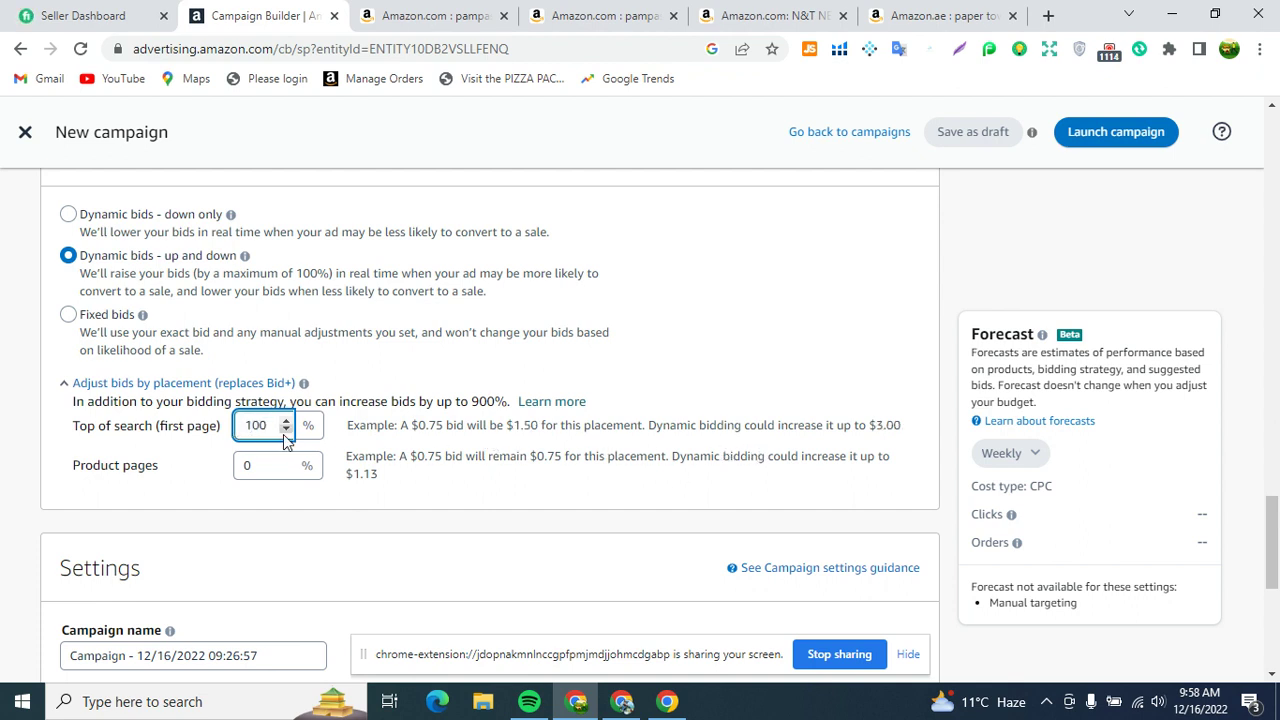
{"action": "type", "text": "50"}
{"action": "left_click_drag", "start_coordinate": [401, 426], "coordinate": [455, 427]}
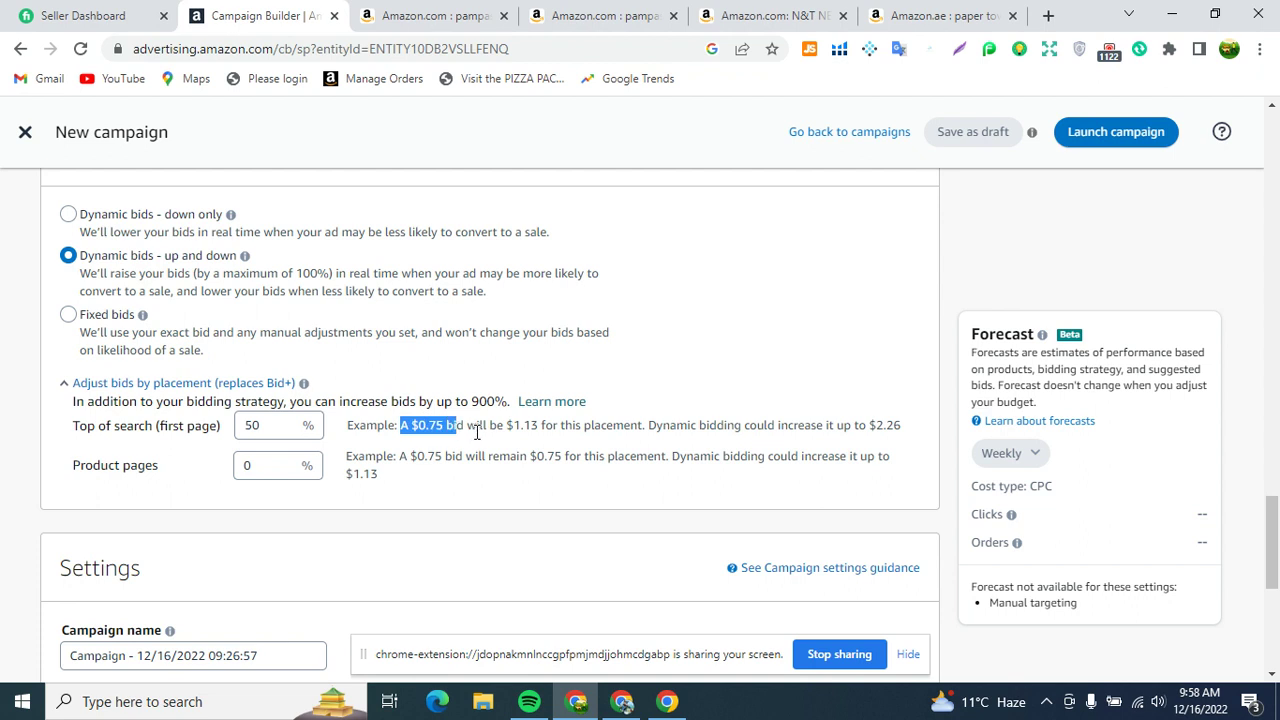
- Reset the Top of search (first page) bid adjustment to 0% and collapse the placement adjustments
{"action": "mouse_move", "coordinate": [252, 427]}
{"action": "left_mouse_down"}
{"action": "mouse_move", "coordinate": [227, 441]}
{"action": "mouse_move", "coordinate": [260, 438]}
{"action": "mouse_move", "coordinate": [240, 436]}
{"action": "left_mouse_up"}
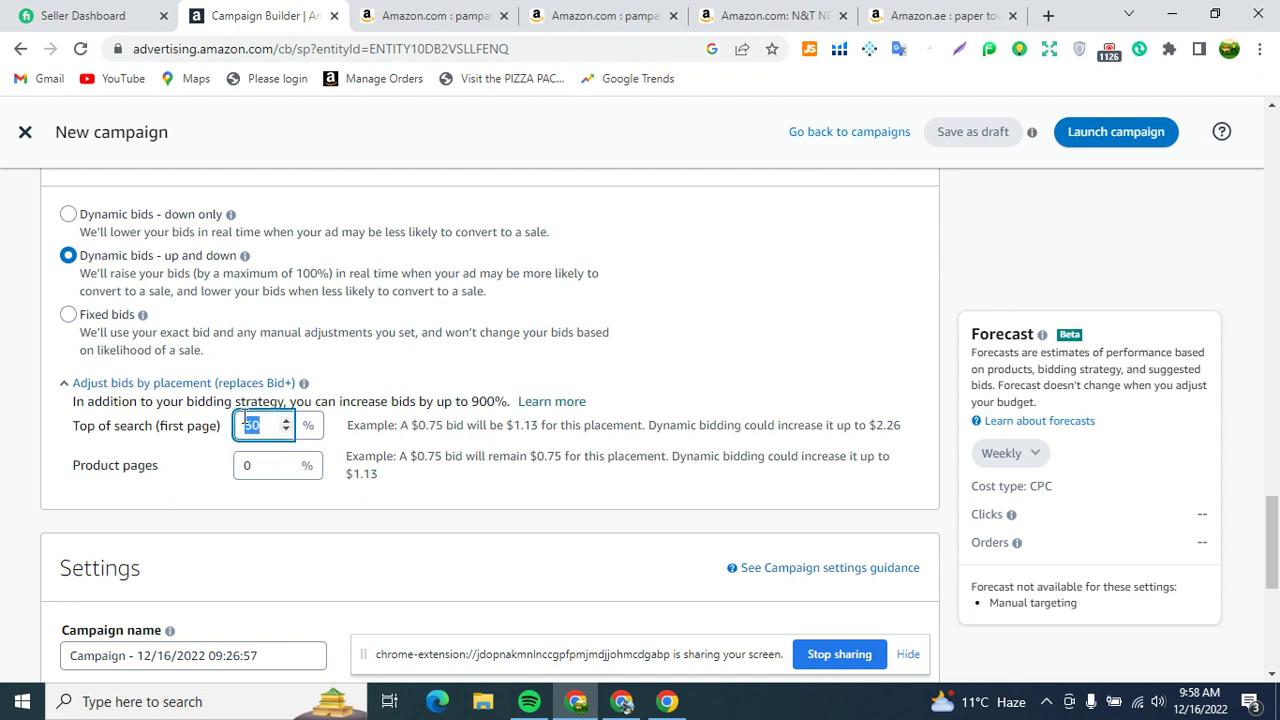
{"action": "key", "text": "BackSpace"}
{"action": "type", "text": "0"}
{"action": "left_click", "coordinate": [66, 385]}
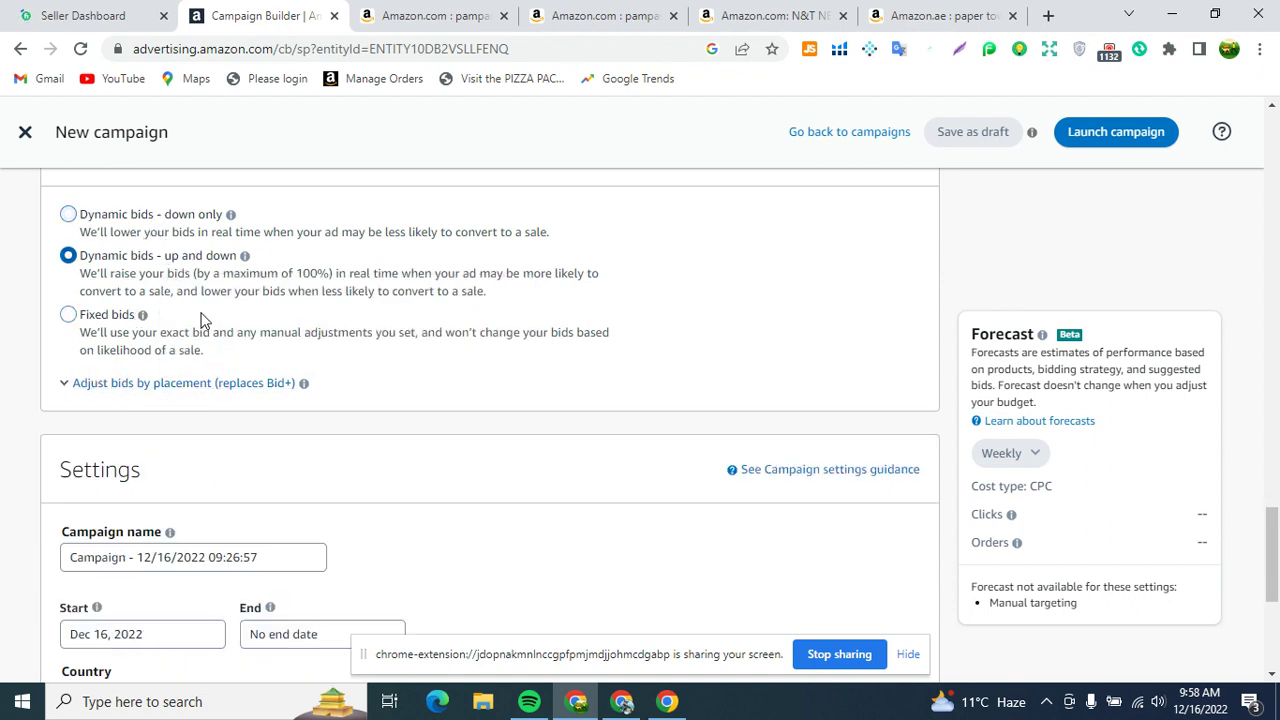
- Examine the campaign name, start and end dates, and the Daily budget field in the campaign settings
{"action": "scroll", "coordinate": [295, 336], "scroll_direction": "down", "scroll_amount": 2}
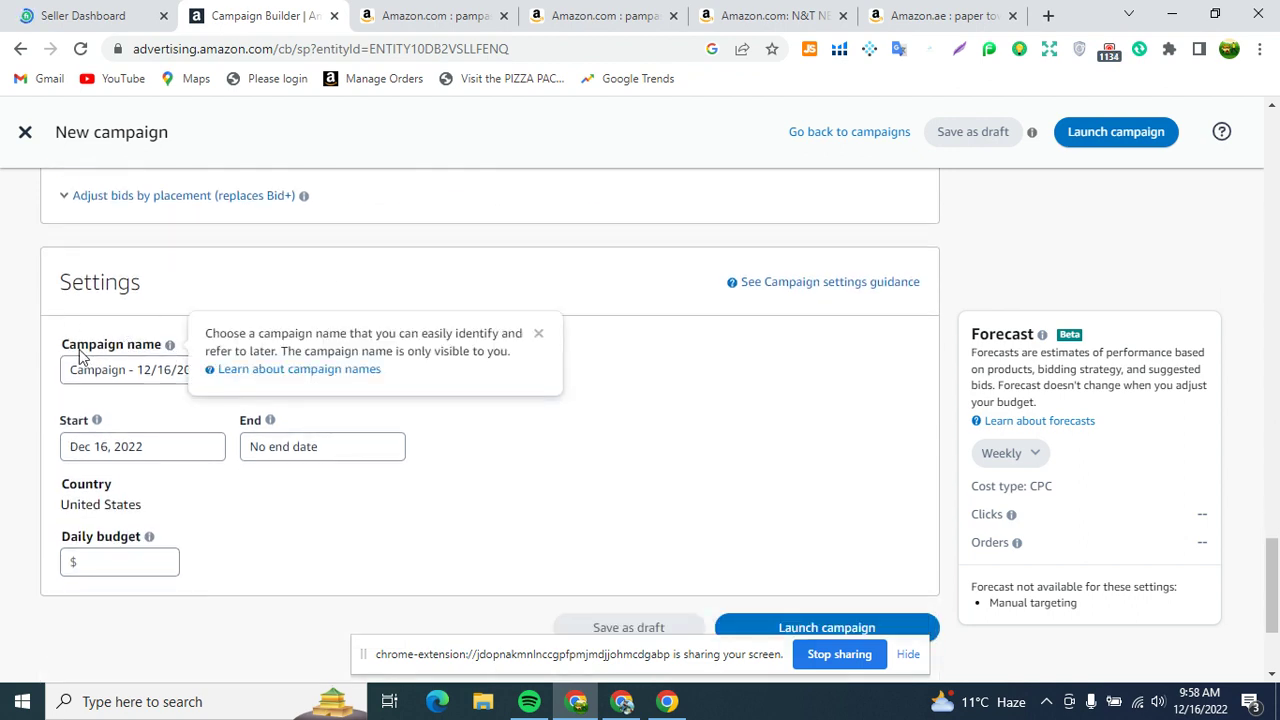
{"action": "scroll", "coordinate": [55, 377], "scroll_direction": "down", "scroll_amount": 1}
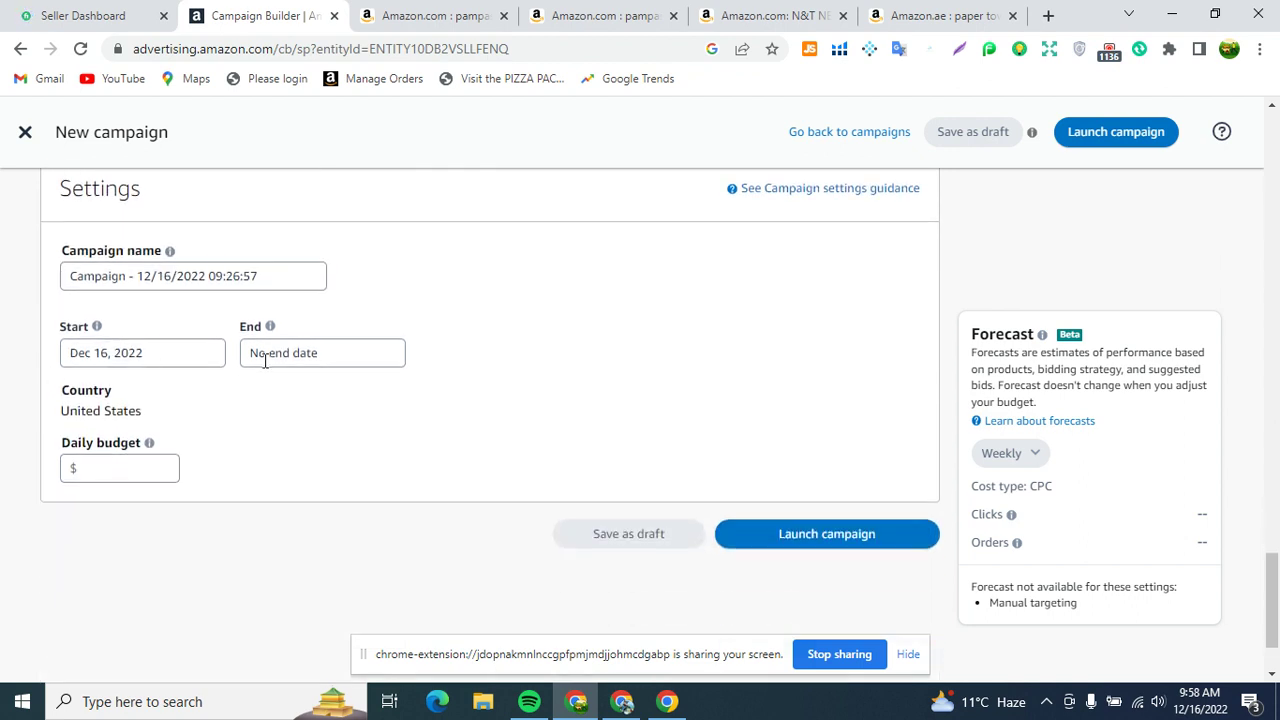
{"action": "left_click", "coordinate": [101, 466]}
{"action": "scroll", "coordinate": [210, 461], "scroll_direction": "down", "scroll_amount": 1}
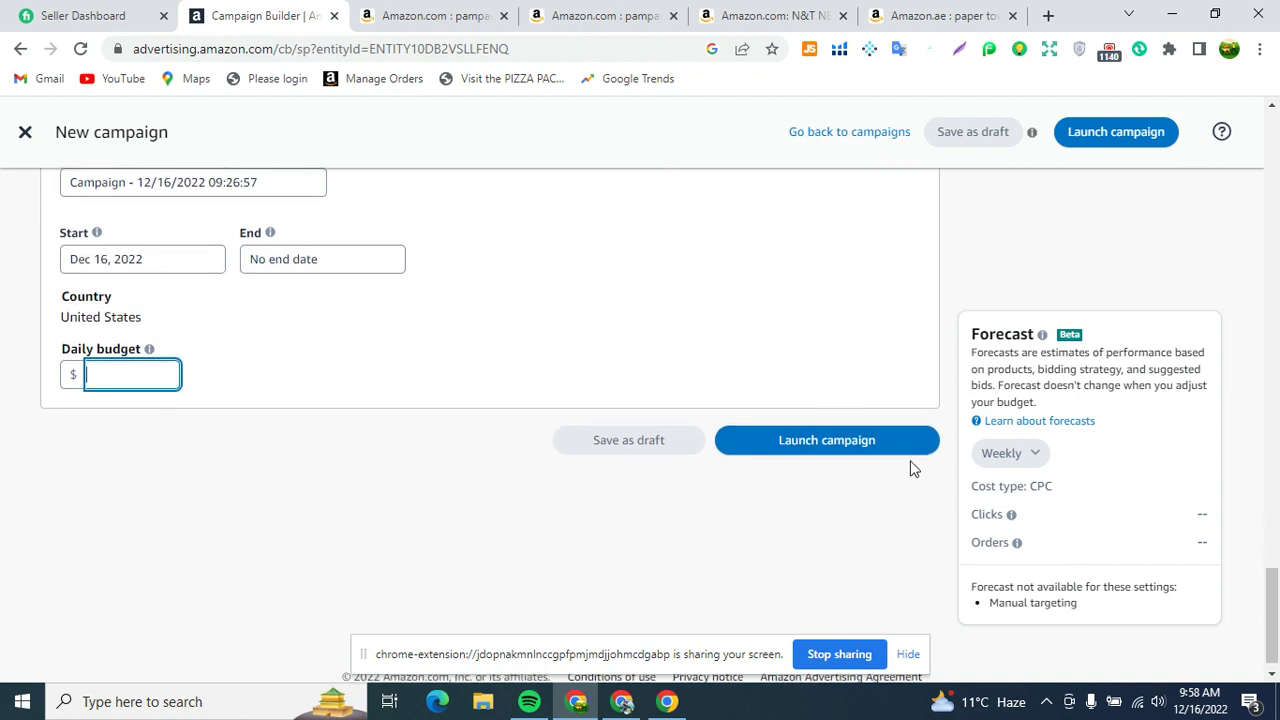
- Change the manual targeting type from keyword targeting to Product targeting
{"action": "scroll", "coordinate": [660, 313], "scroll_direction": "up", "scroll_amount": 15}
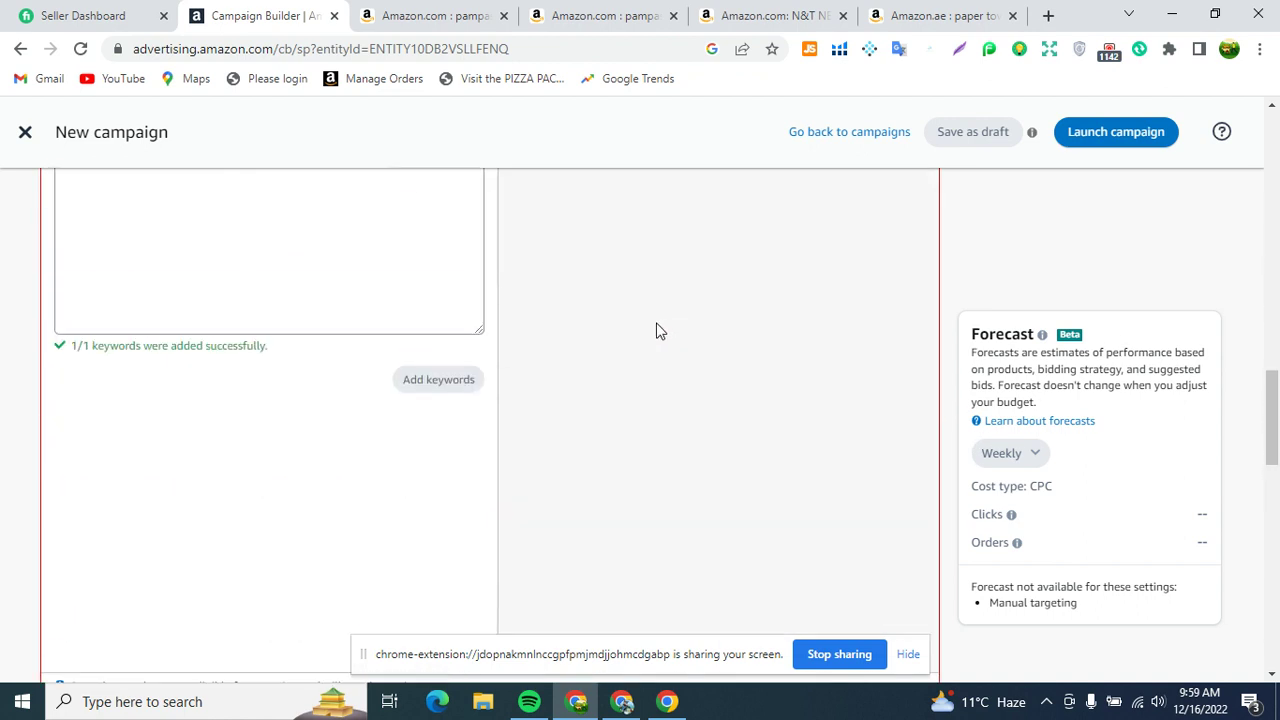
{"action": "scroll", "coordinate": [628, 335], "scroll_direction": "up", "scroll_amount": 2}
{"action": "scroll", "coordinate": [523, 369], "scroll_direction": "down", "scroll_amount": 1}
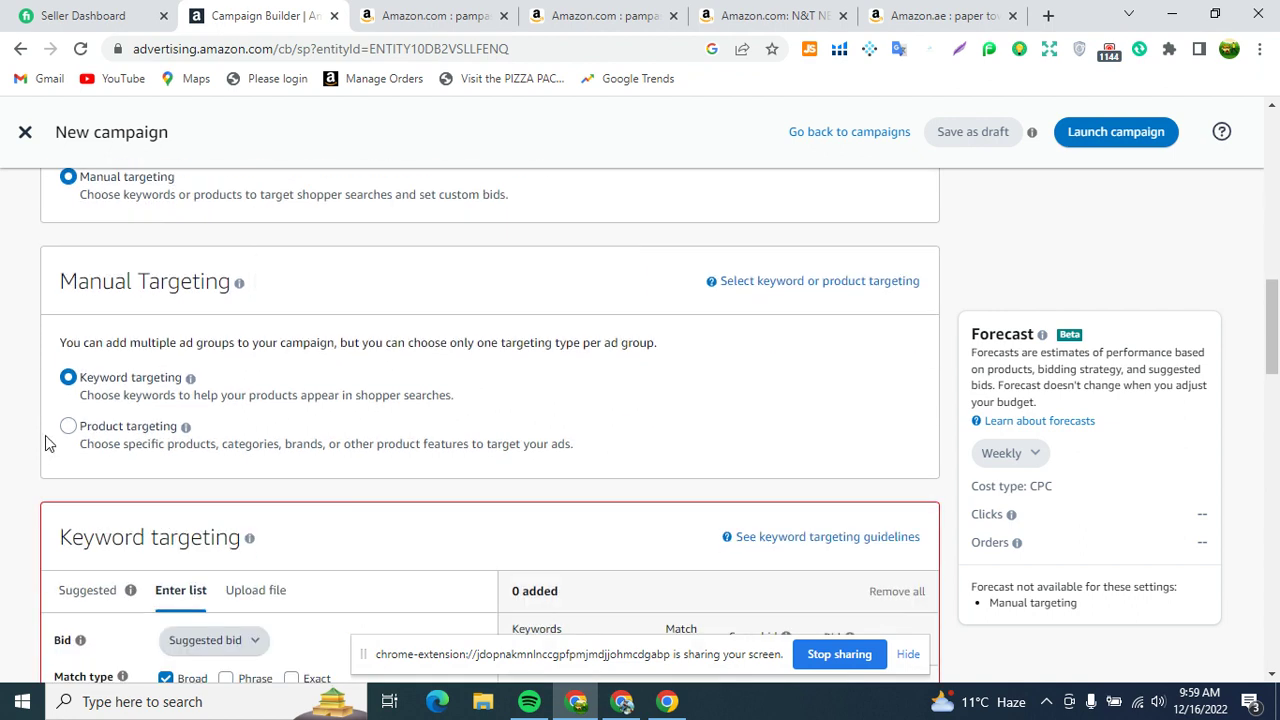
{"action": "left_click", "coordinate": [70, 427]}
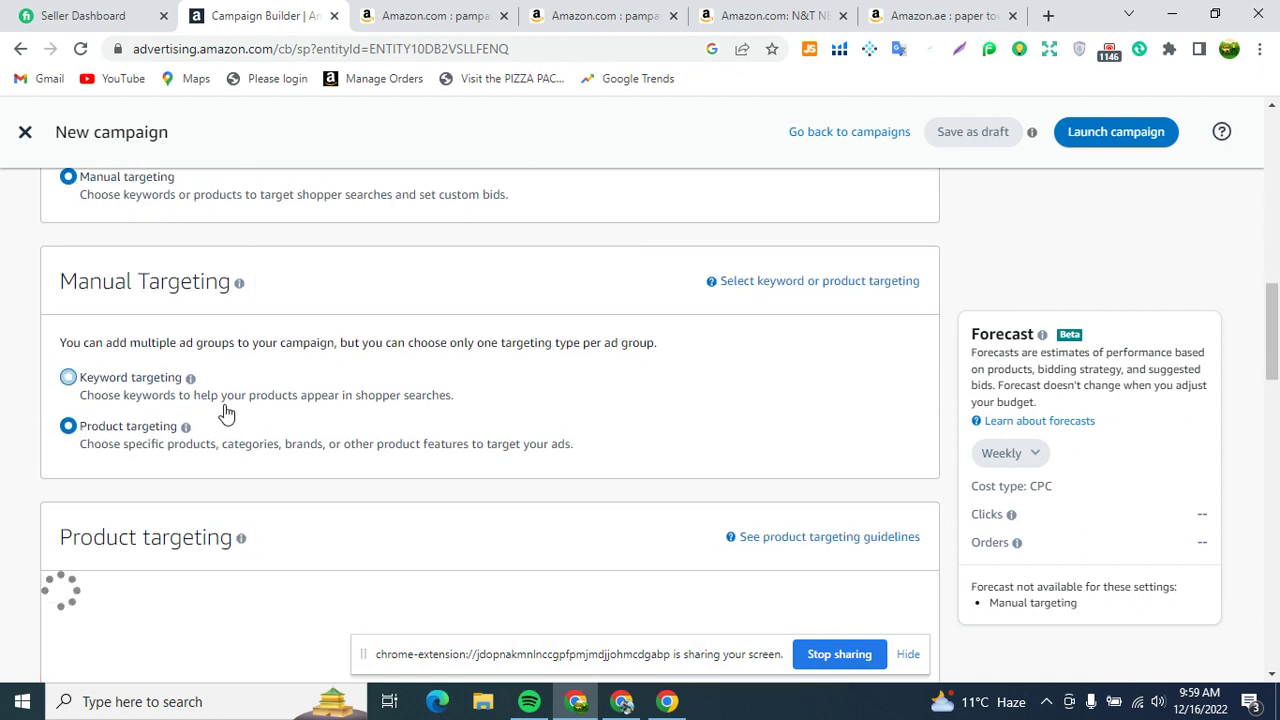
{"action": "scroll", "coordinate": [216, 410], "scroll_direction": "down", "scroll_amount": 2}
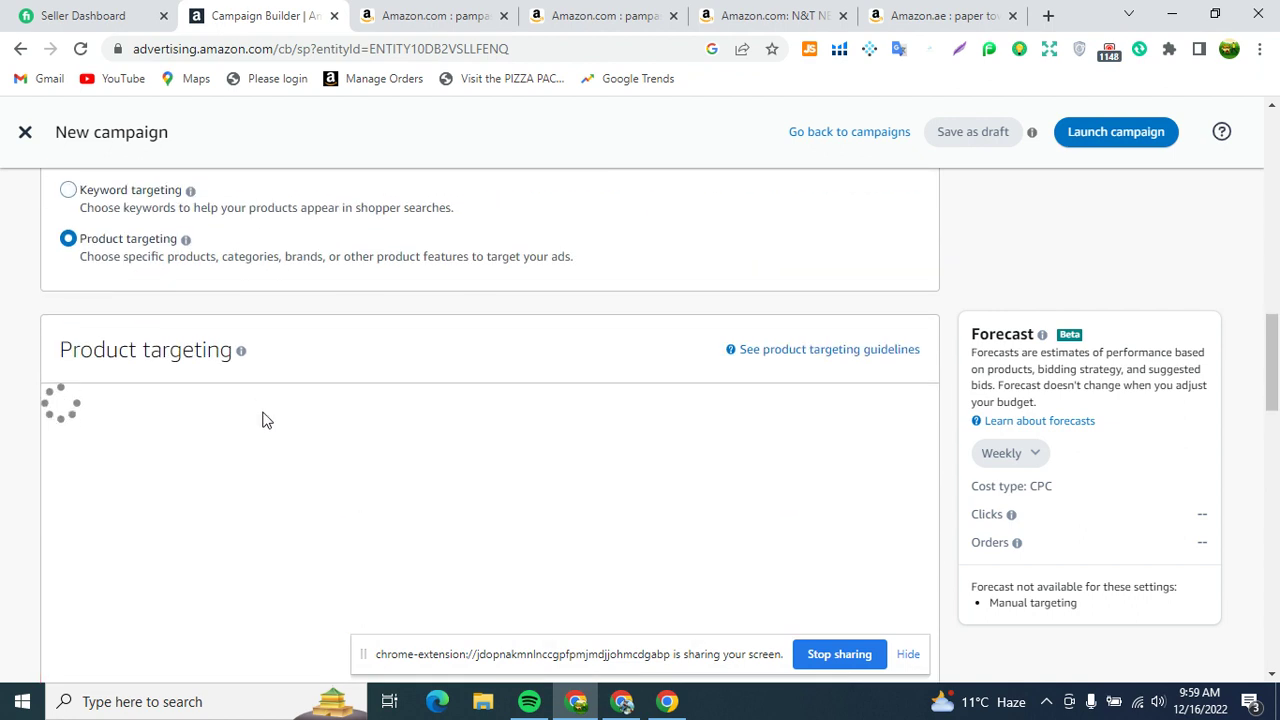
{"action": "scroll", "coordinate": [262, 420], "scroll_direction": "up", "scroll_amount": 1}
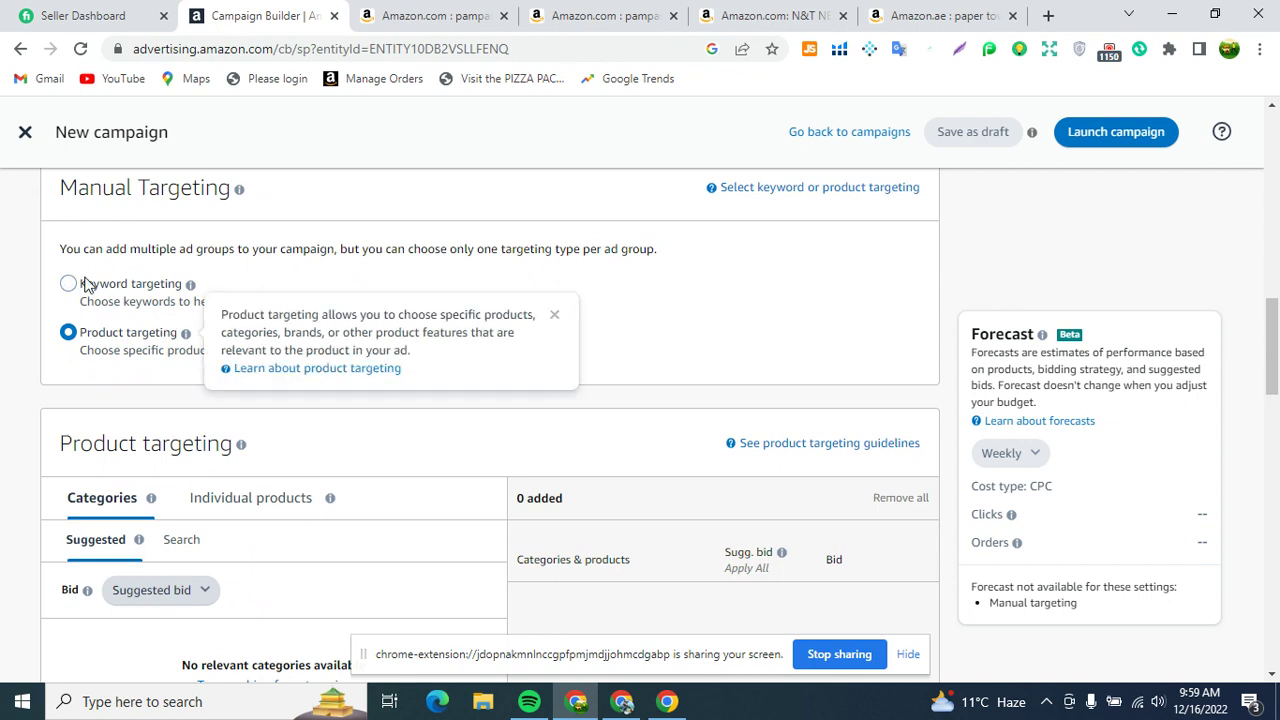
{"action": "scroll", "coordinate": [60, 300], "scroll_direction": "down", "scroll_amount": 1}
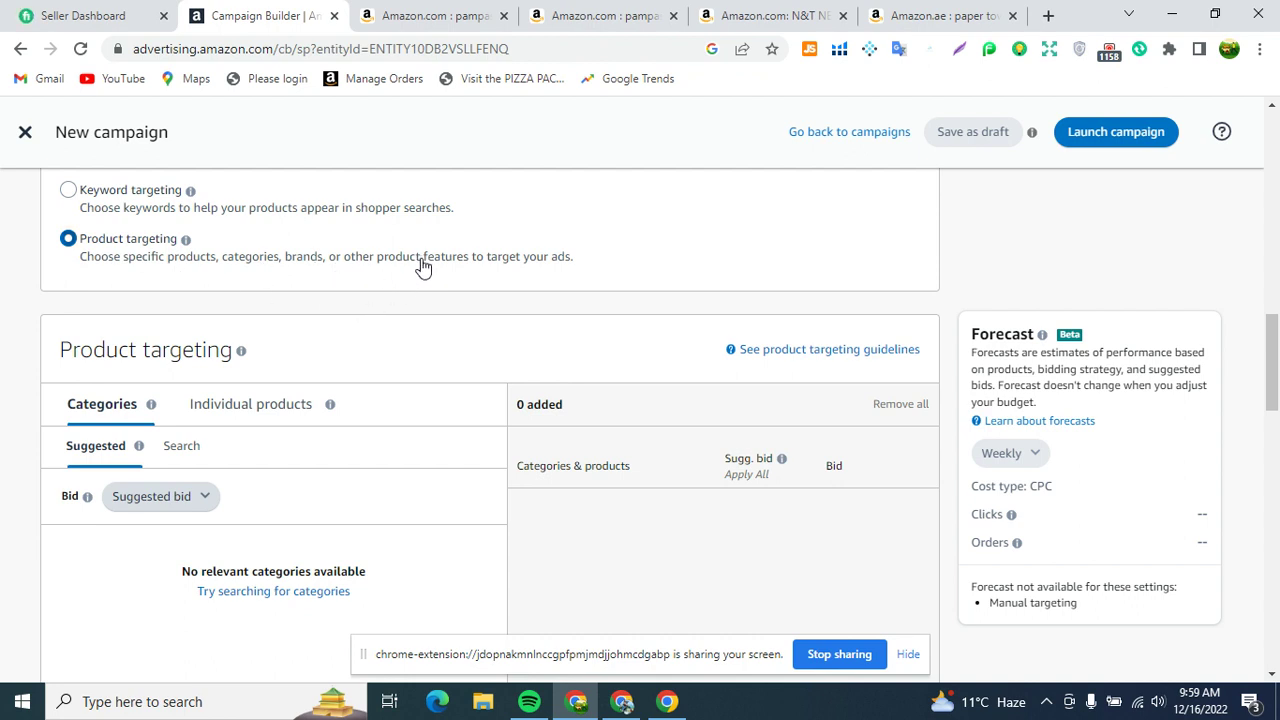
- Open the category search for product targeting and browse the list of all categories
{"action": "scroll", "coordinate": [403, 277], "scroll_direction": "down", "scroll_amount": 2}
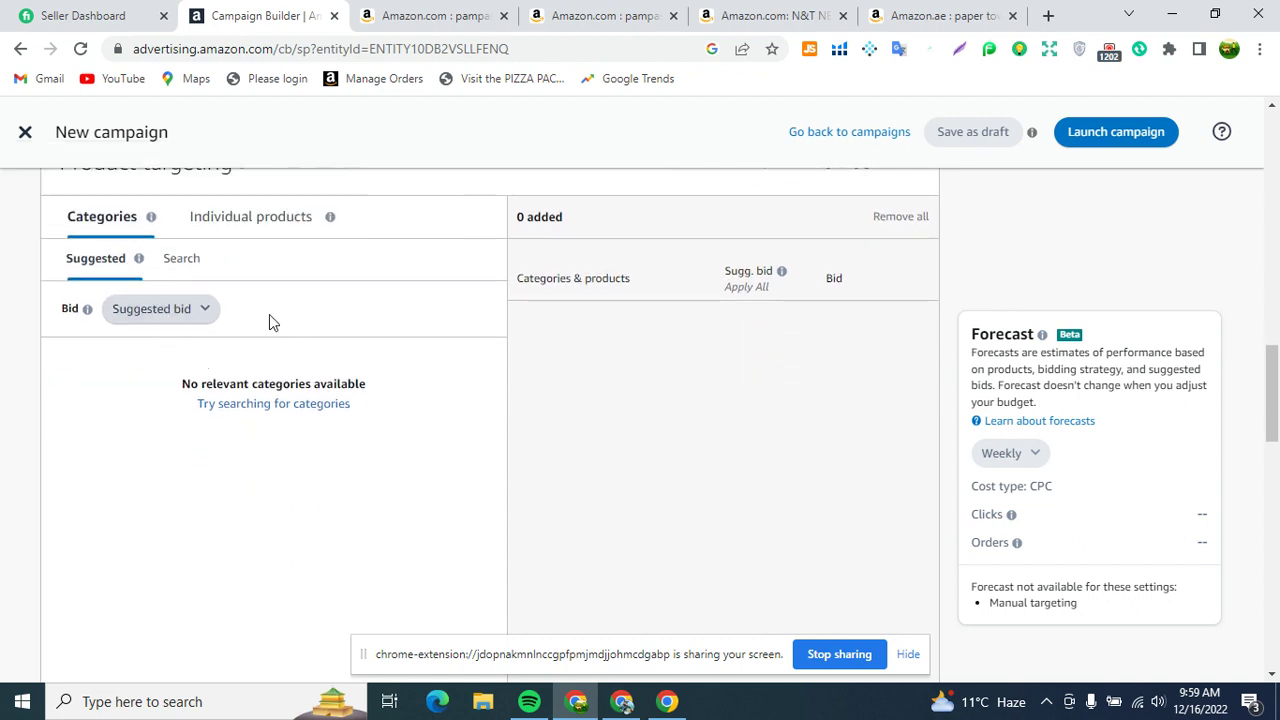
{"action": "scroll", "coordinate": [200, 330], "scroll_direction": "up", "scroll_amount": 1}
{"action": "left_click", "coordinate": [190, 352]}
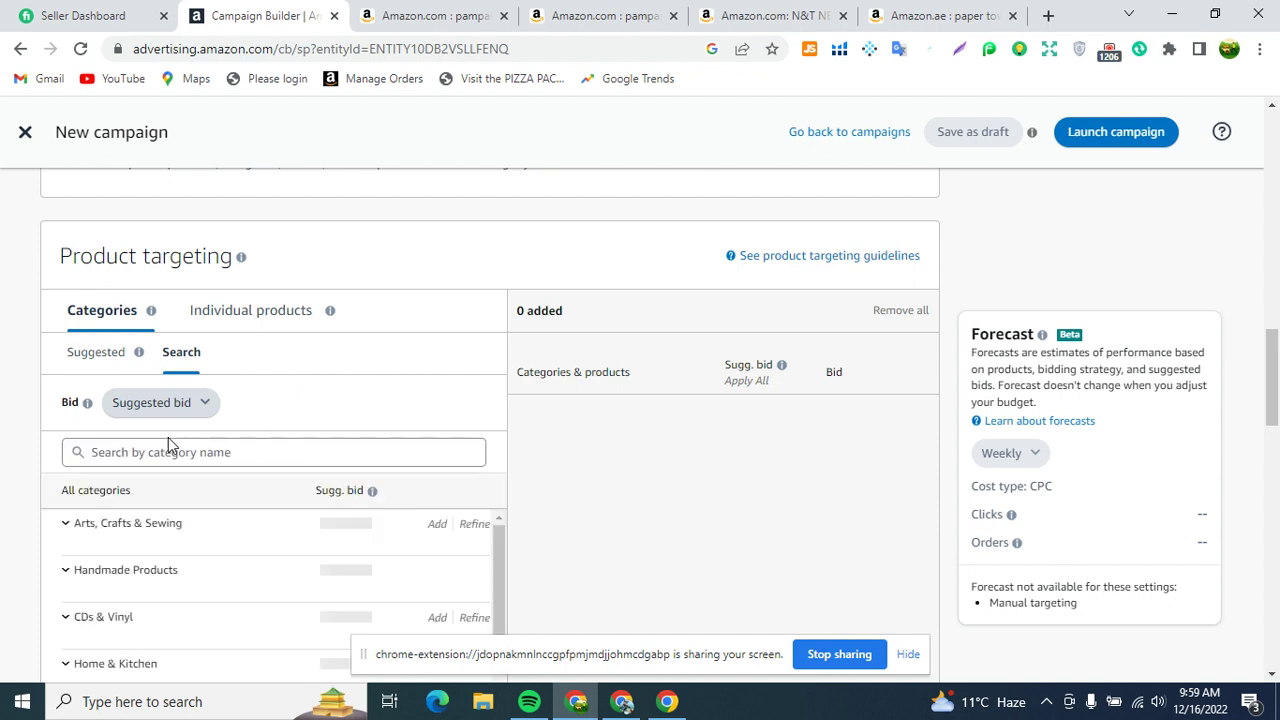
{"action": "scroll", "coordinate": [193, 481], "scroll_direction": "down", "scroll_amount": 1}
{"action": "scroll", "coordinate": [237, 486], "scroll_direction": "down", "scroll_amount": 4}
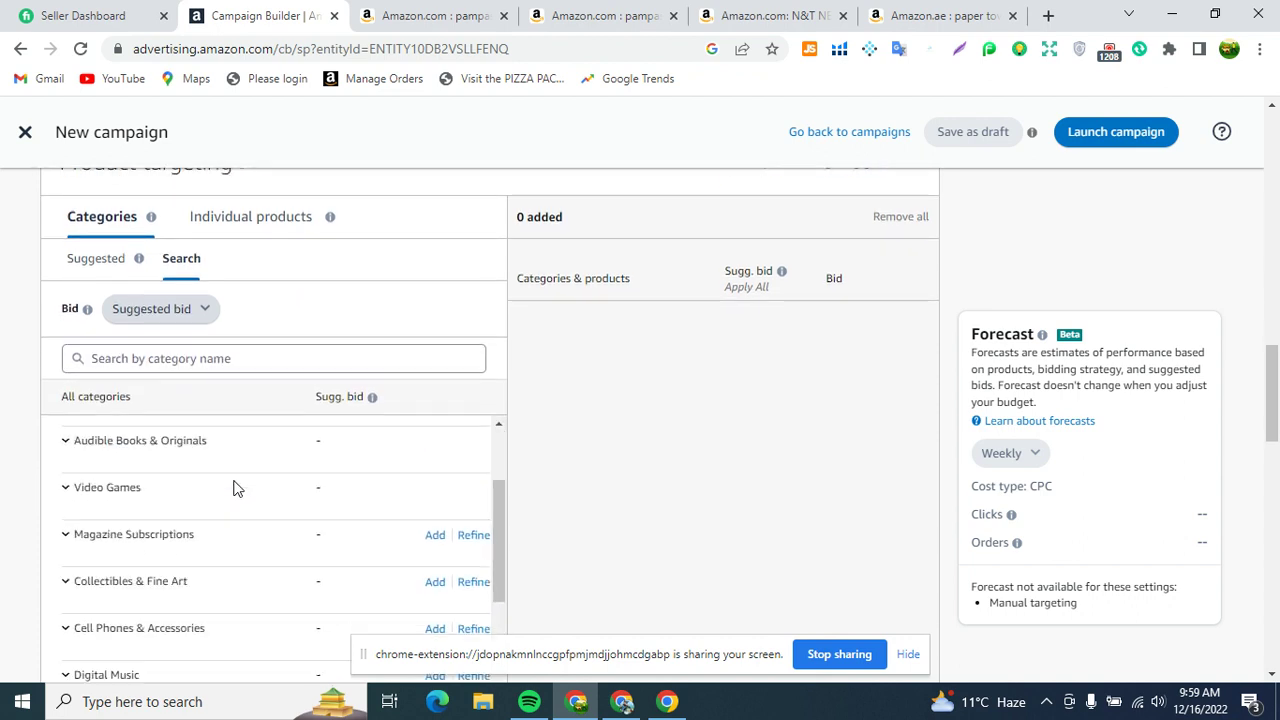
{"action": "scroll", "coordinate": [127, 435], "scroll_direction": "up", "scroll_amount": 4}
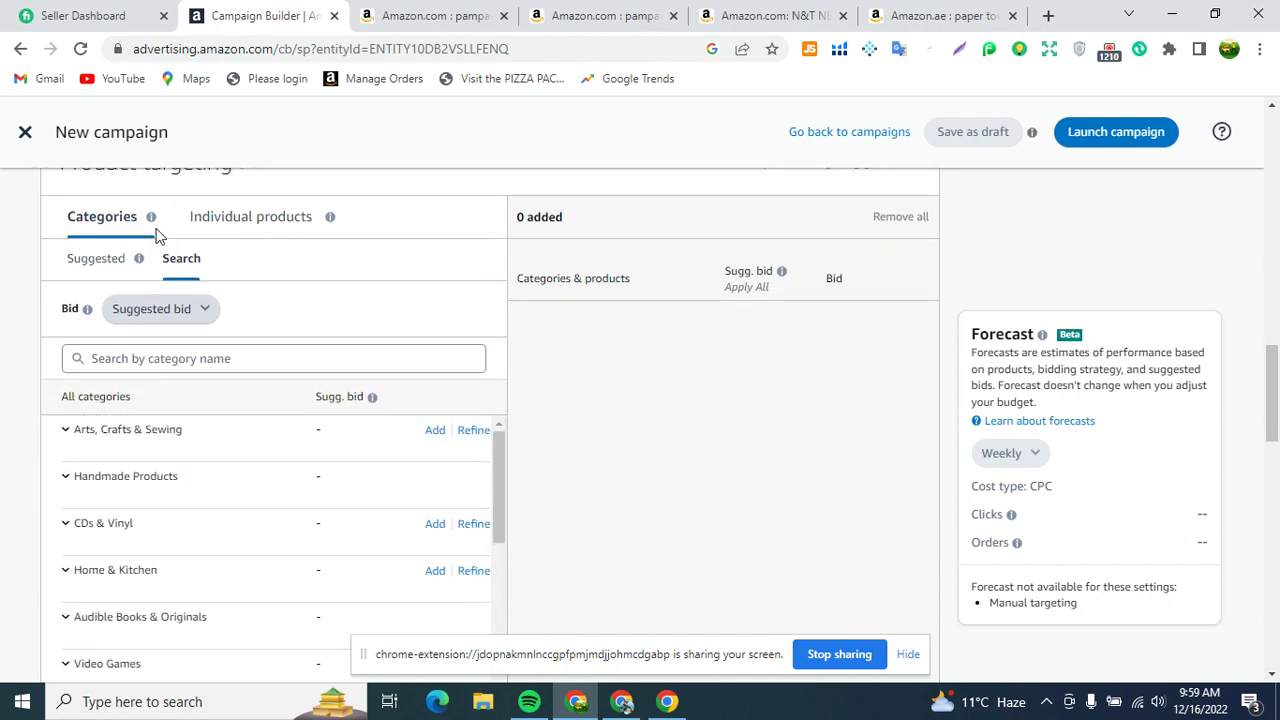
{"action": "scroll", "coordinate": [220, 248], "scroll_direction": "up", "scroll_amount": 1}
- Switch product targeting from categories to individual products
{"action": "left_click", "coordinate": [250, 318]}
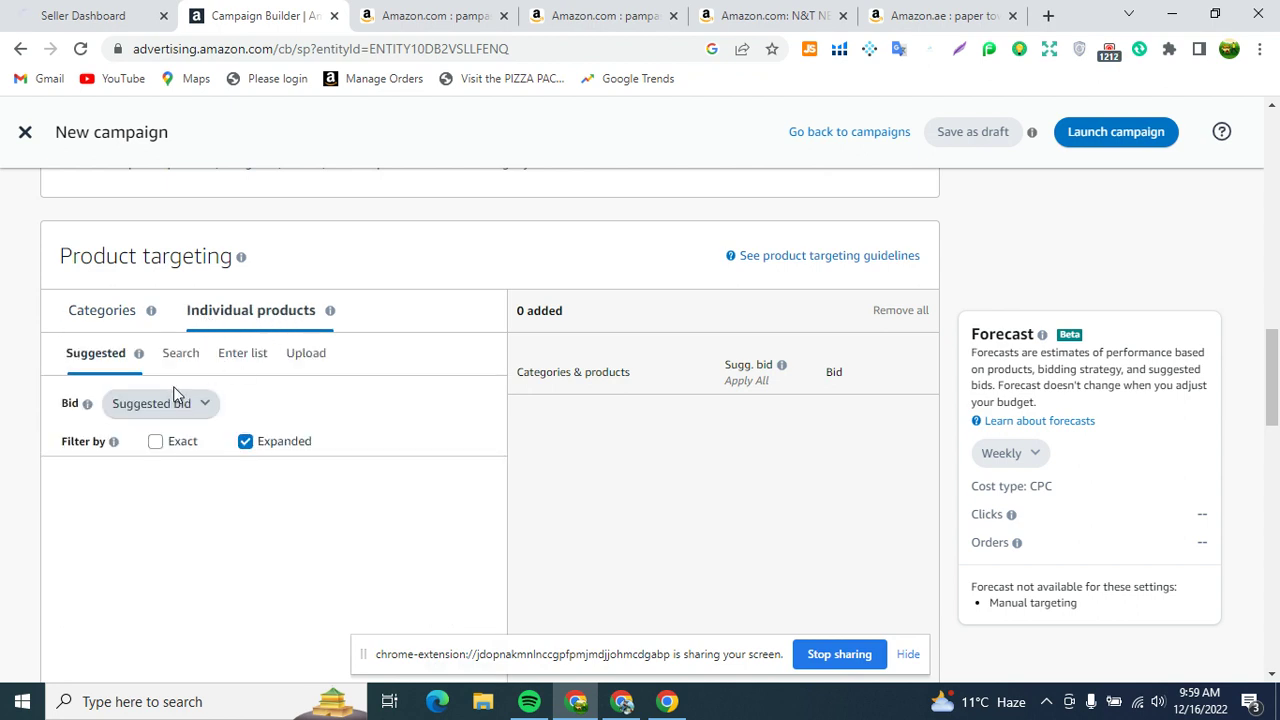
{"action": "scroll", "coordinate": [218, 438], "scroll_direction": "down", "scroll_amount": 1}
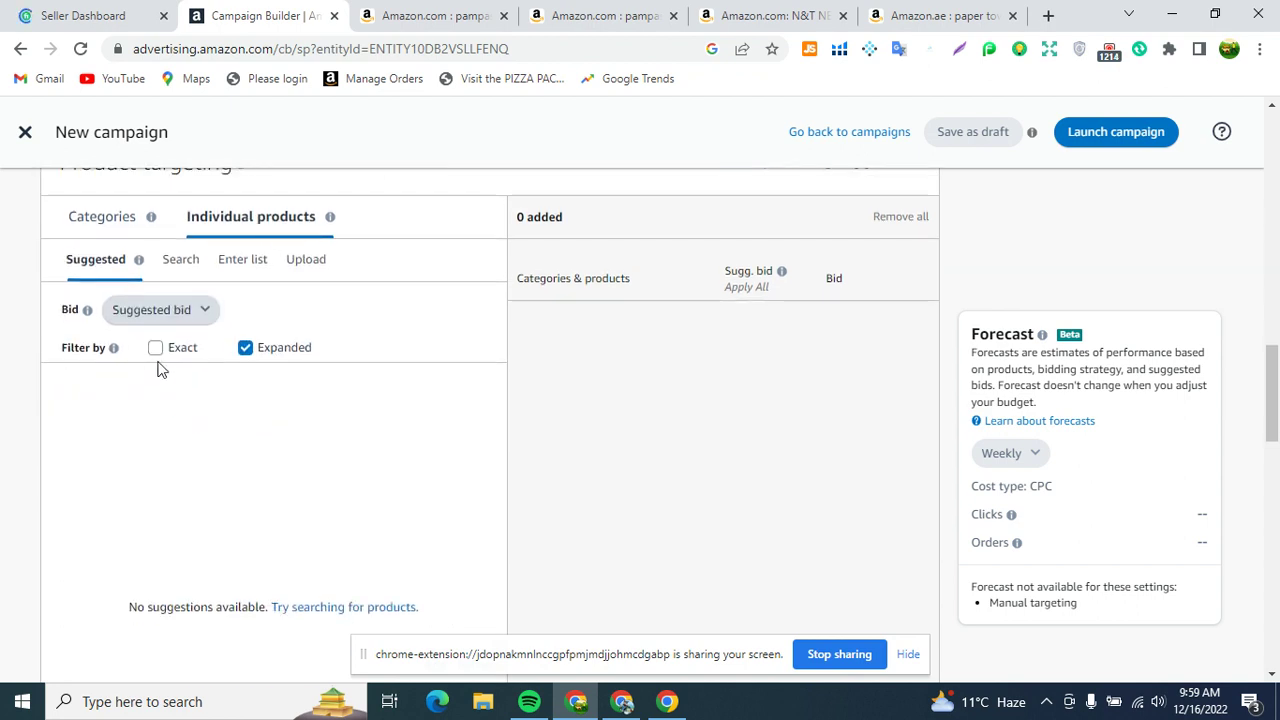
{"action": "scroll", "coordinate": [171, 371], "scroll_direction": "up", "scroll_amount": 1}
- Leave both the Exact and Expanded filters unselected for individual products and switch to entering a list of ASINs
{"action": "left_click", "coordinate": [163, 449]}
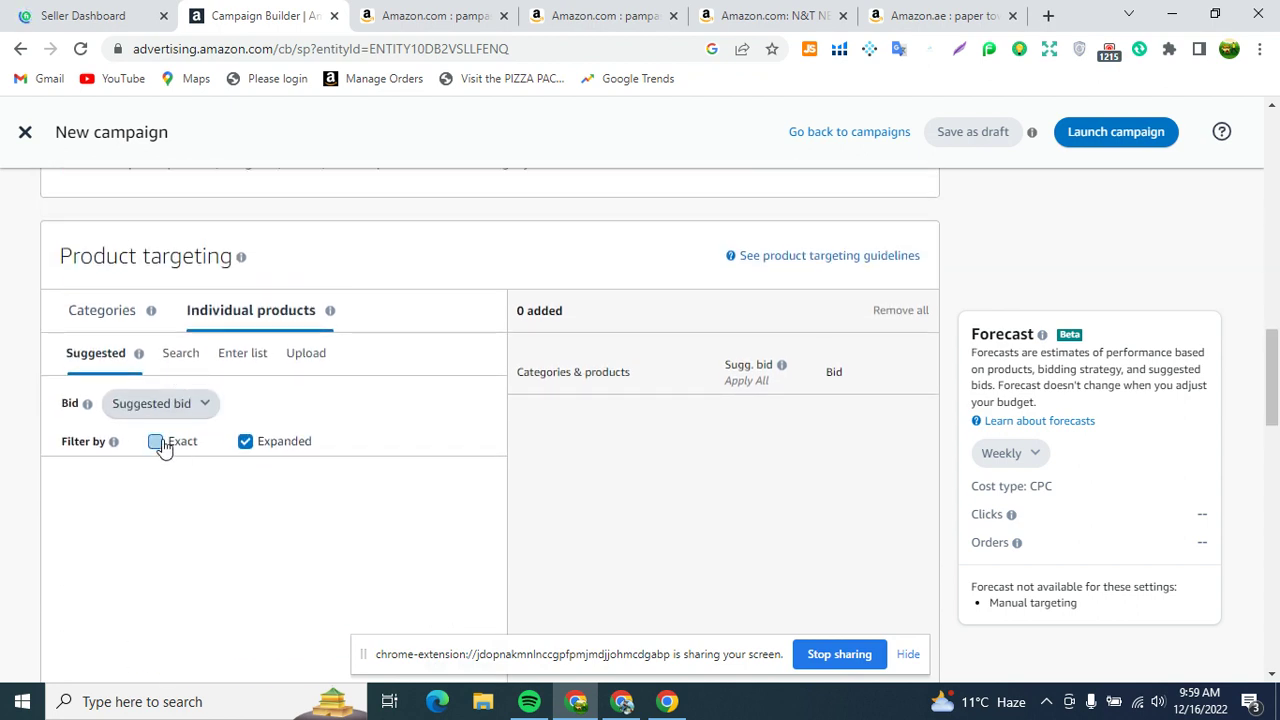
{"action": "left_click", "coordinate": [244, 446]}
{"action": "left_click", "coordinate": [155, 442]}
{"action": "left_click", "coordinate": [180, 356]}
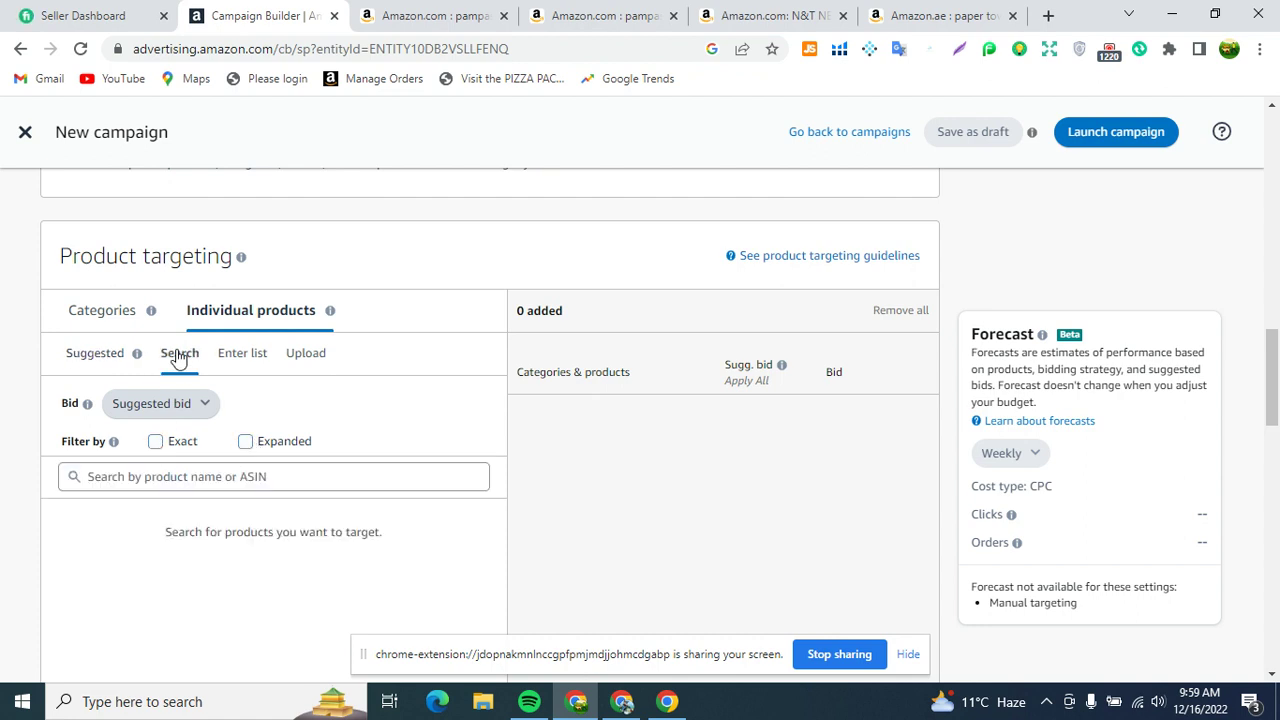
{"action": "left_click", "coordinate": [243, 360]}
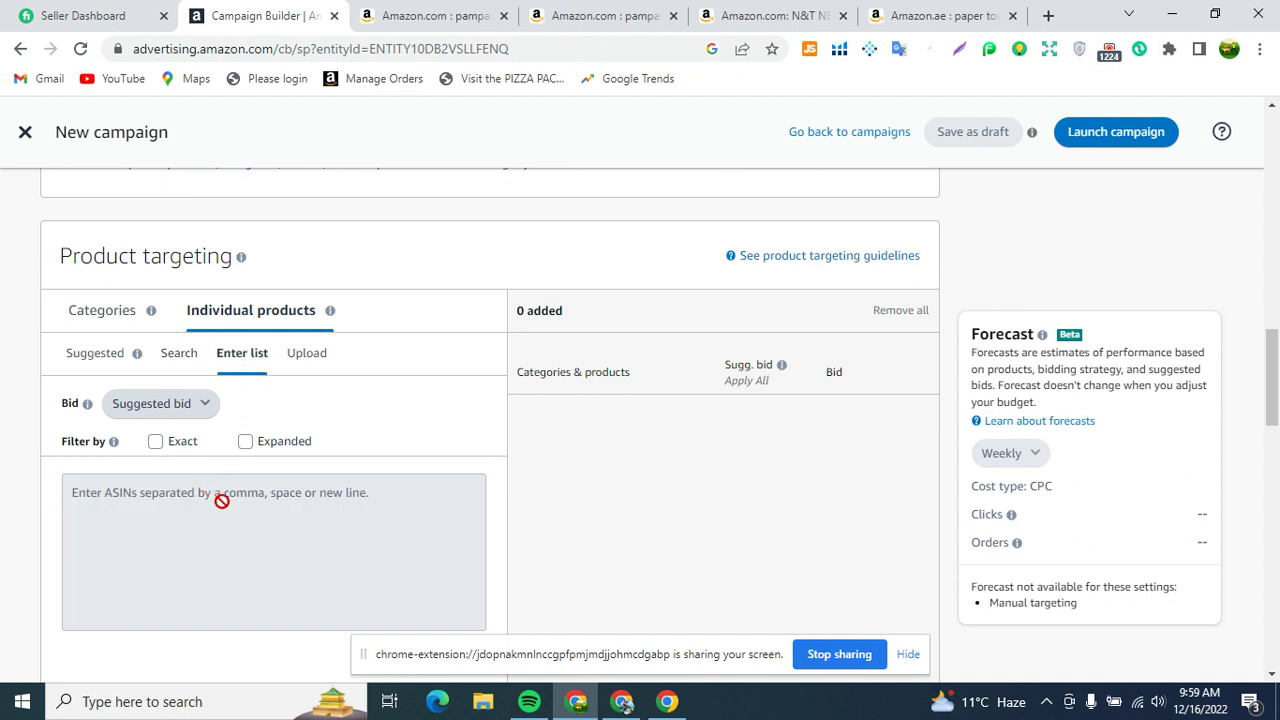
- Enable the Exact filter for individual products and copy the ASIN B09X11P8JT from the N&T NETING product page's address
{"action": "left_click", "coordinate": [156, 442]}
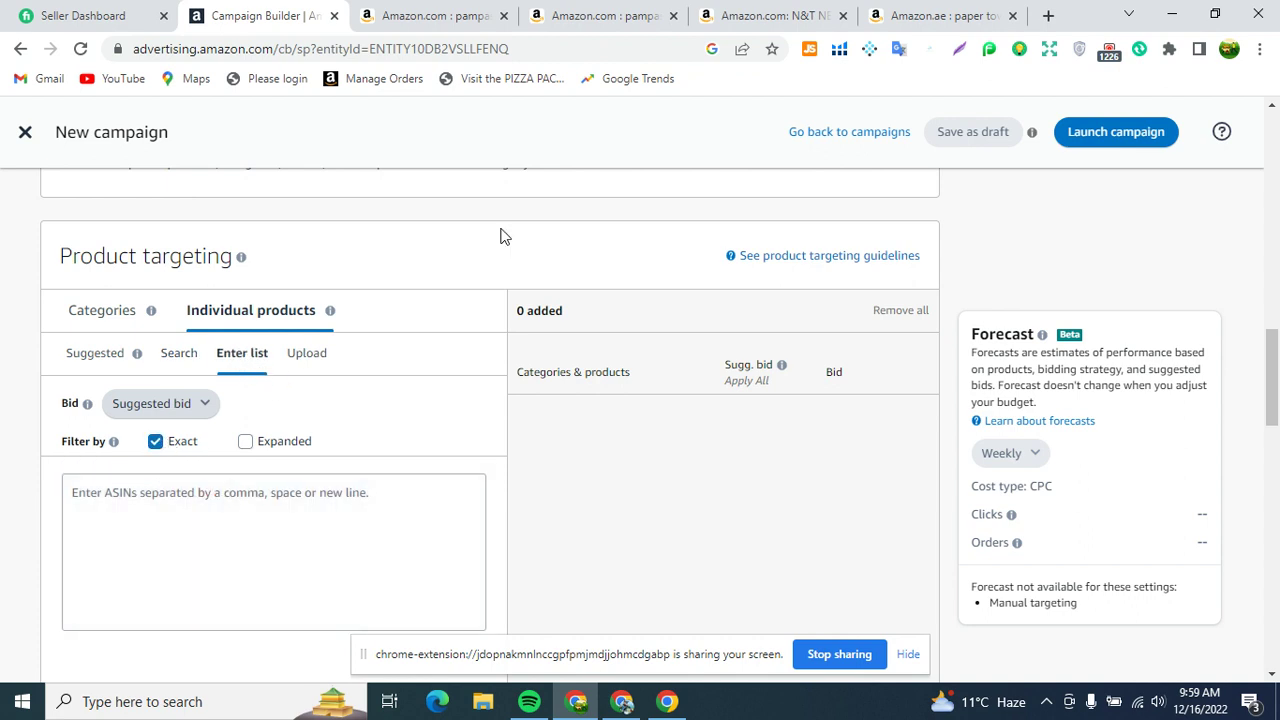
{"action": "left_click", "coordinate": [723, 14]}
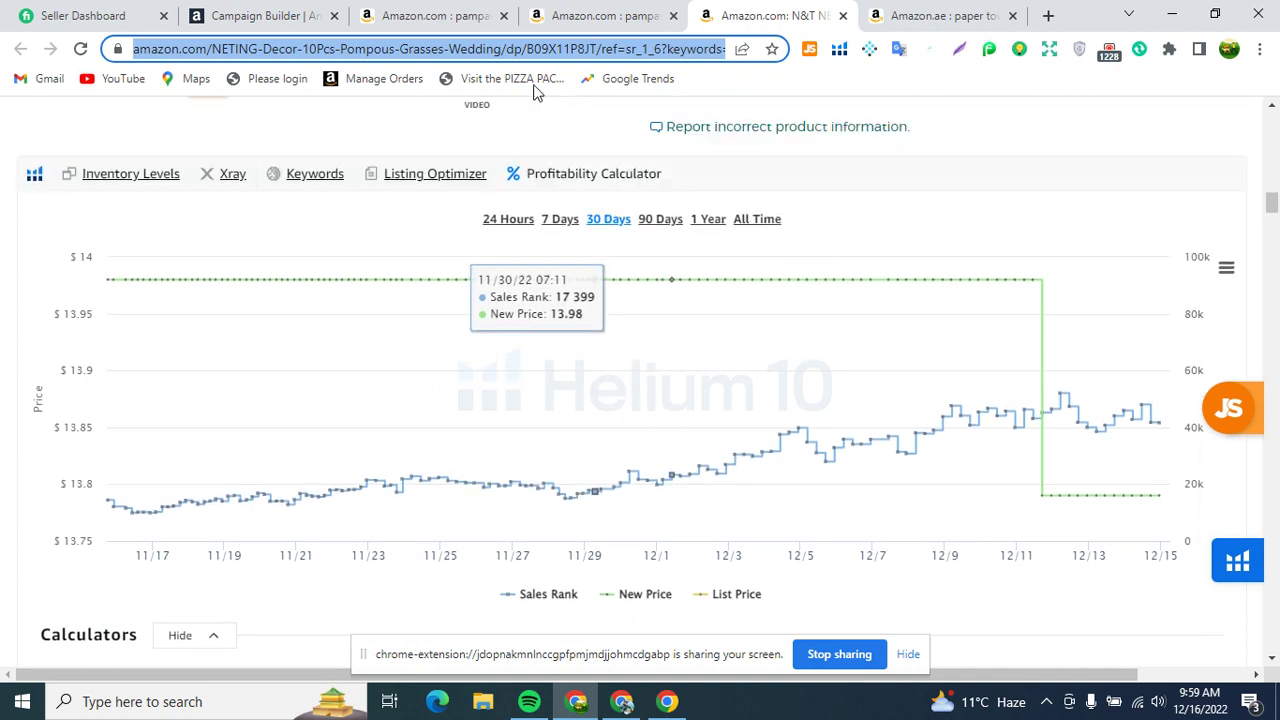
{"action": "double_click", "coordinate": [575, 57]}
{"action": "double_click", "coordinate": [620, 52]}
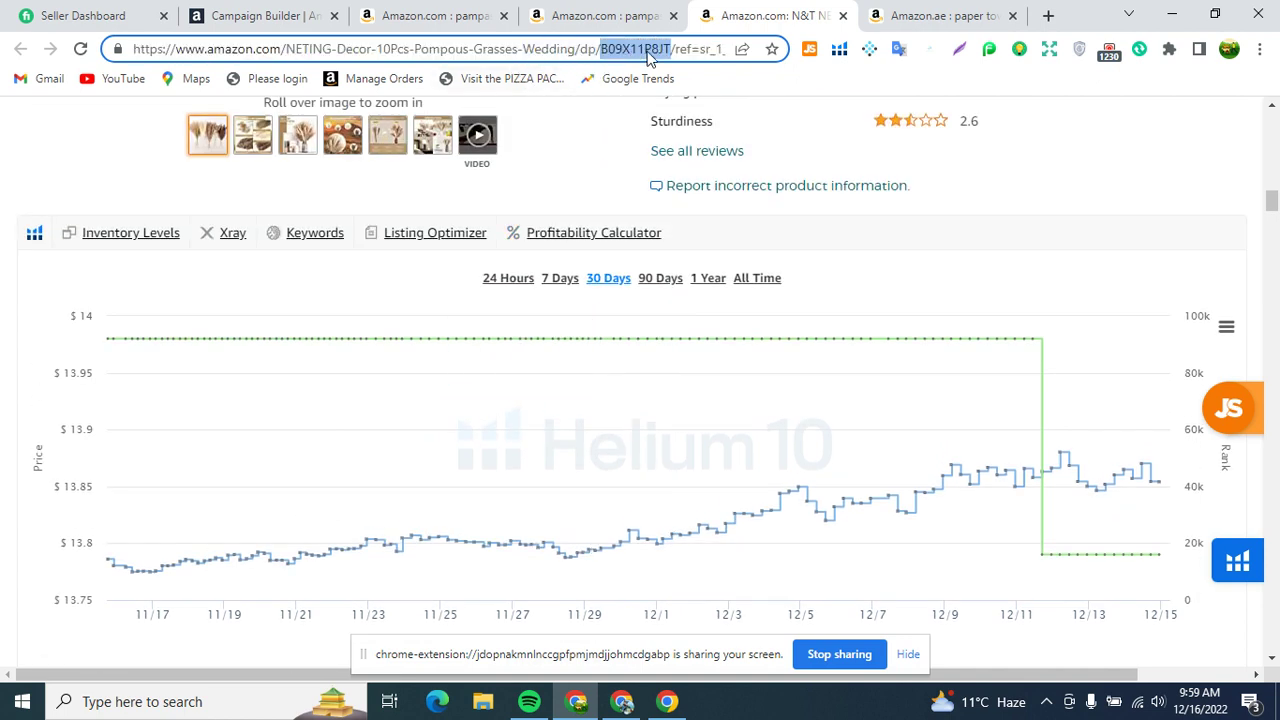
{"action": "right_click", "coordinate": [648, 52]}
{"action": "left_click", "coordinate": [678, 188]}
- Enter the copied ASIN B09X11P8JT in the campaign's product targeting list and add it as a target with a $0.75 bid
{"action": "left_click", "coordinate": [300, 15]}
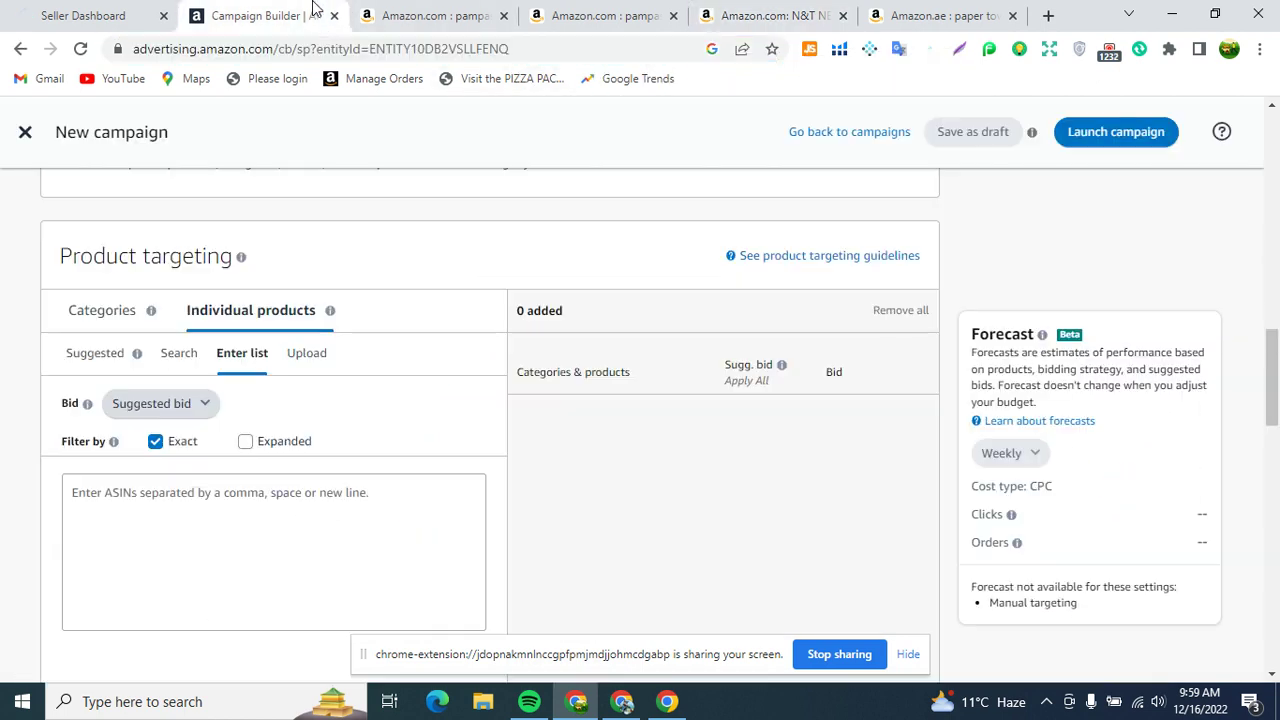
{"action": "right_click", "coordinate": [270, 497]}
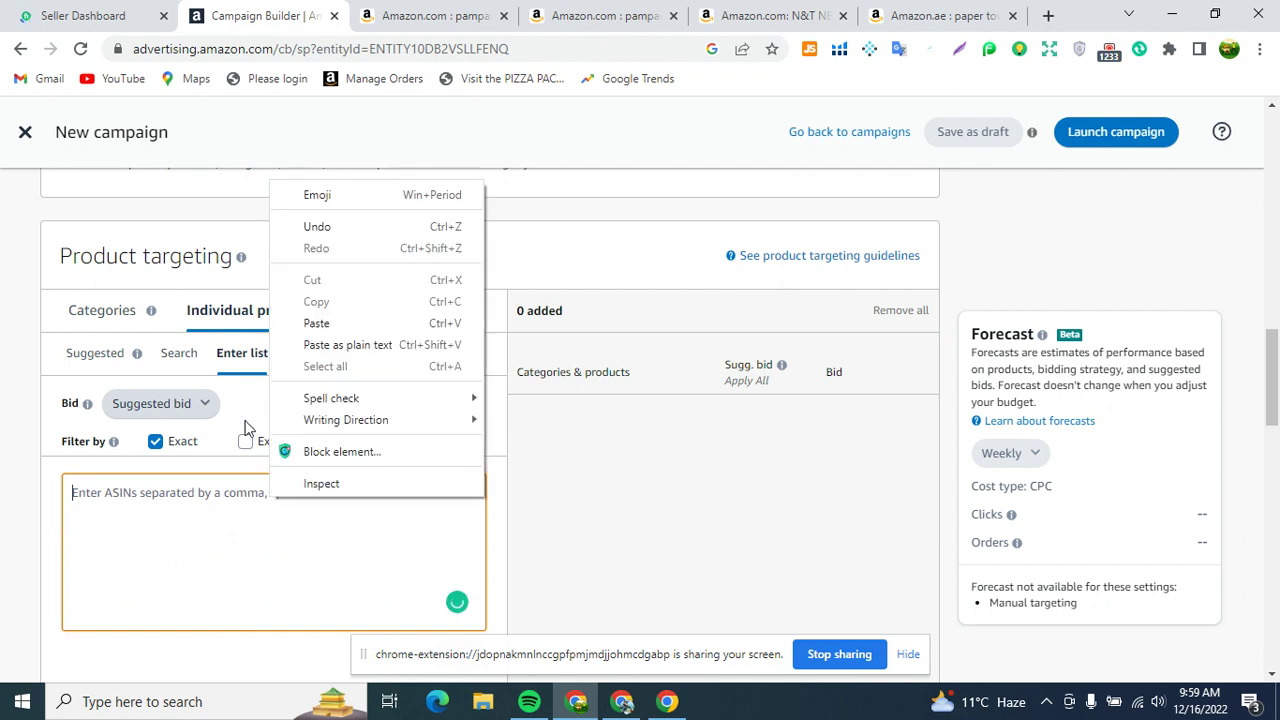
{"action": "left_click", "coordinate": [309, 323]}
{"action": "scroll", "coordinate": [437, 429], "scroll_direction": "down", "scroll_amount": 1}
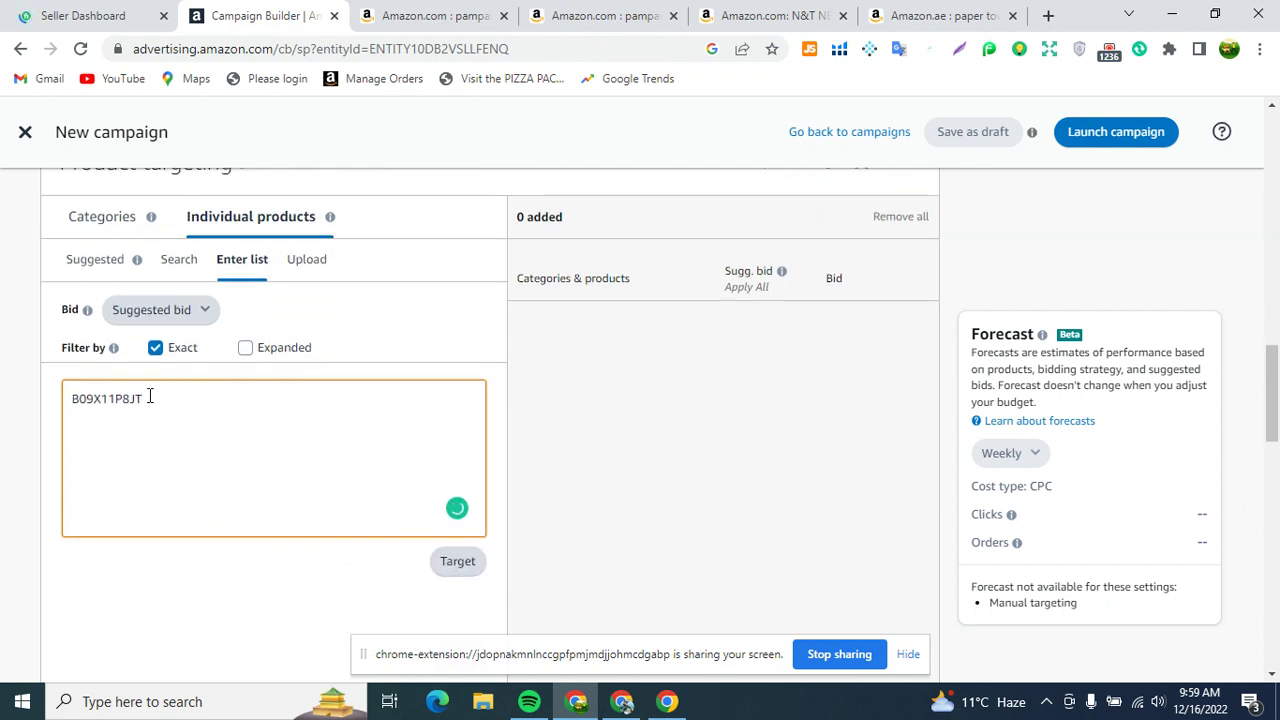
{"action": "left_click", "coordinate": [457, 562]}
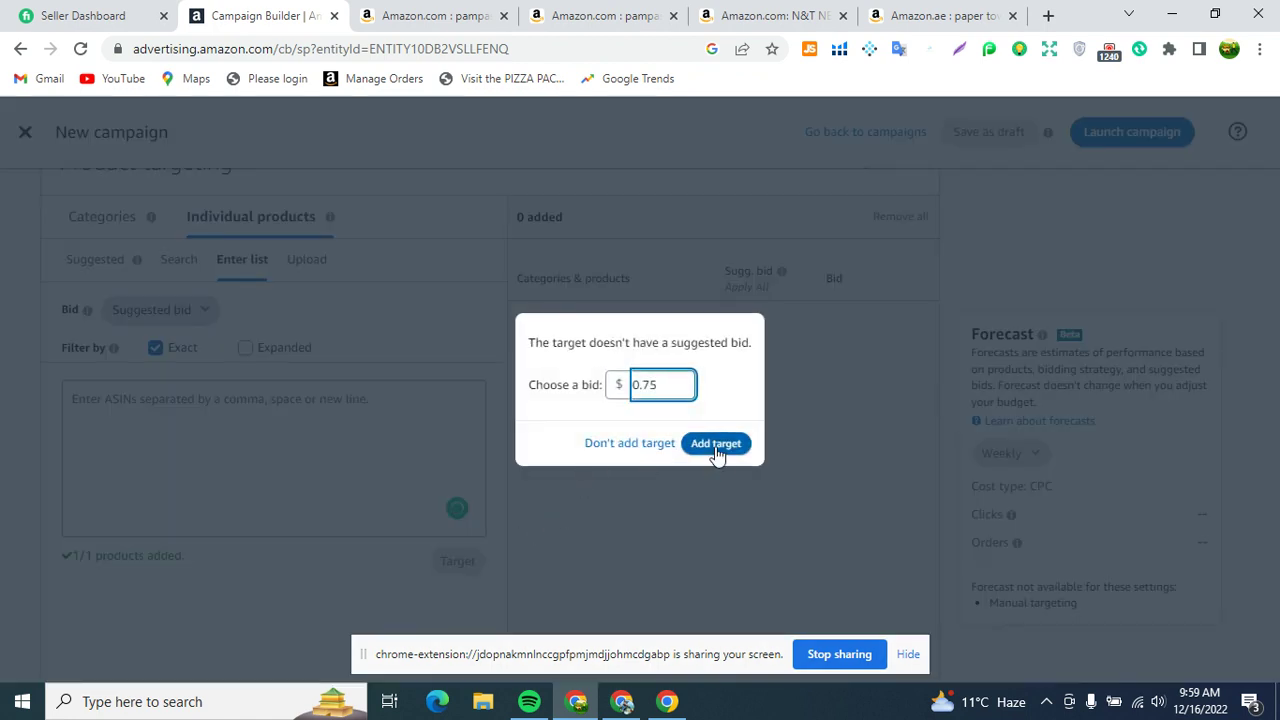
{"action": "left_click", "coordinate": [731, 447]}
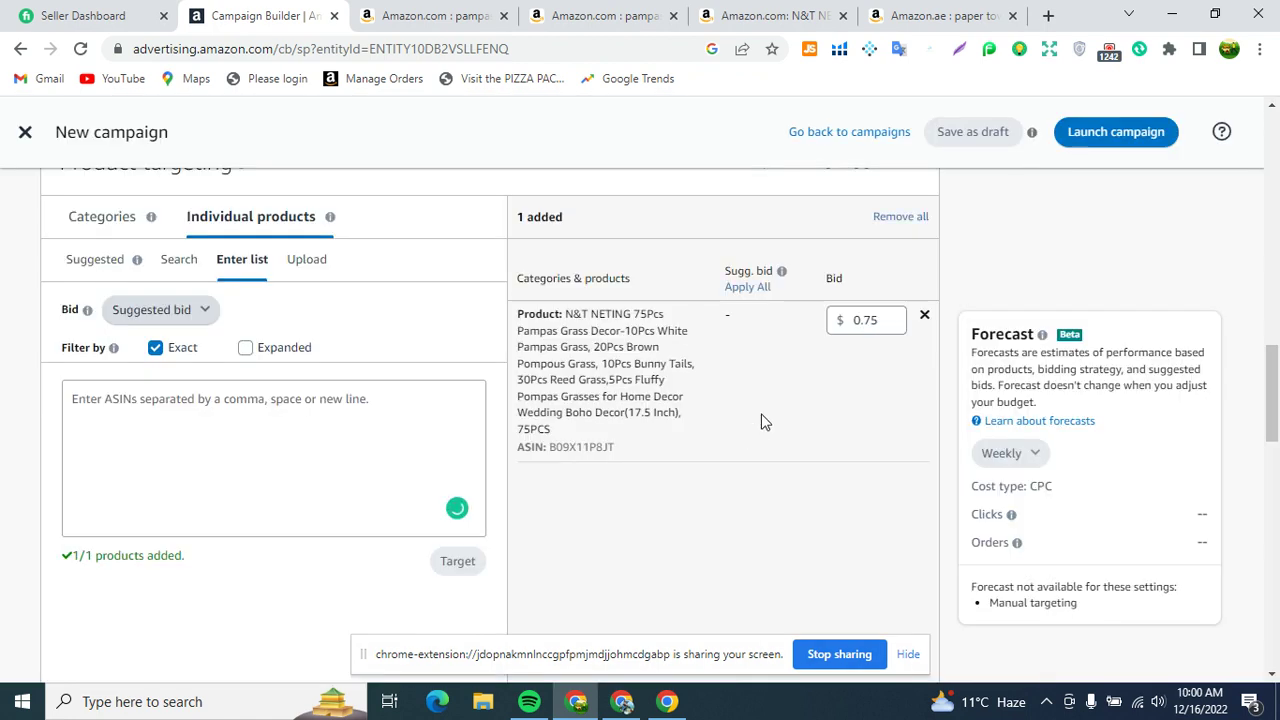
- Review the added product target, the campaign bidding strategy options and the campaign settings
{"action": "scroll", "coordinate": [680, 385], "scroll_direction": "down", "scroll_amount": 5}
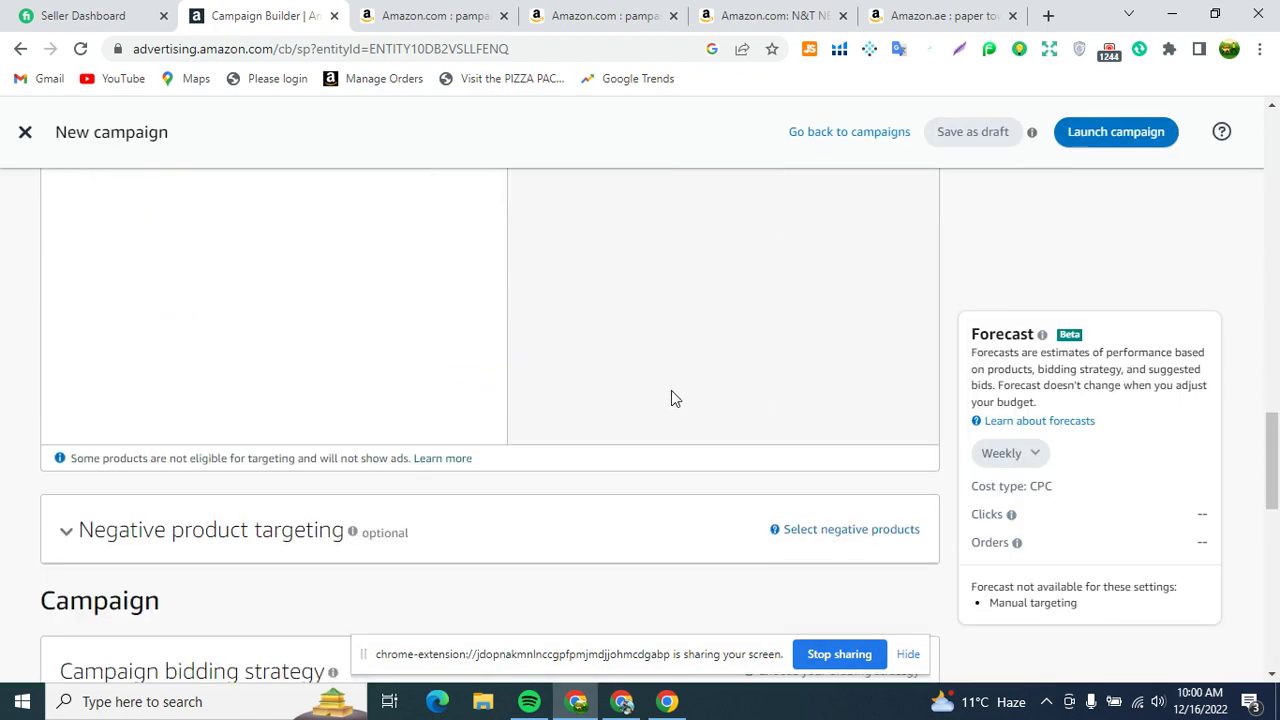
{"action": "scroll", "coordinate": [560, 375], "scroll_direction": "up", "scroll_amount": 2}
{"action": "scroll", "coordinate": [409, 358], "scroll_direction": "down", "scroll_amount": 5}
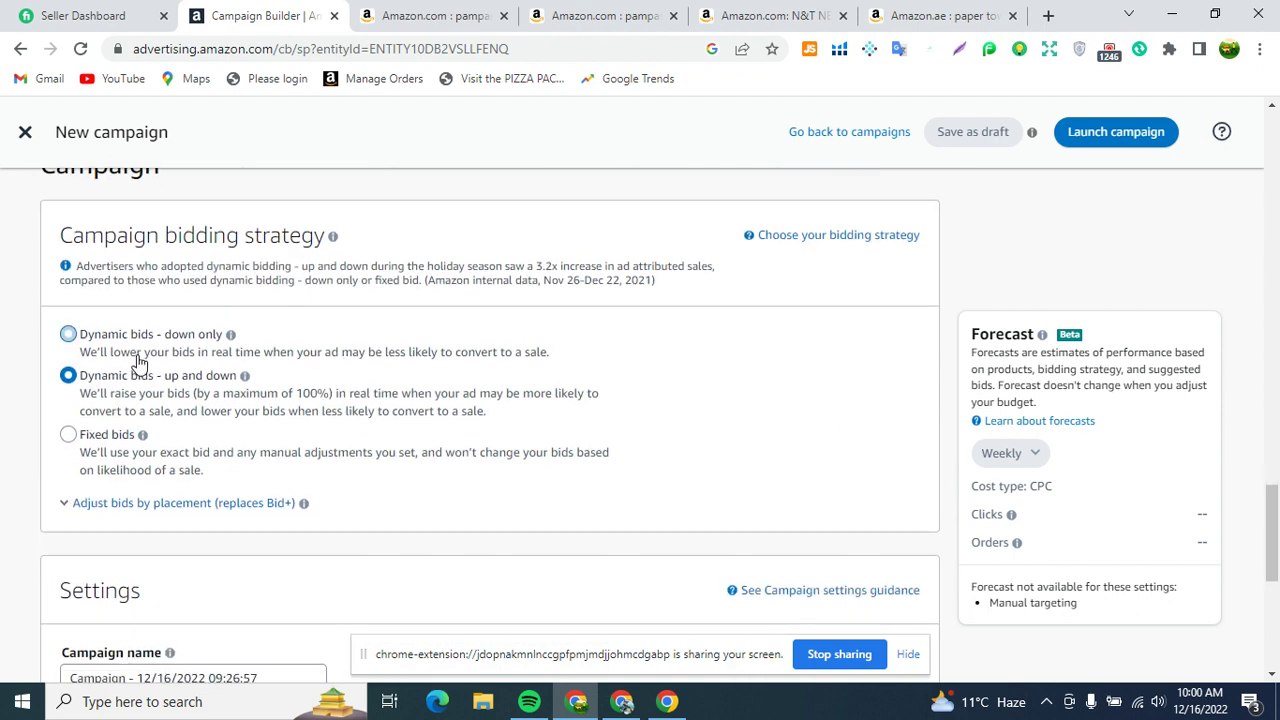
{"action": "scroll", "coordinate": [300, 360], "scroll_direction": "up", "scroll_amount": 9}
{"action": "left_click", "coordinate": [228, 402]}
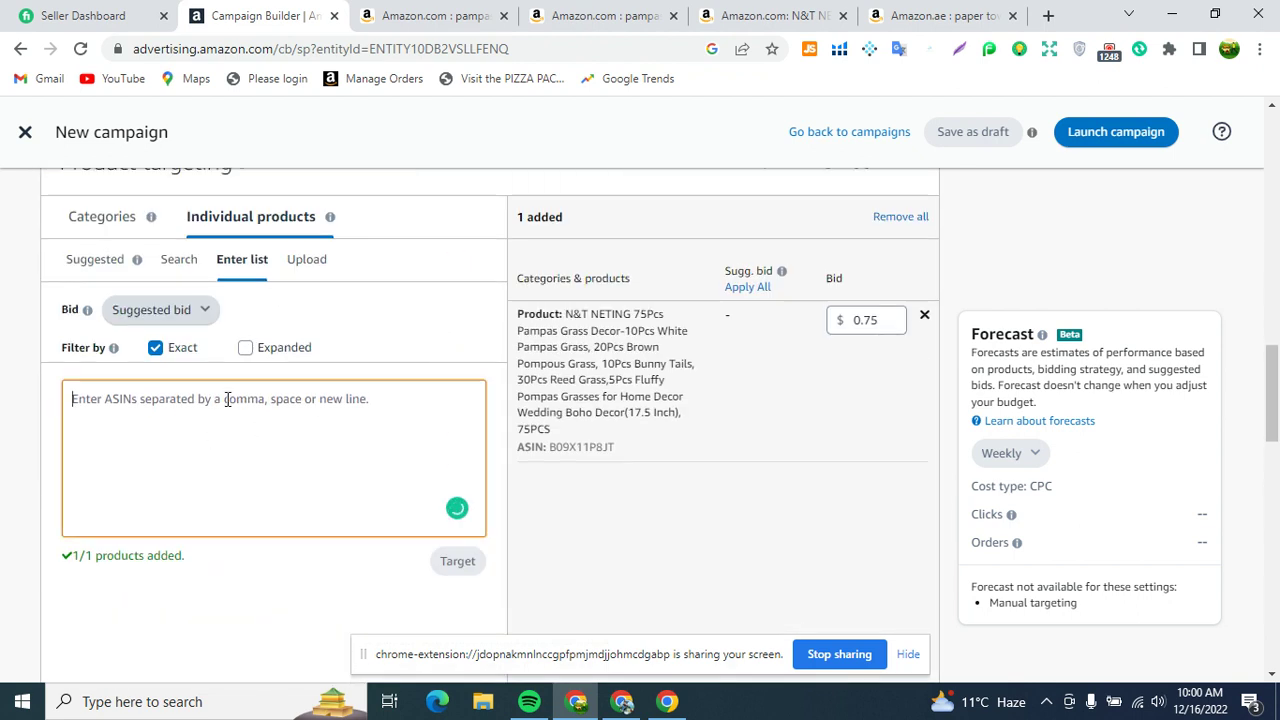
{"action": "scroll", "coordinate": [843, 414], "scroll_direction": "down", "scroll_amount": 3}
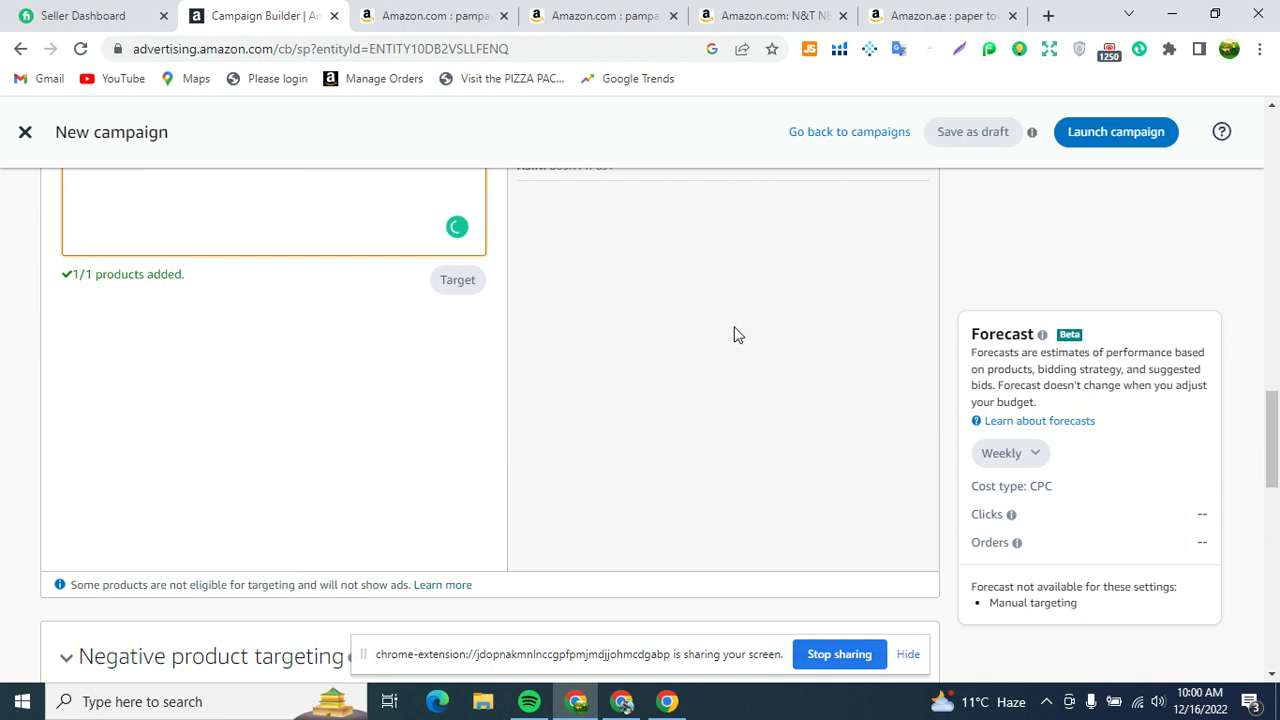
{"action": "scroll", "coordinate": [680, 330], "scroll_direction": "down", "scroll_amount": 4}
{"action": "scroll", "coordinate": [285, 390], "scroll_direction": "down", "scroll_amount": 1}
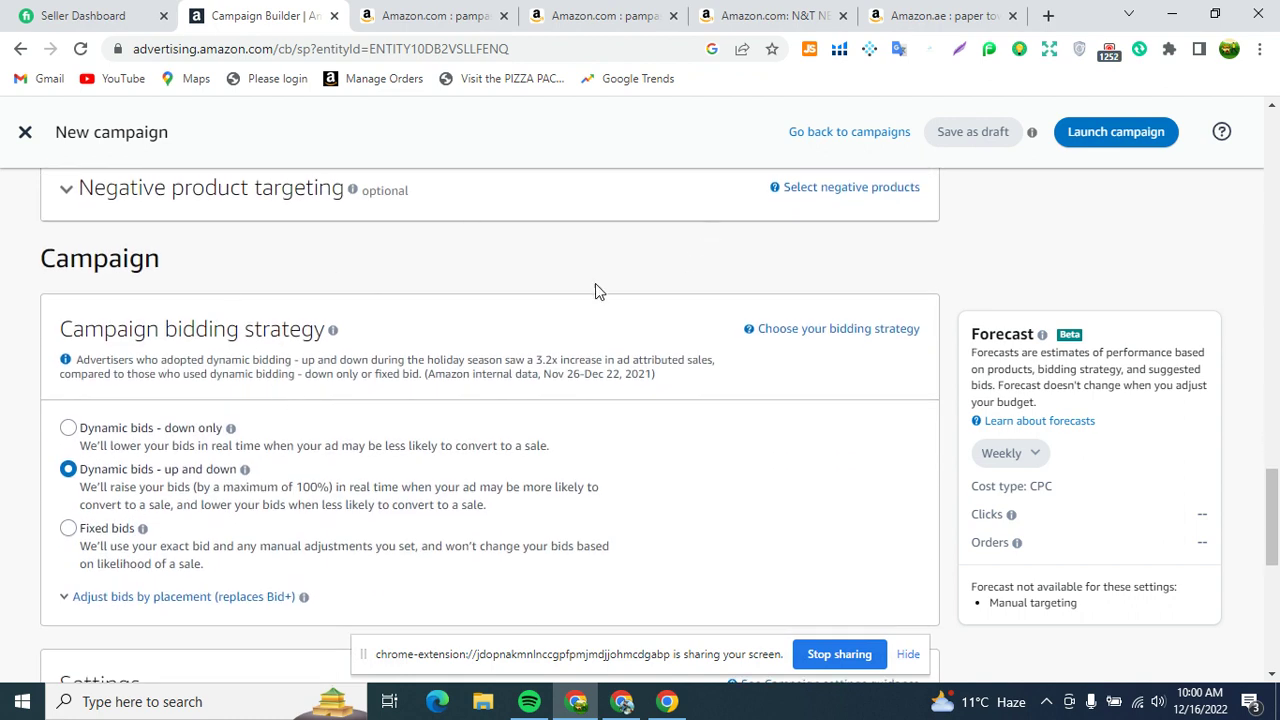
{"action": "scroll", "coordinate": [257, 334], "scroll_direction": "down", "scroll_amount": 2}
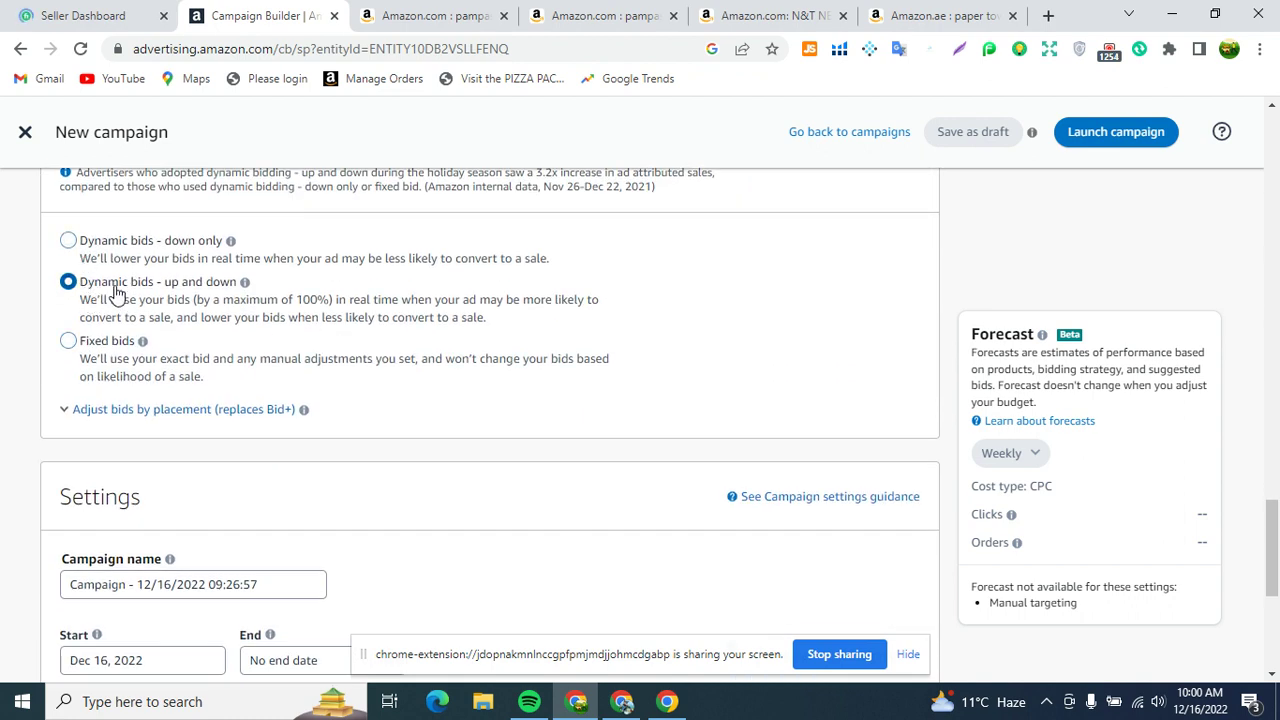
{"action": "scroll", "coordinate": [168, 305], "scroll_direction": "down", "scroll_amount": 1}
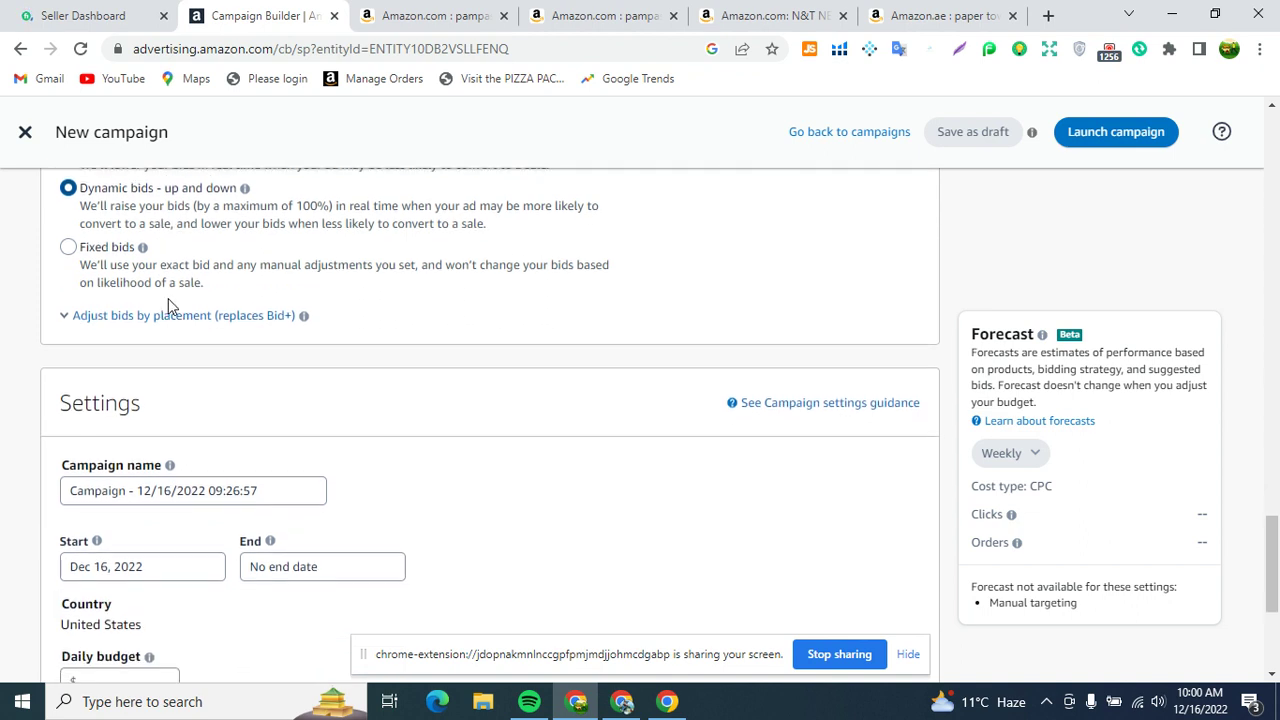
{"action": "scroll", "coordinate": [190, 360], "scroll_direction": "up", "scroll_amount": 1}
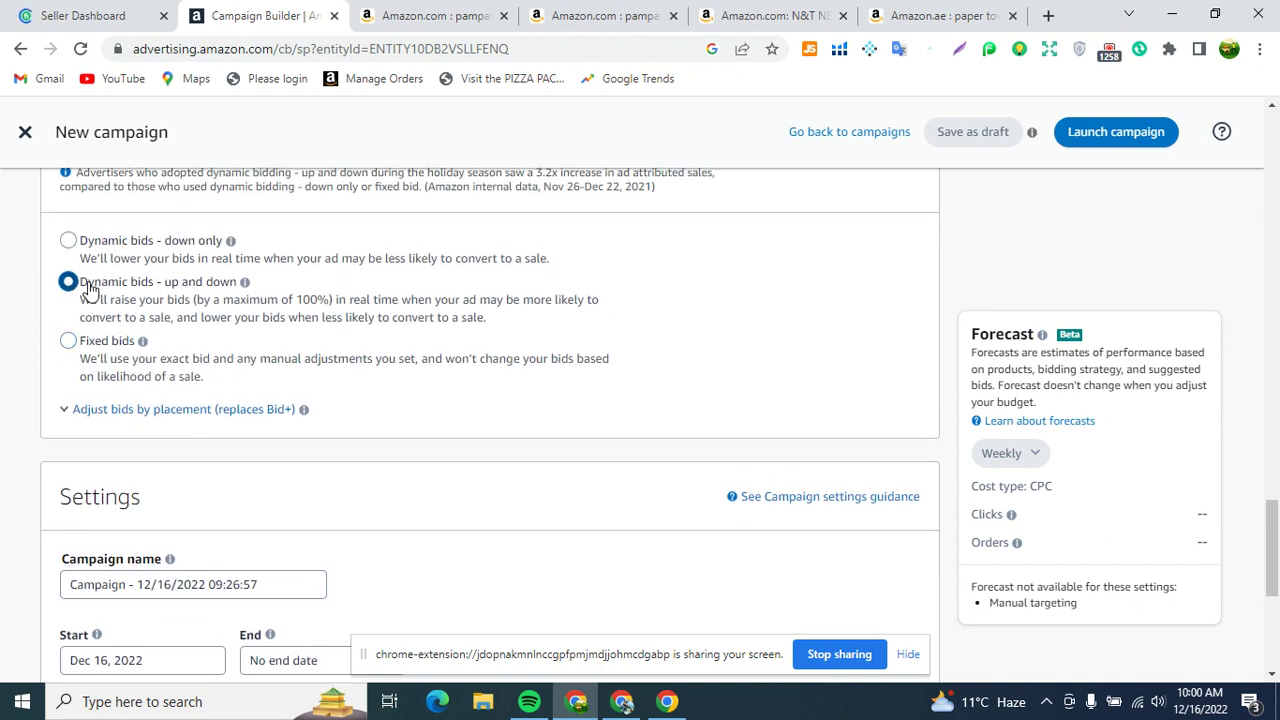
{"action": "left_click_drag", "start_coordinate": [86, 286], "coordinate": [215, 288]}
{"action": "left_click", "coordinate": [200, 298]}
{"action": "scroll", "coordinate": [178, 316], "scroll_direction": "down", "scroll_amount": 2}
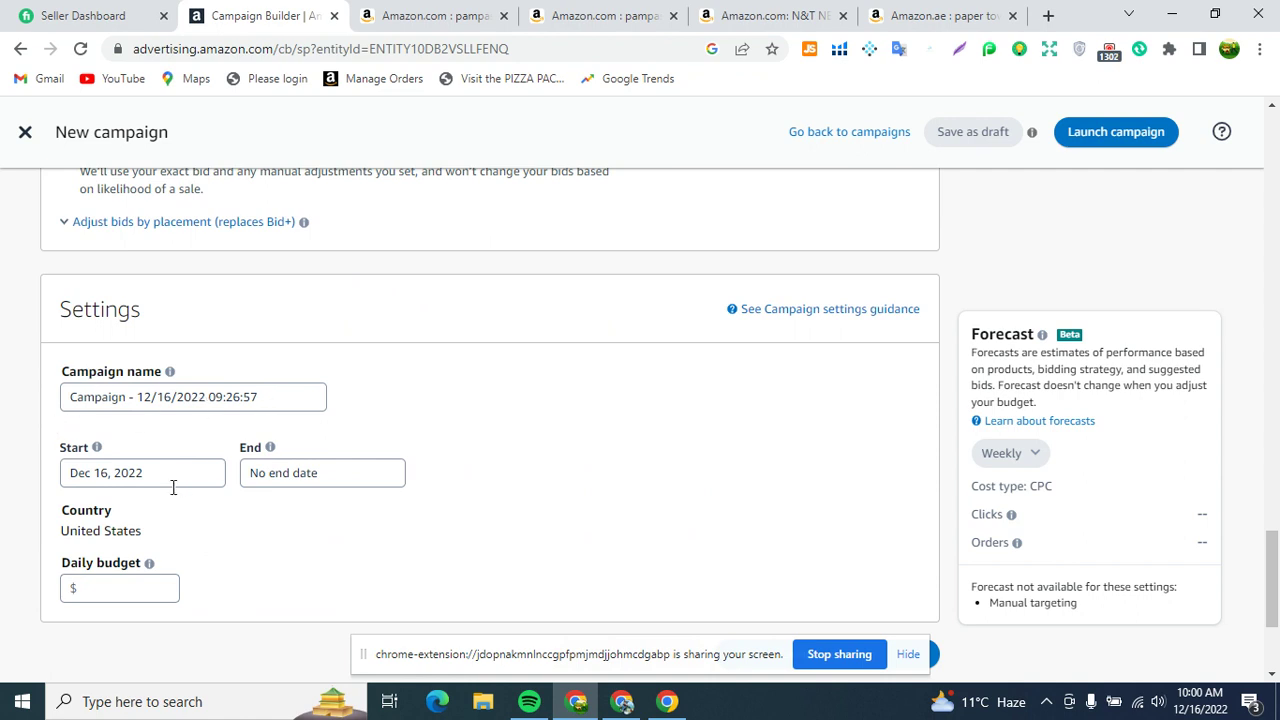
{"action": "scroll", "coordinate": [450, 480], "scroll_direction": "down", "scroll_amount": 3}
{"action": "scroll", "coordinate": [630, 422], "scroll_direction": "up", "scroll_amount": 5}
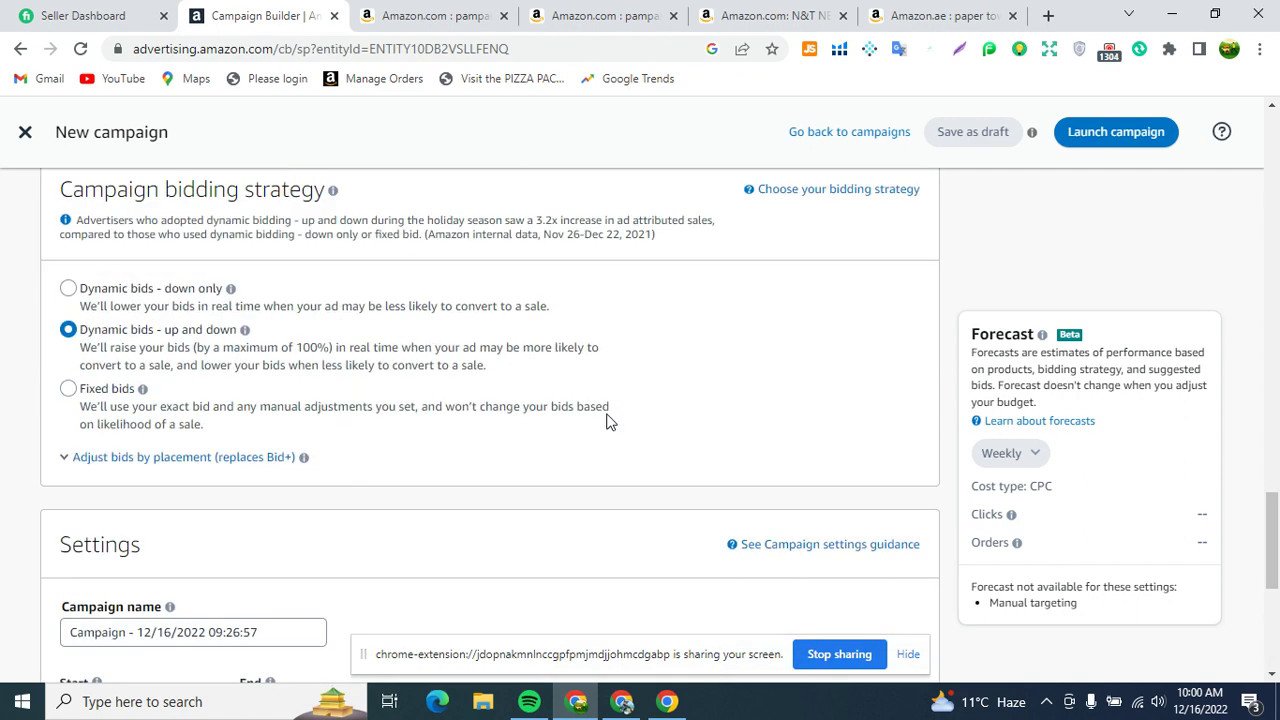
- Name the ad group "Paper Plates Keyword Targeting"
{"action": "scroll", "coordinate": [608, 412], "scroll_direction": "up", "scroll_amount": 15}
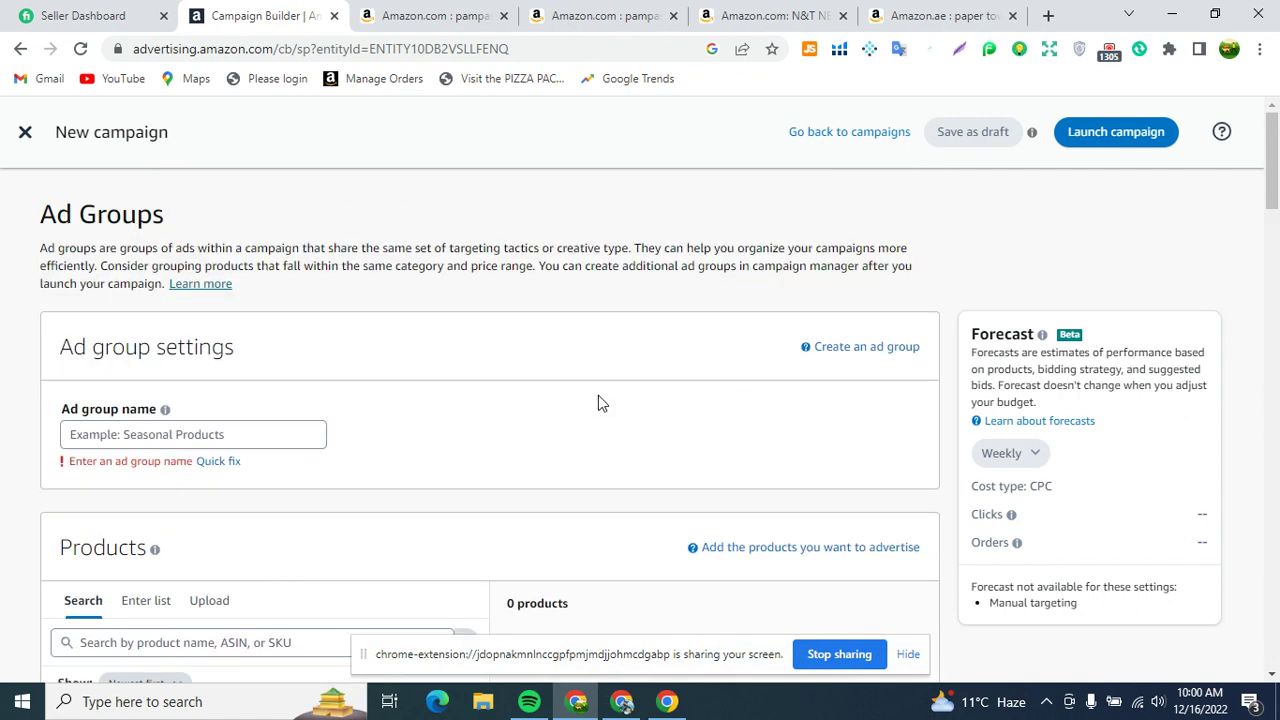
{"action": "left_click", "coordinate": [235, 435]}
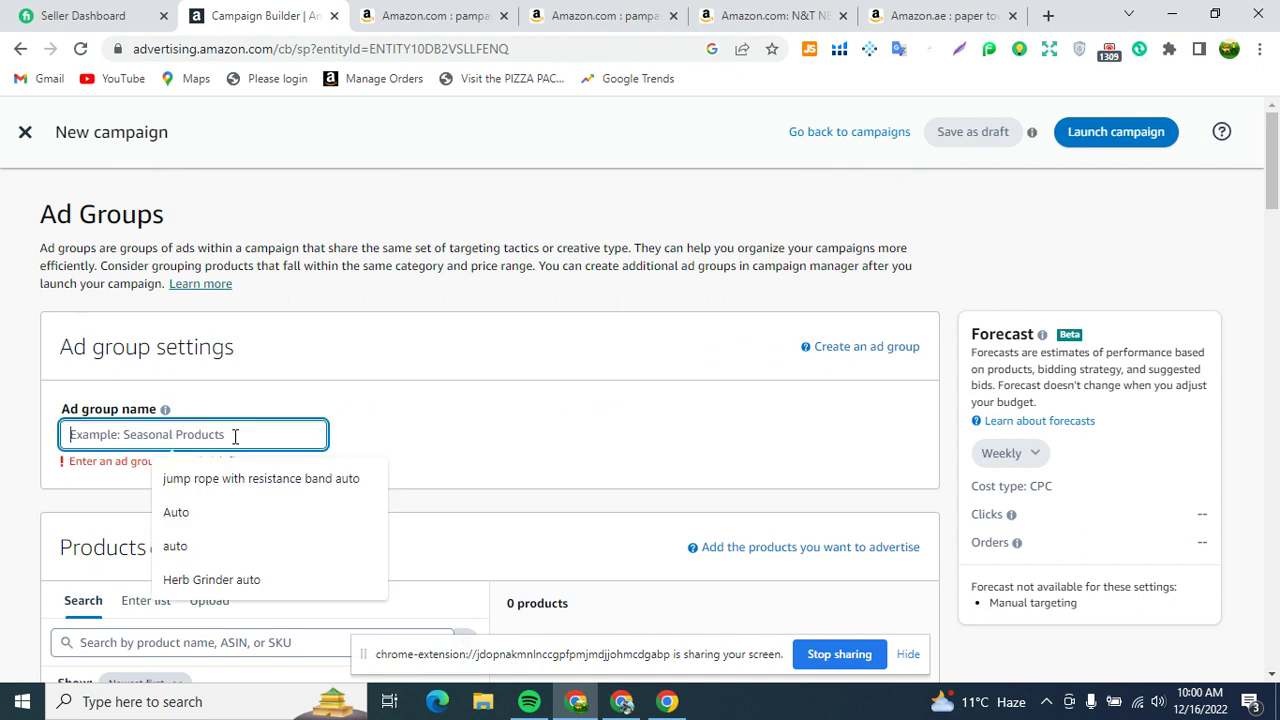
{"action": "scroll", "coordinate": [235, 435], "scroll_direction": "down", "scroll_amount": 2}
{"action": "scroll", "coordinate": [236, 434], "scroll_direction": "up", "scroll_amount": 1}
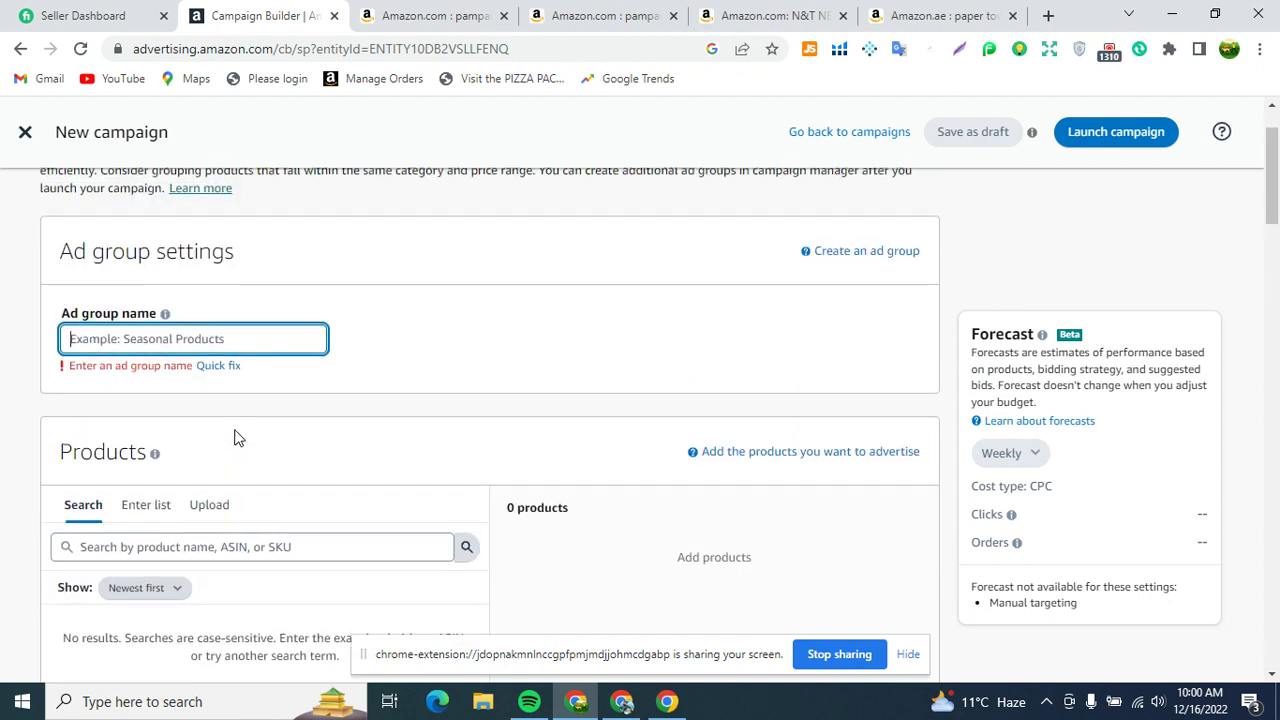
{"action": "left_click", "coordinate": [176, 341]}
{"action": "type", "text": "P"}
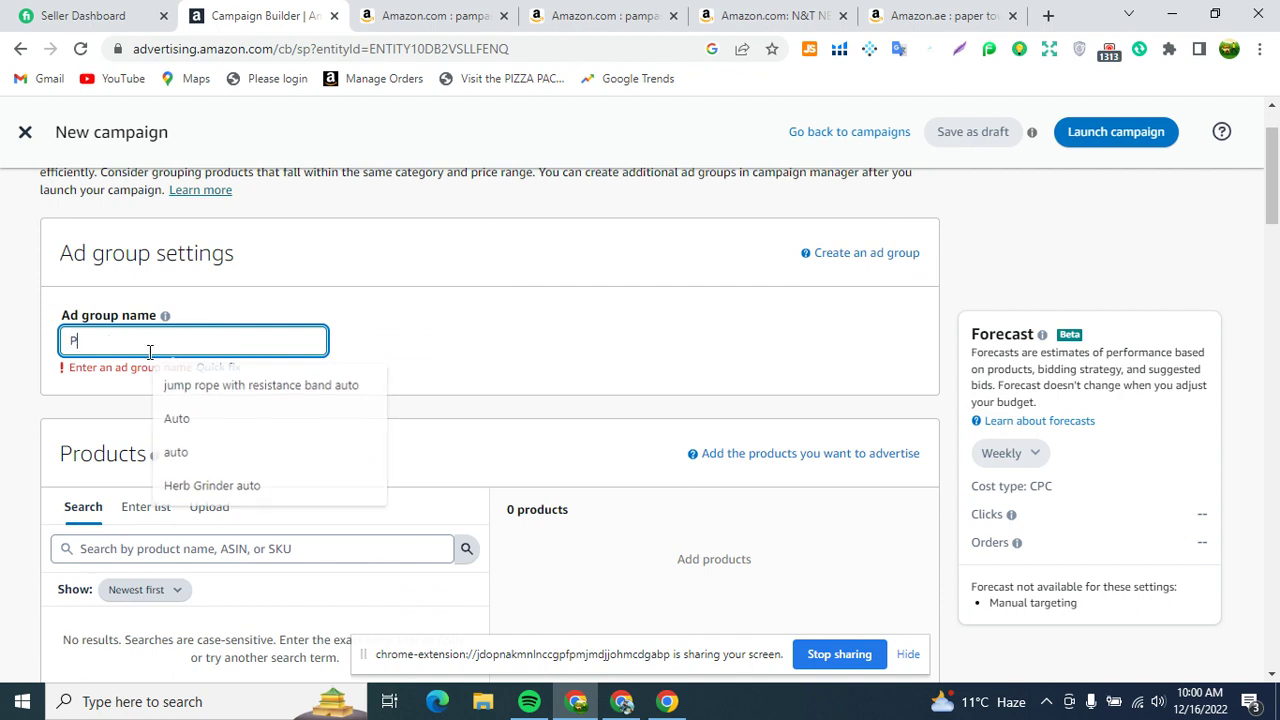
{"action": "type", "text": "aper Plates Key"}
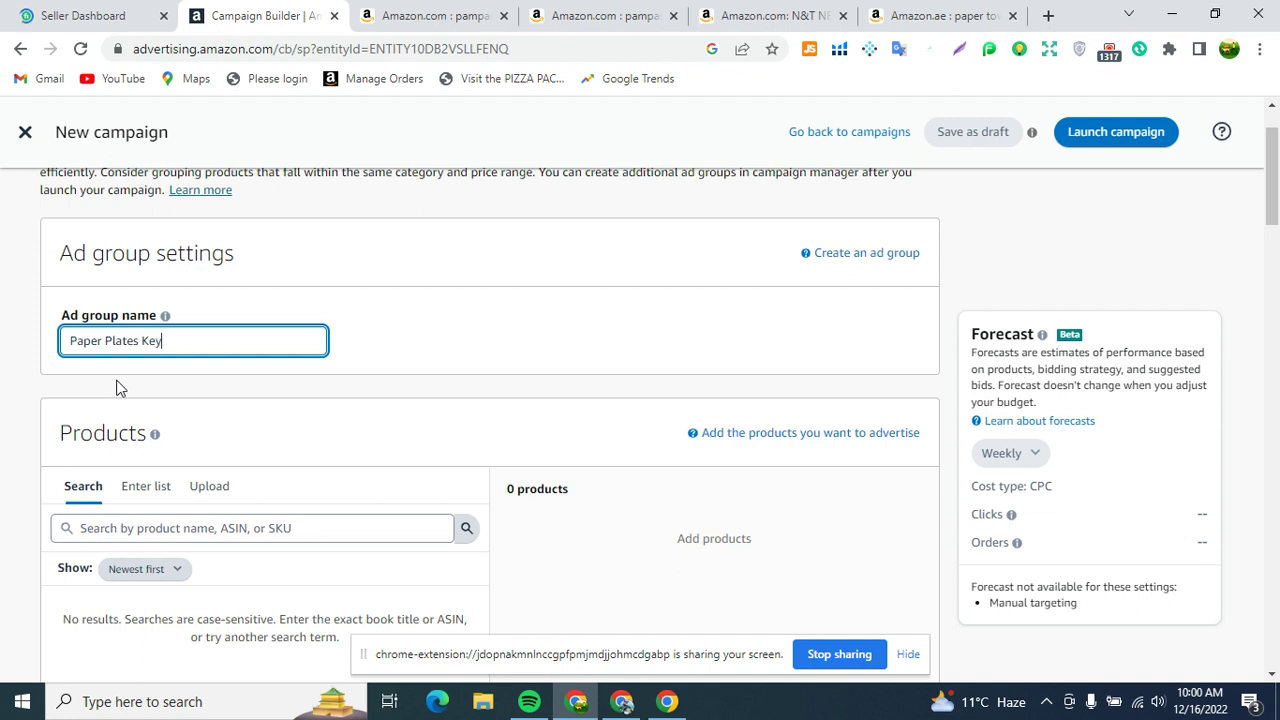
{"action": "type", "text": "word T"}
{"action": "type", "text": "getting"}
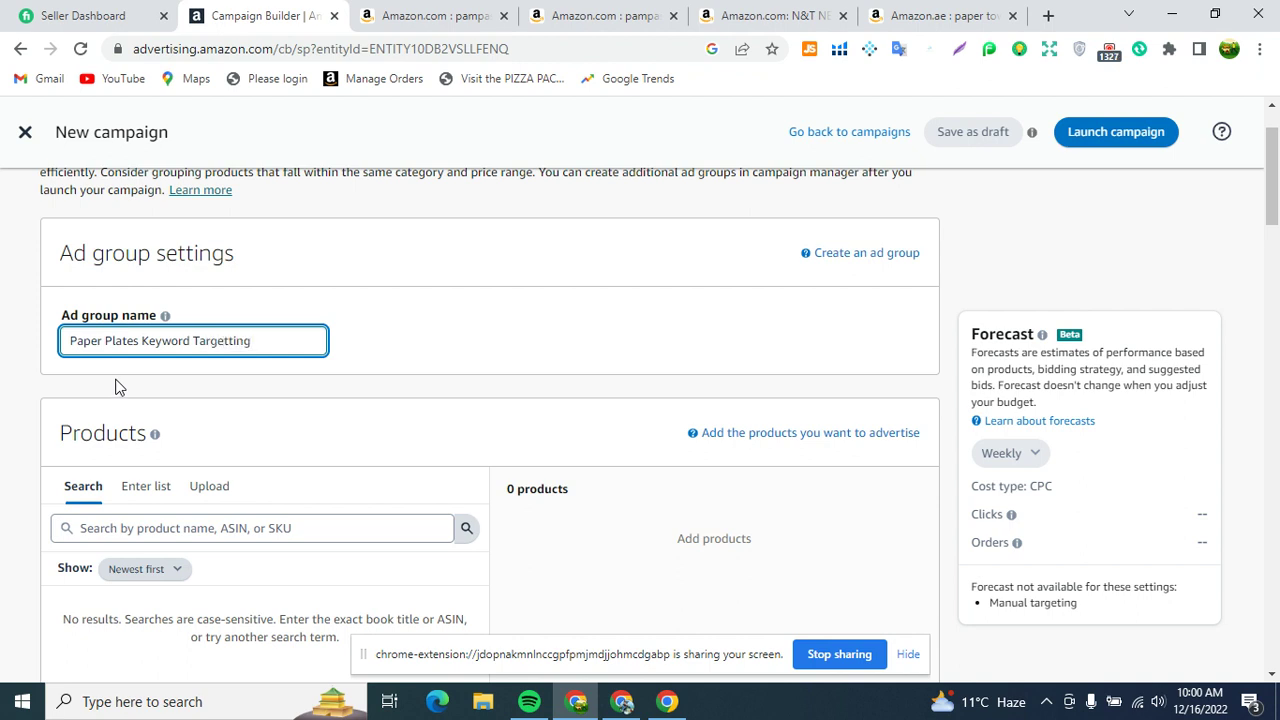
{"action": "key", "text": "BackSpace"}
{"action": "key", "text": "BackSpace"}
{"action": "key", "text": "BackSpace"}
{"action": "key", "text": "BackSpace"}
{"action": "type", "text": "ing"}
{"action": "left_click", "coordinate": [234, 382]}
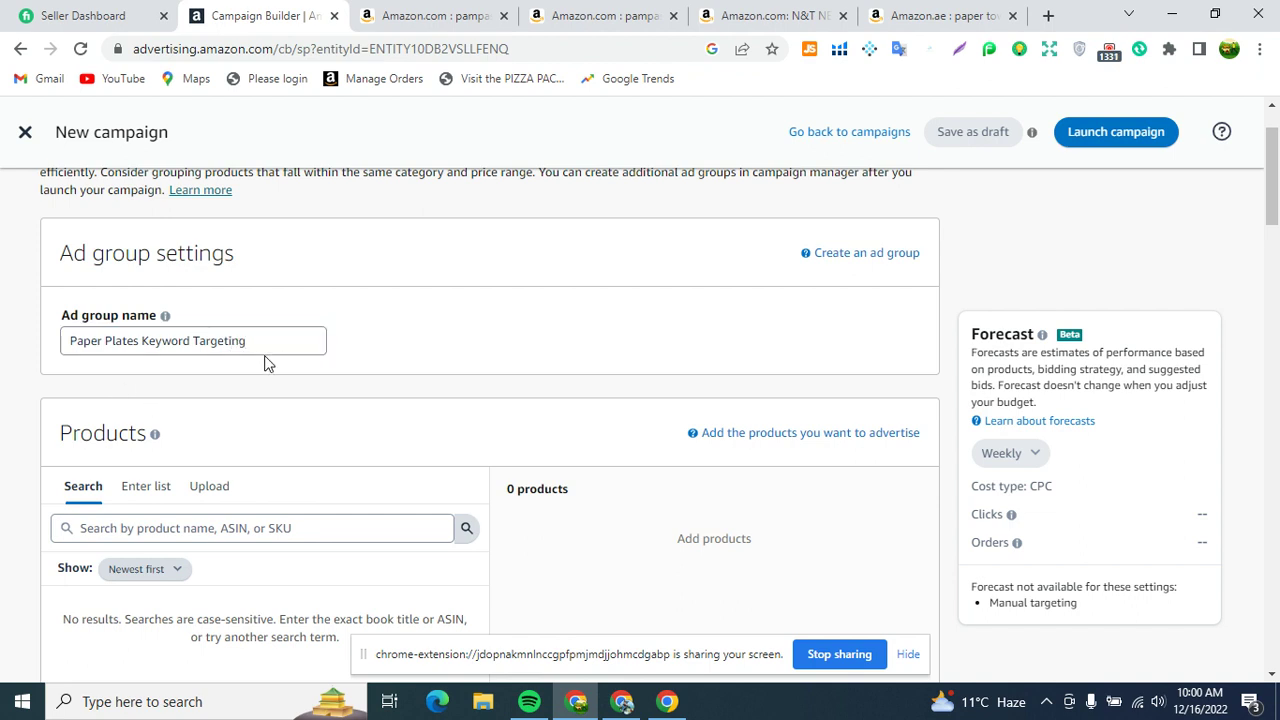
- Copy the full ad group name from the ad group settings
{"action": "left_click", "coordinate": [266, 340]}
{"action": "scroll", "coordinate": [289, 343], "scroll_direction": "down", "scroll_amount": 3}
{"action": "scroll", "coordinate": [260, 335], "scroll_direction": "up", "scroll_amount": 3}
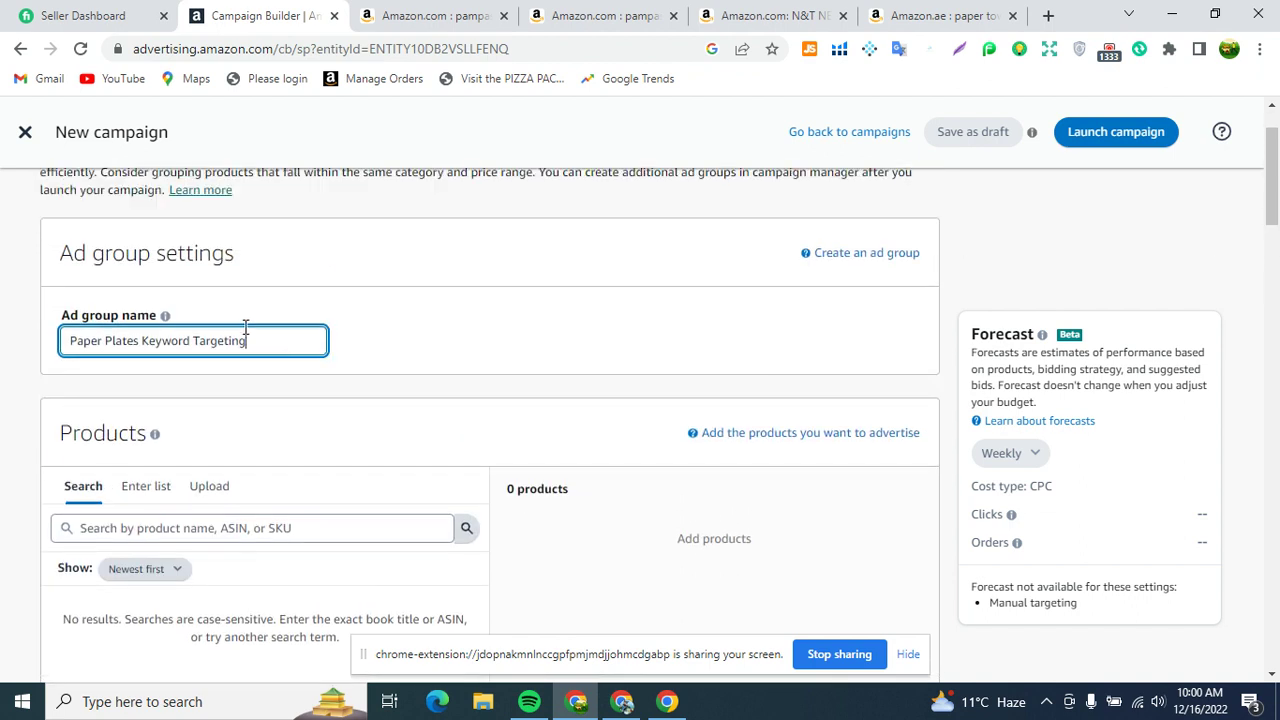
{"action": "left_click_drag", "start_coordinate": [245, 338], "coordinate": [68, 340]}
{"action": "right_click", "coordinate": [117, 341]}
{"action": "left_click", "coordinate": [168, 395]}
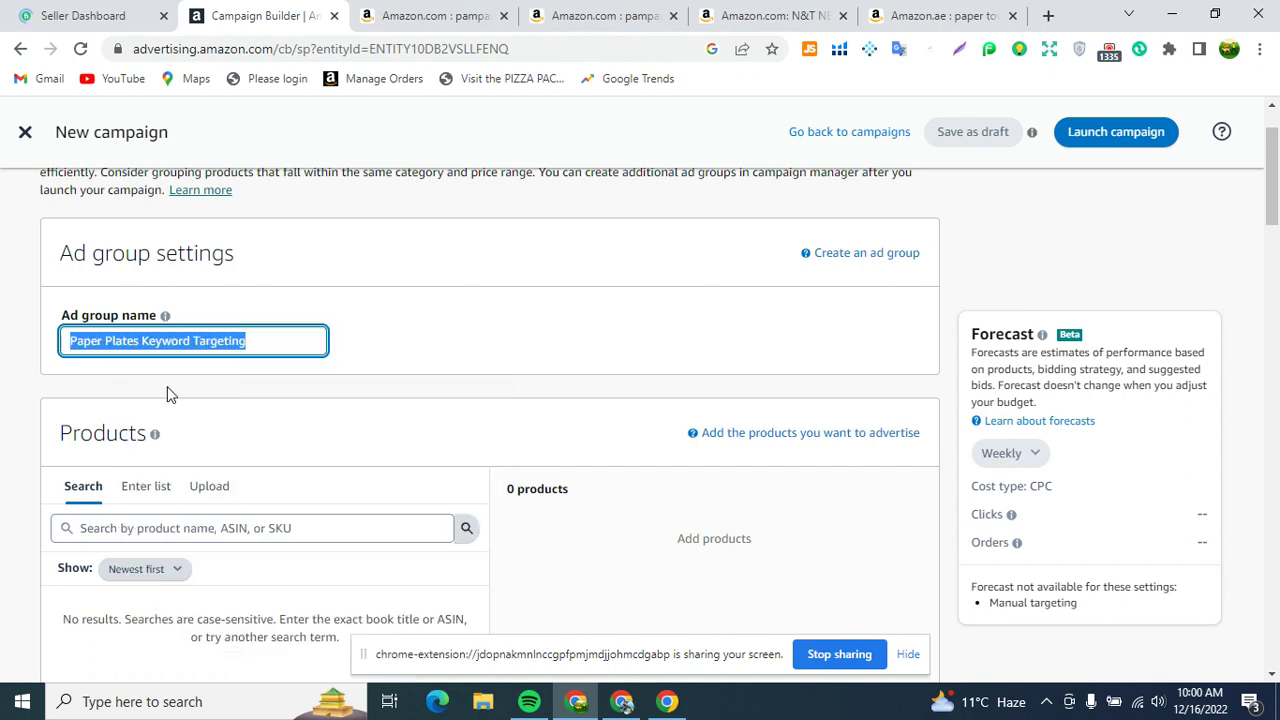
- Replace the default campaign name with the copied text "Paper Plates Keyword Targeting"
{"action": "scroll", "coordinate": [388, 414], "scroll_direction": "down", "scroll_amount": 20}
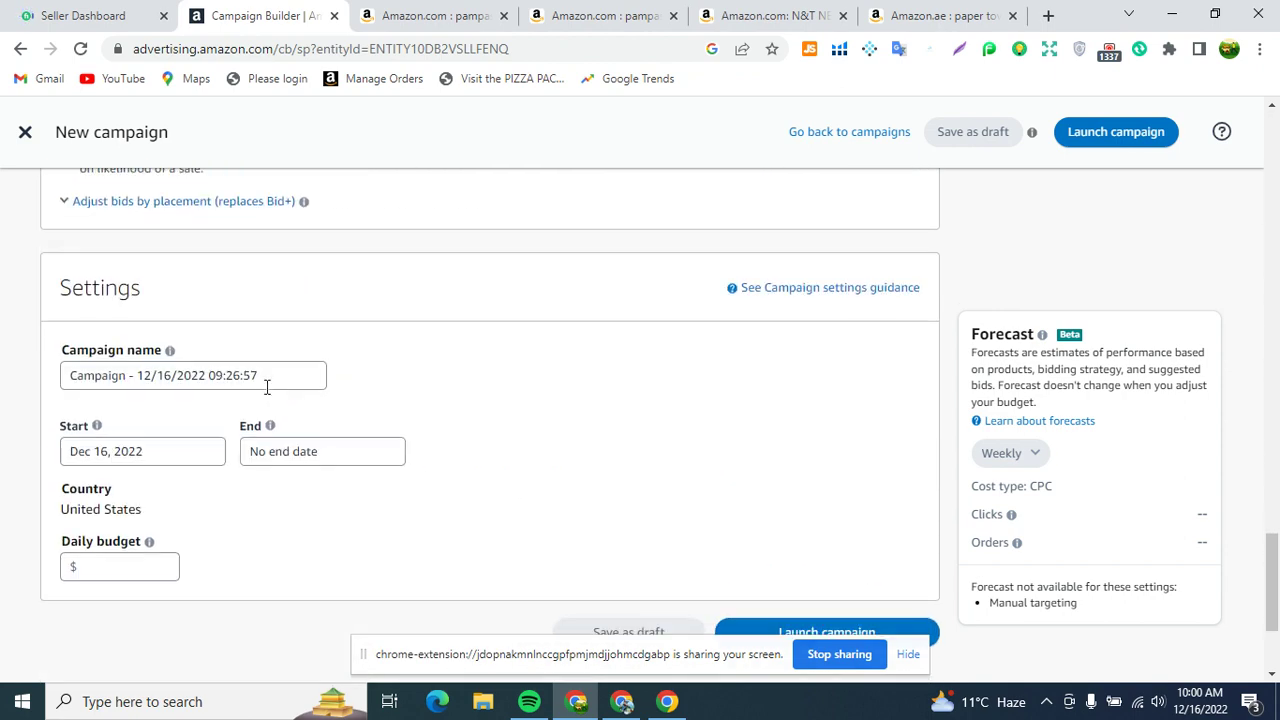
{"action": "scroll", "coordinate": [258, 380], "scroll_direction": "down", "scroll_amount": 2}
{"action": "scroll", "coordinate": [262, 460], "scroll_direction": "up", "scroll_amount": 4}
{"action": "left_click_drag", "start_coordinate": [262, 540], "coordinate": [42, 540]}
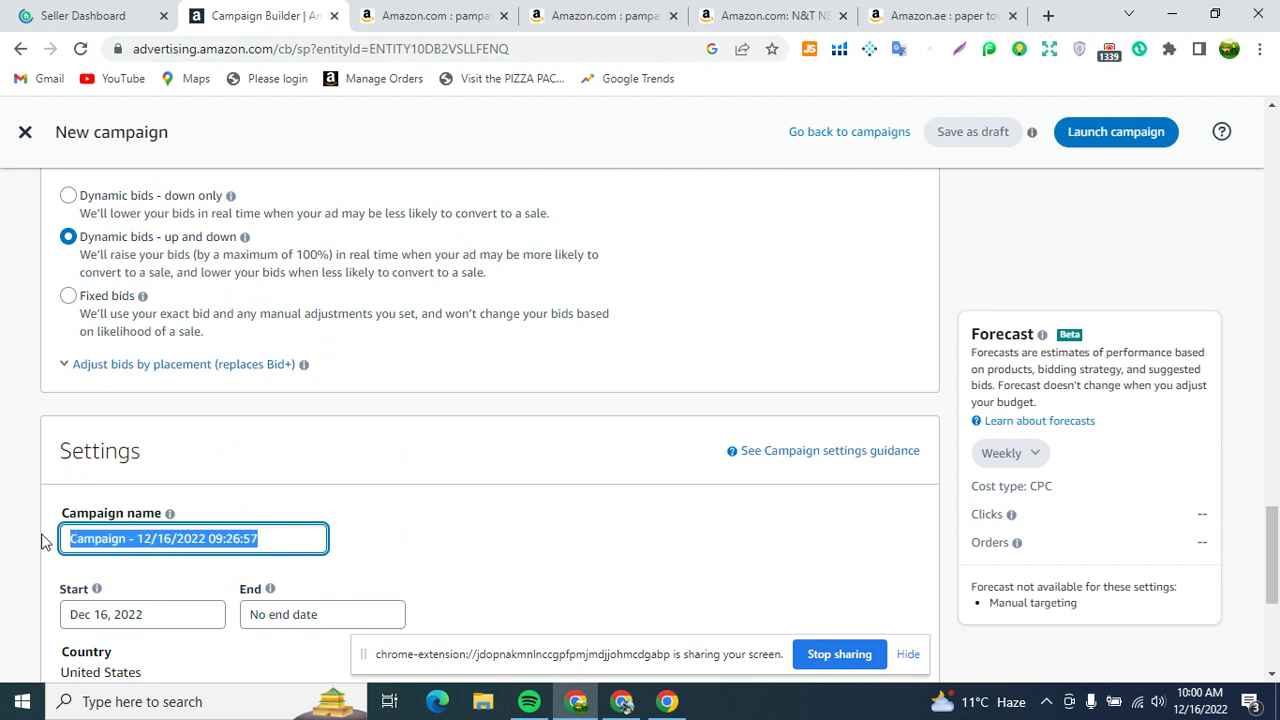
{"action": "right_click", "coordinate": [72, 540]}
{"action": "left_click", "coordinate": [150, 262]}
{"action": "scroll", "coordinate": [181, 500], "scroll_direction": "down", "scroll_amount": 1}
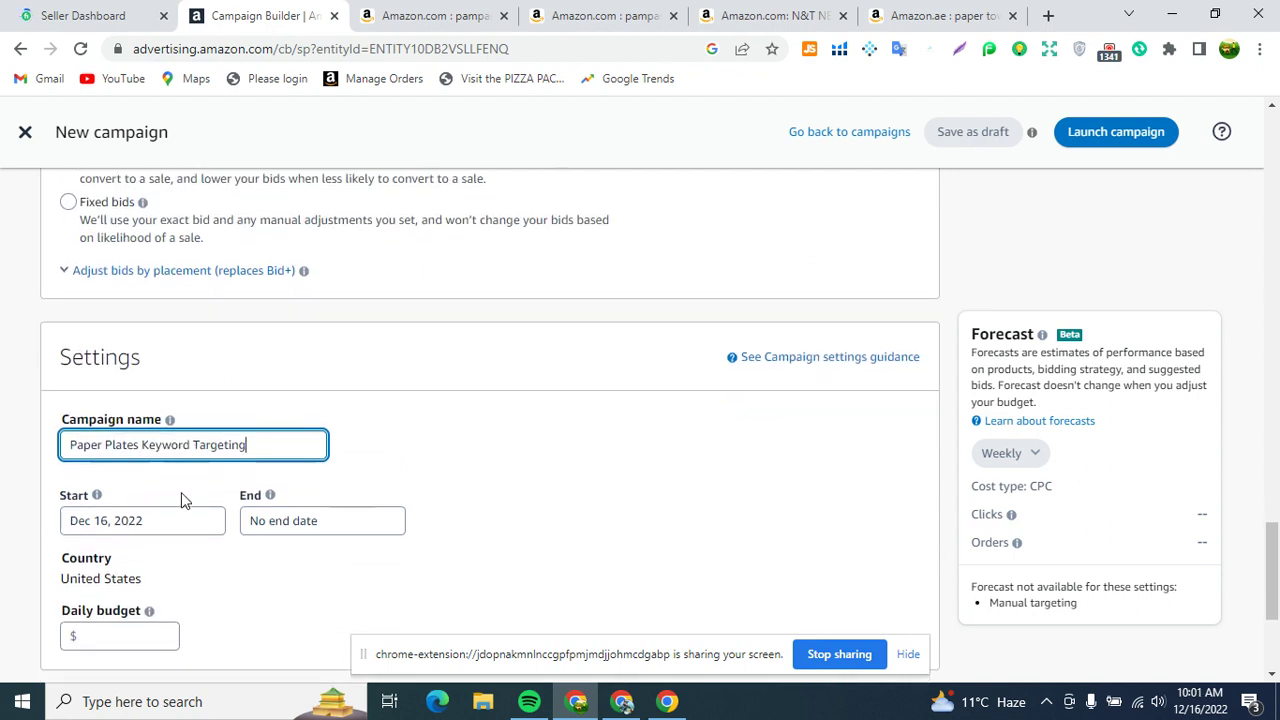
- Change the ending of the campaign name so it reads "Paper Plates product targeting"
{"action": "scroll", "coordinate": [255, 415], "scroll_direction": "up", "scroll_amount": 3}
{"action": "scroll", "coordinate": [310, 370], "scroll_direction": "down", "scroll_amount": 4}
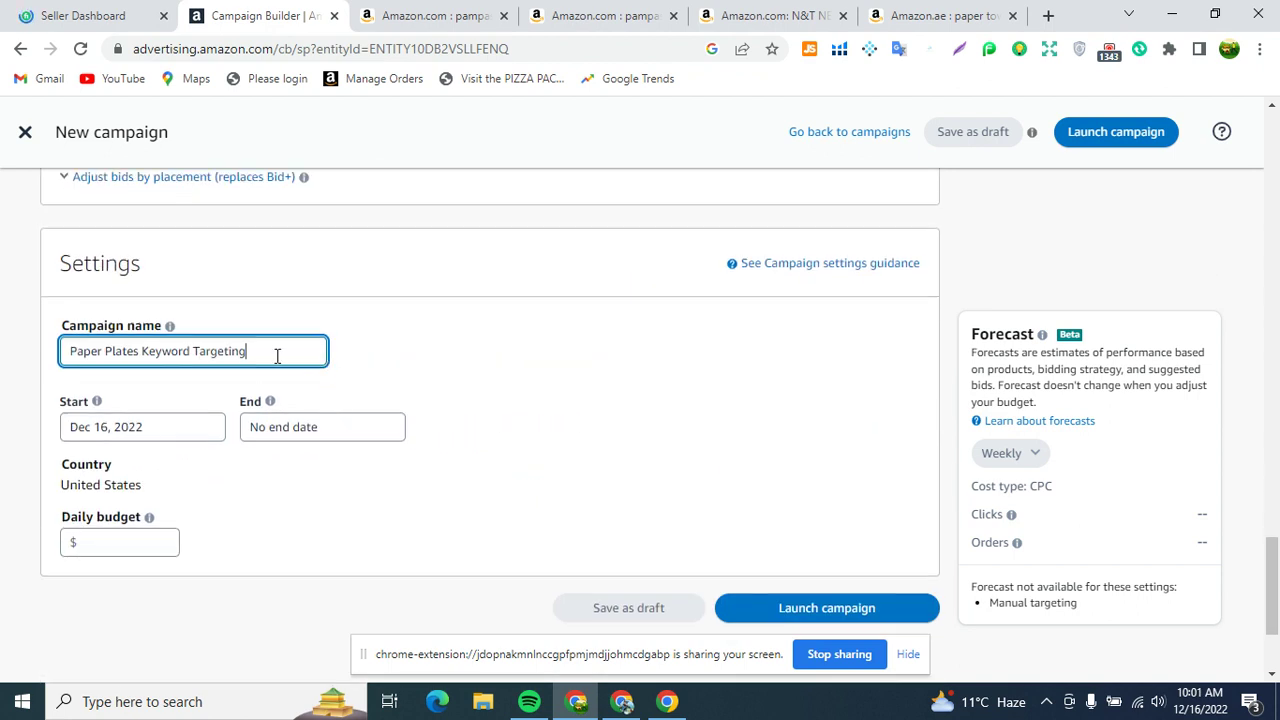
{"action": "left_click_drag", "start_coordinate": [277, 355], "coordinate": [143, 351]}
{"action": "key", "text": "BackSpace"}
{"action": "key", "text": "BackSpace"}
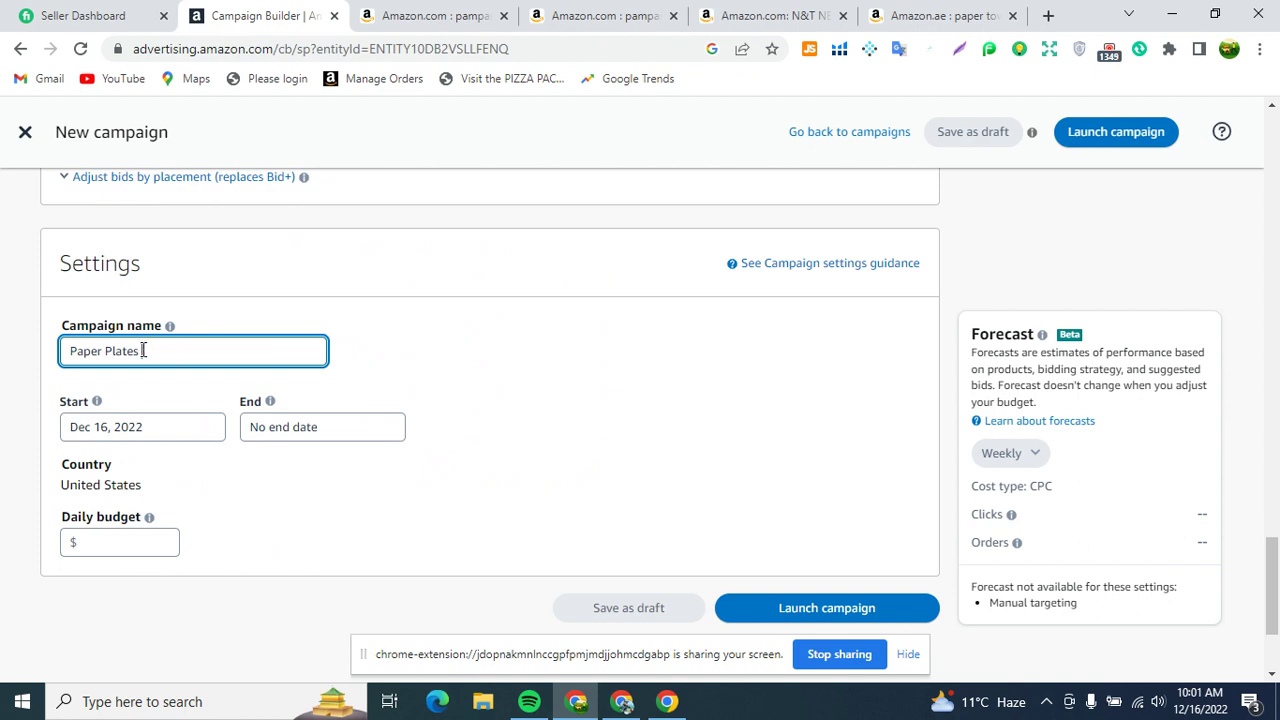
{"action": "type", "text": "product targeting"}
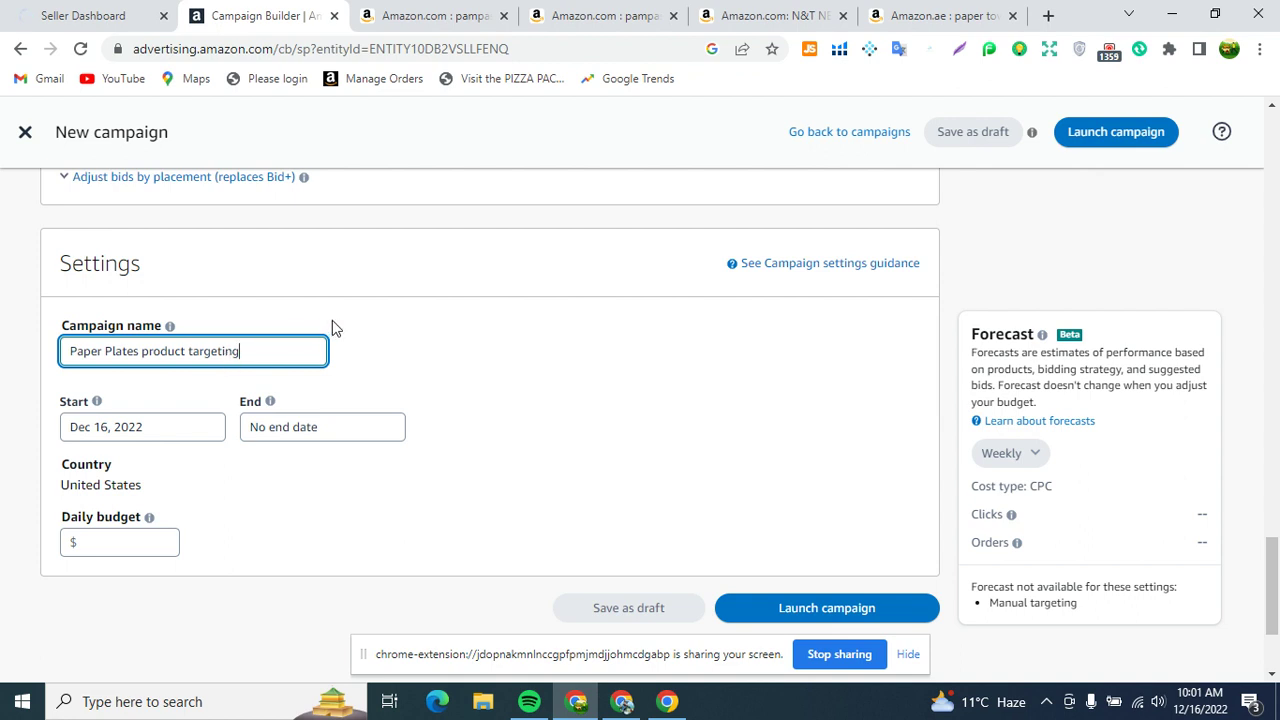
- Compare the campaign name with the ad group name and the targeting type selected for the campaign
{"action": "mouse_move", "coordinate": [250, 366]}
{"action": "left_mouse_down"}
{"action": "mouse_move", "coordinate": [88, 334]}
{"action": "mouse_move", "coordinate": [200, 375]}
{"action": "mouse_move", "coordinate": [259, 359]}
{"action": "left_mouse_up"}
{"action": "left_click", "coordinate": [70, 352]}
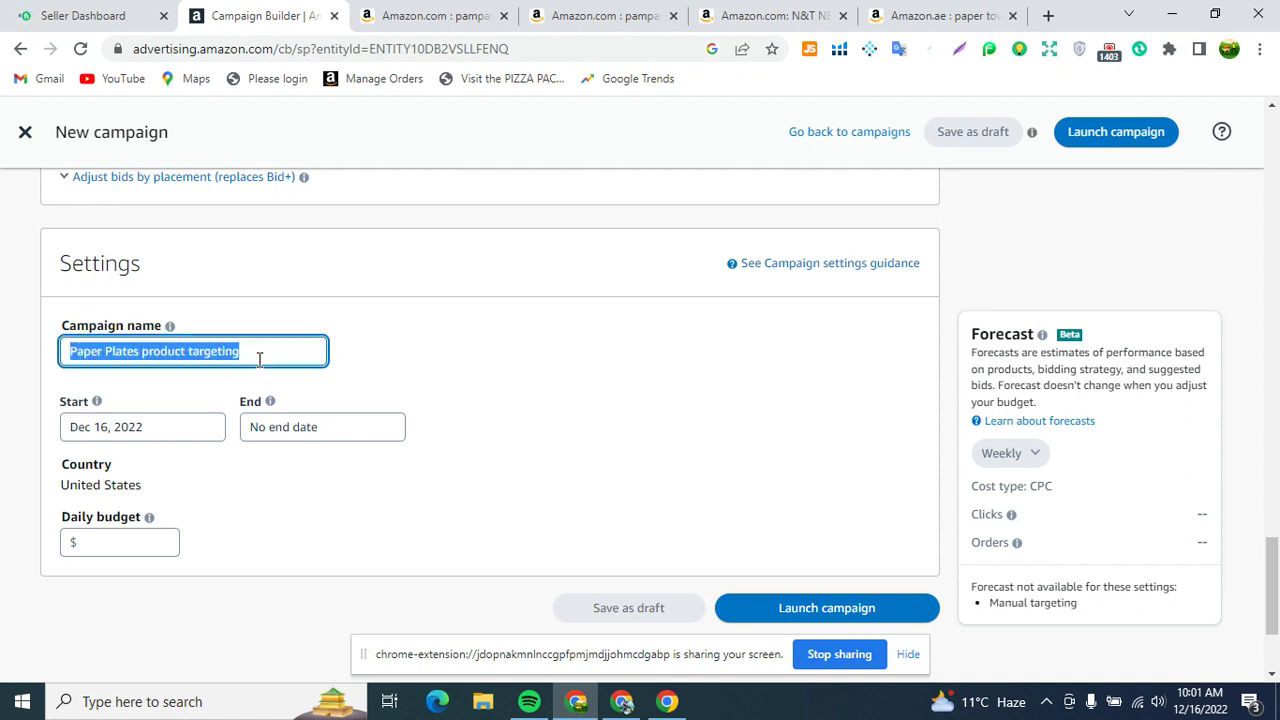
{"action": "scroll", "coordinate": [285, 325], "scroll_direction": "up", "scroll_amount": 10}
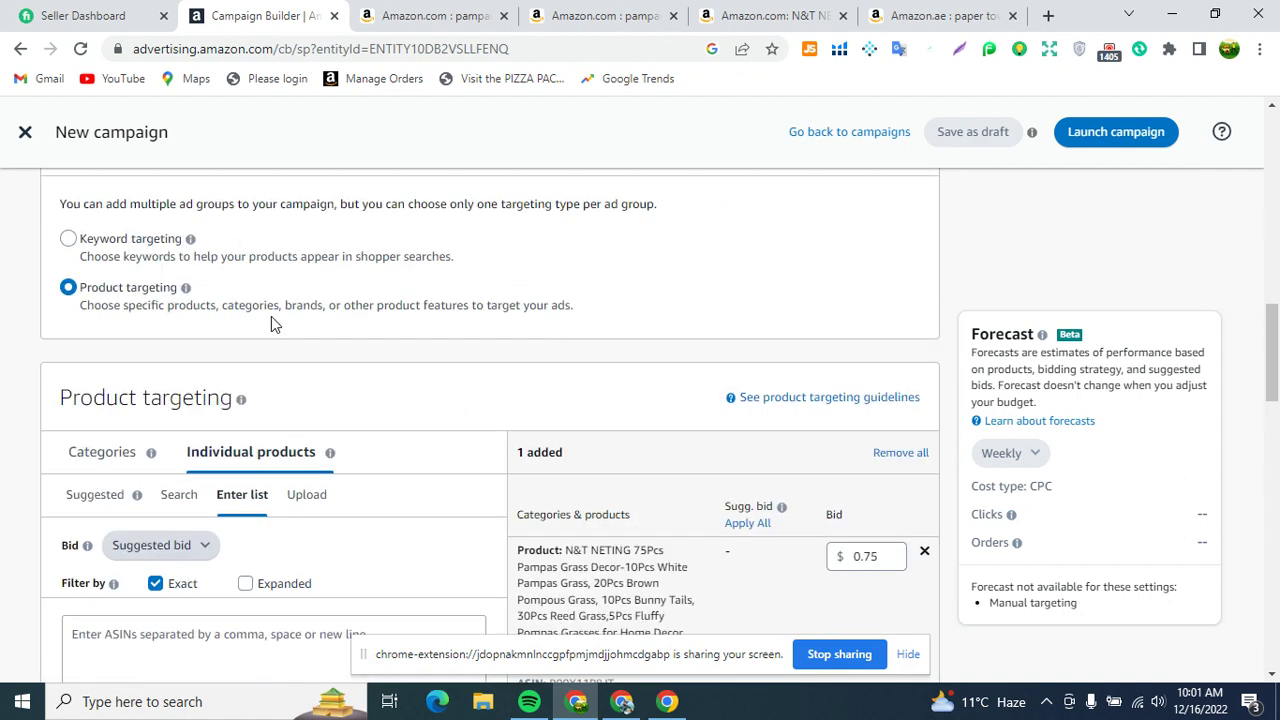
{"action": "scroll", "coordinate": [268, 320], "scroll_direction": "up", "scroll_amount": 15}
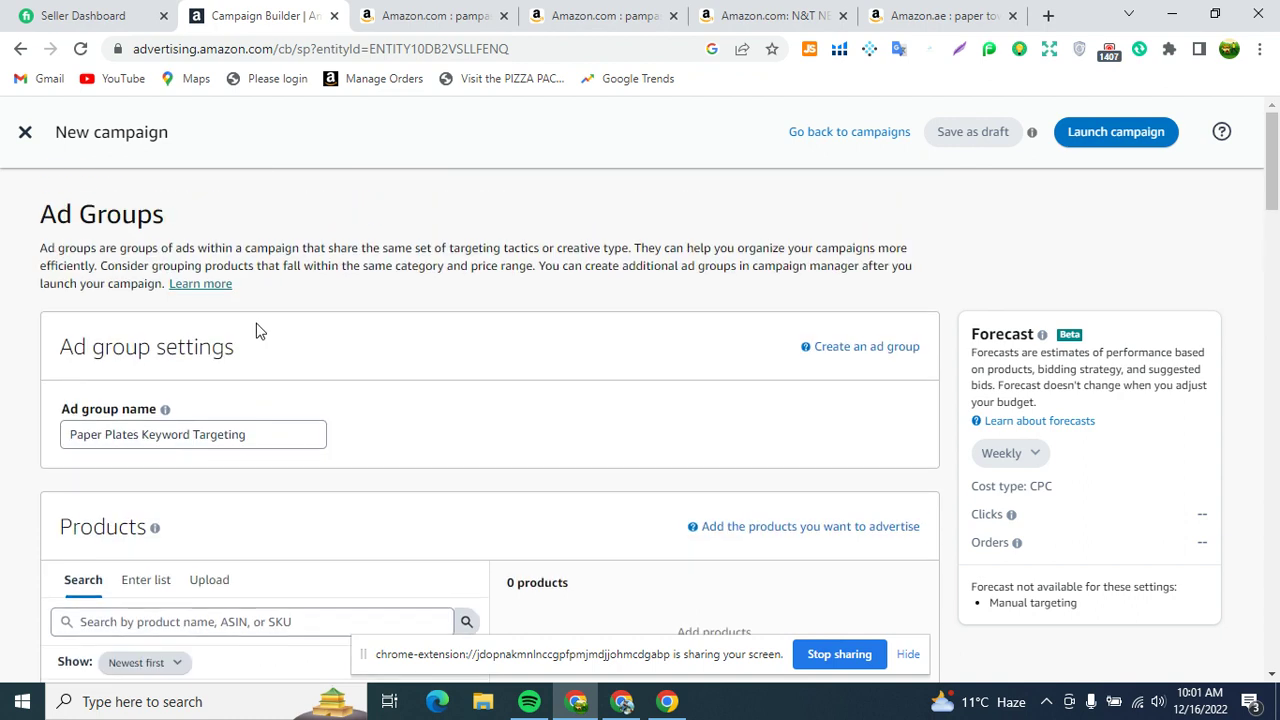
{"action": "scroll", "coordinate": [243, 334], "scroll_direction": "down", "scroll_amount": 10}
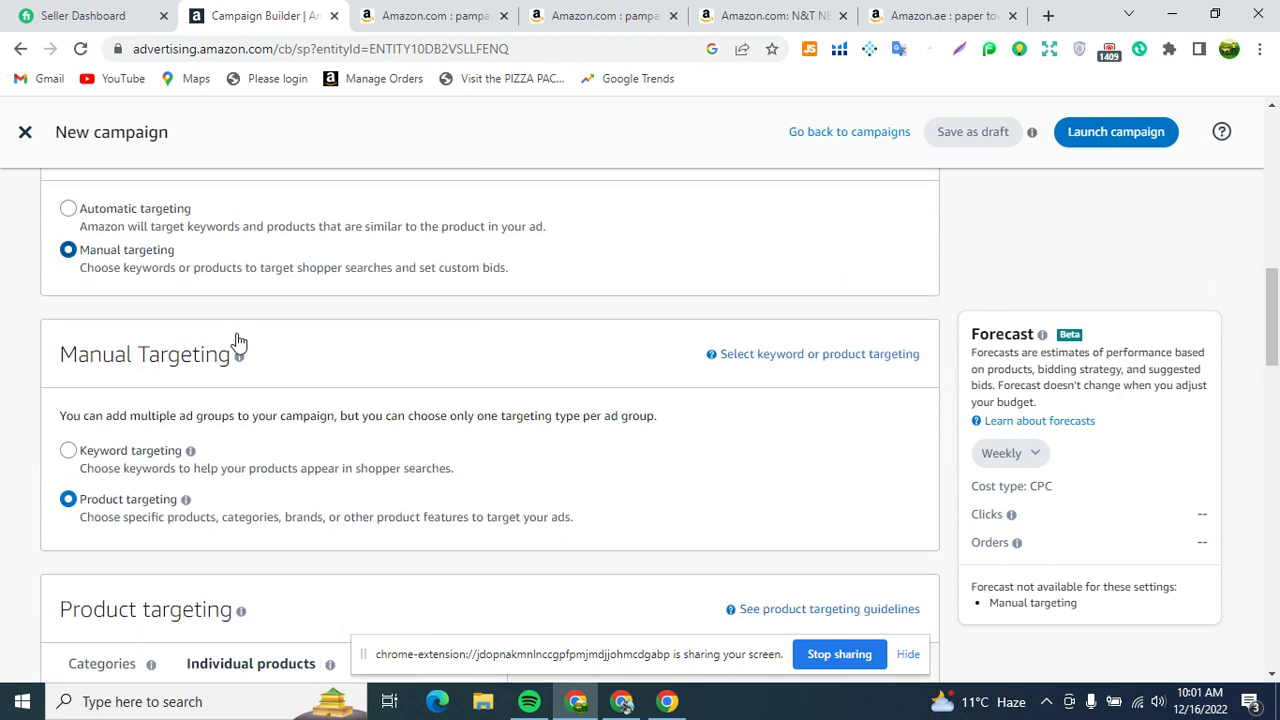
{"action": "scroll", "coordinate": [225, 305], "scroll_direction": "up", "scroll_amount": 1}
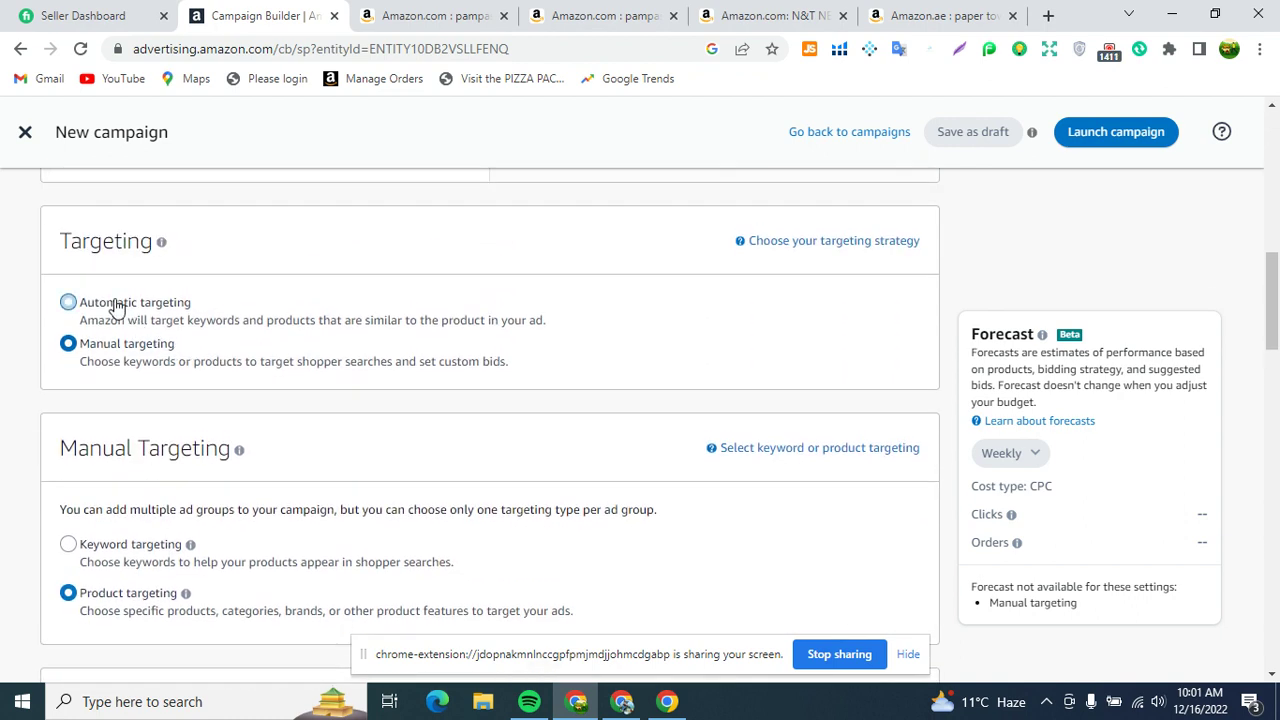
{"action": "scroll", "coordinate": [195, 215], "scroll_direction": "up", "scroll_amount": 5}
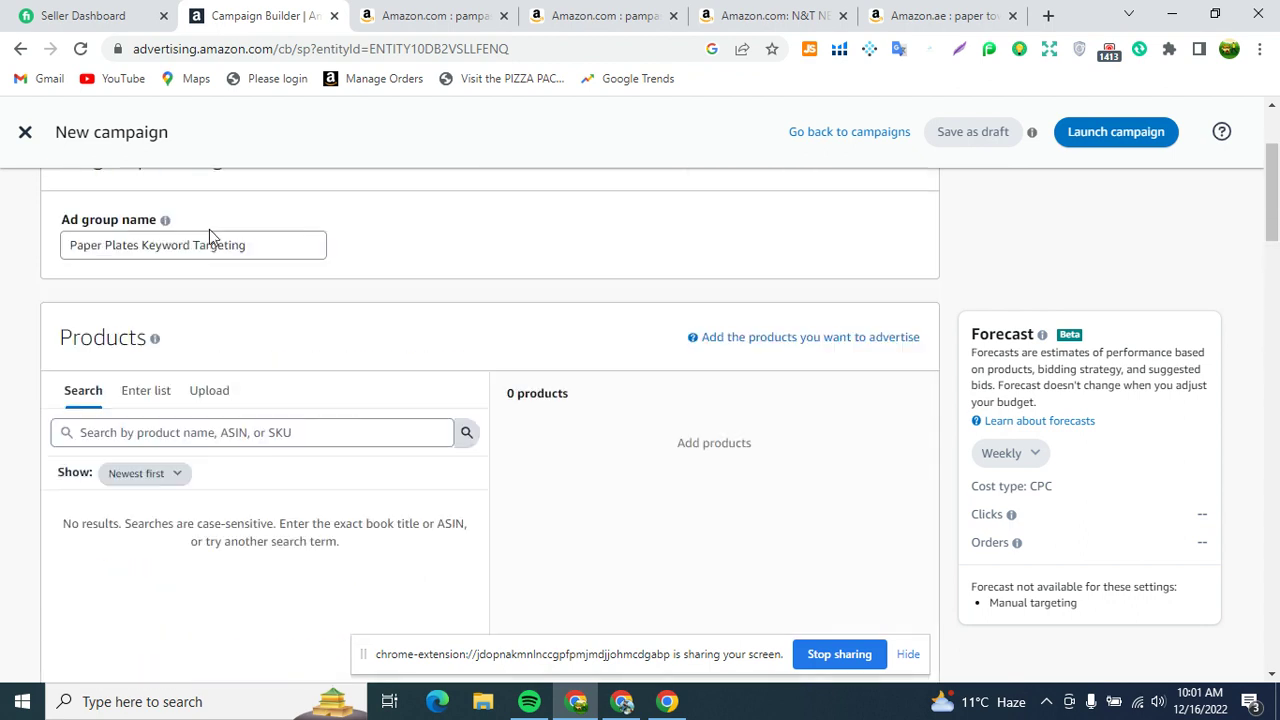
{"action": "scroll", "coordinate": [209, 229], "scroll_direction": "up", "scroll_amount": 2}
{"action": "left_click_drag", "start_coordinate": [255, 434], "coordinate": [165, 434]}
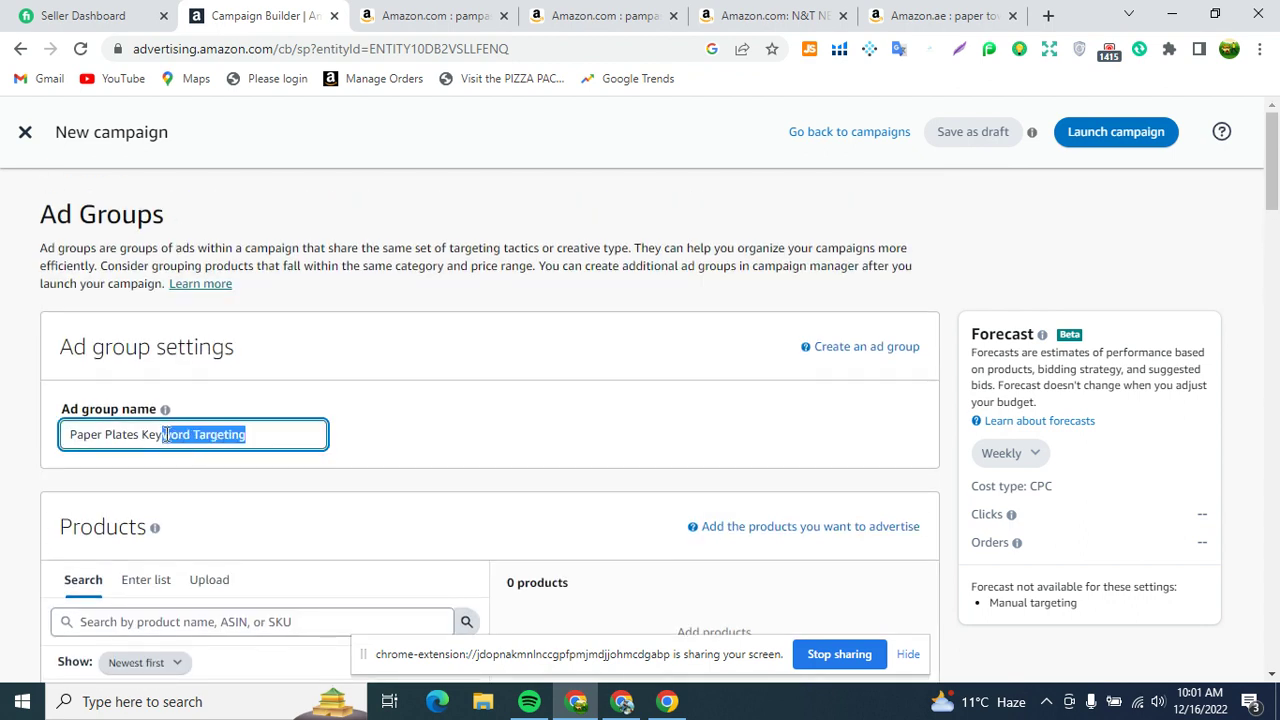
{"action": "scroll", "coordinate": [252, 428], "scroll_direction": "down", "scroll_amount": 6}
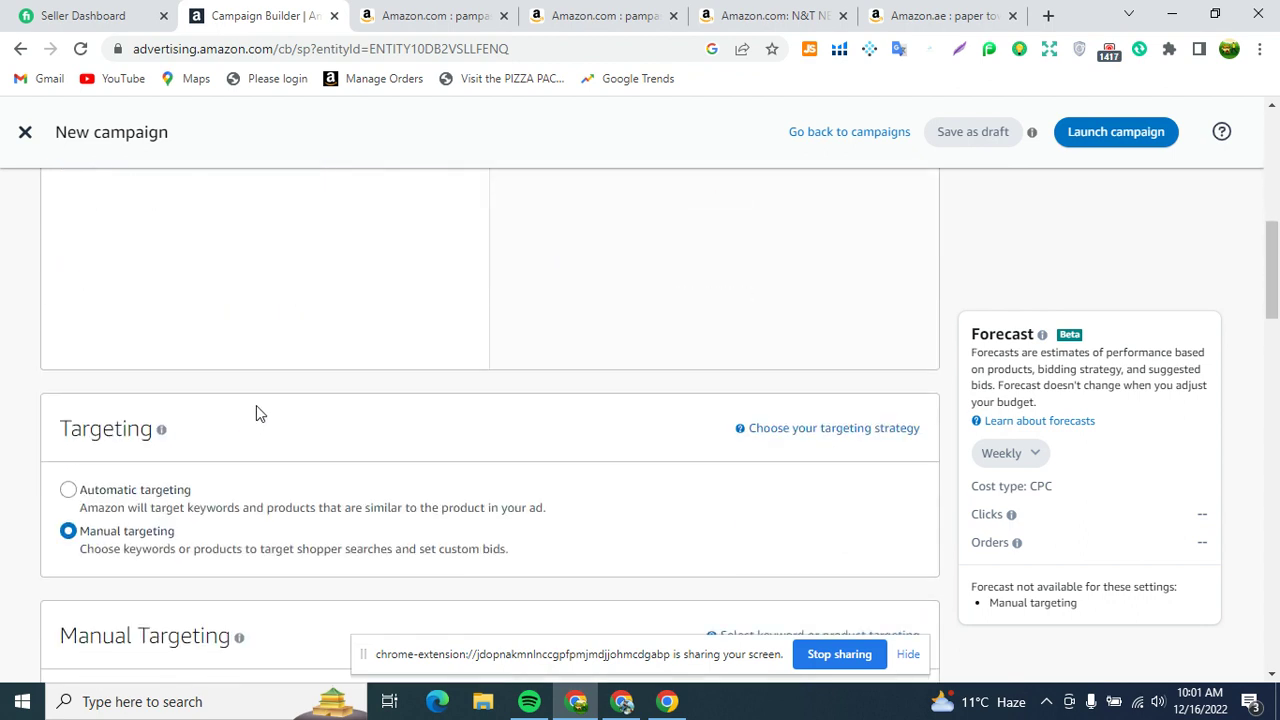
{"action": "scroll", "coordinate": [256, 405], "scroll_direction": "down", "scroll_amount": 8}
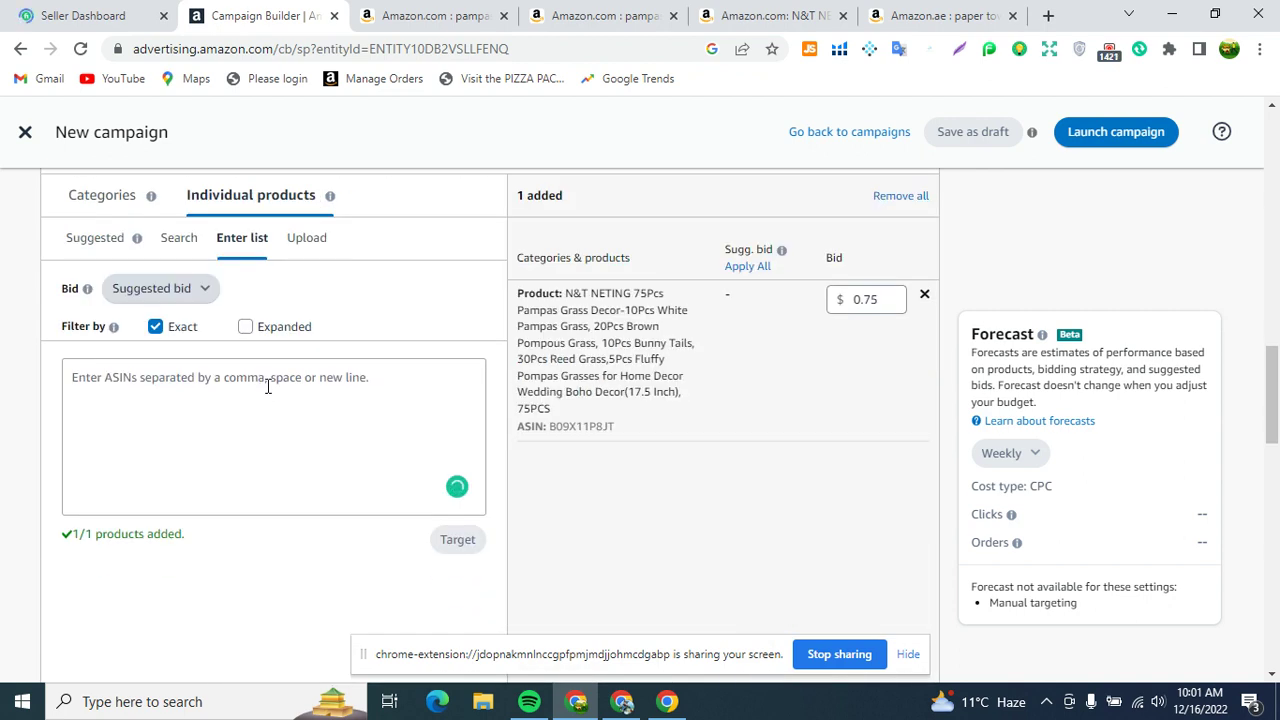
{"action": "scroll", "coordinate": [262, 390], "scroll_direction": "up", "scroll_amount": 14}
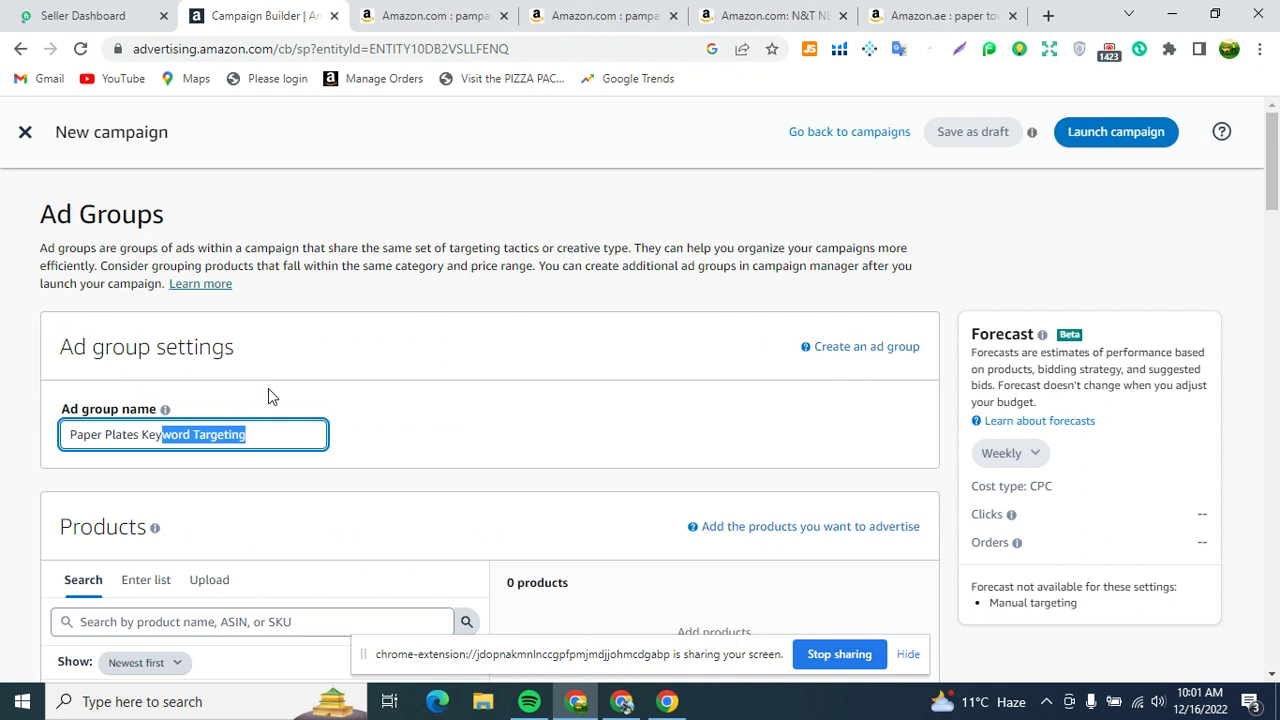
{"action": "scroll", "coordinate": [268, 388], "scroll_direction": "down", "scroll_amount": 3}
{"action": "scroll", "coordinate": [268, 390], "scroll_direction": "up", "scroll_amount": 3}
{"action": "left_click", "coordinate": [355, 352]}
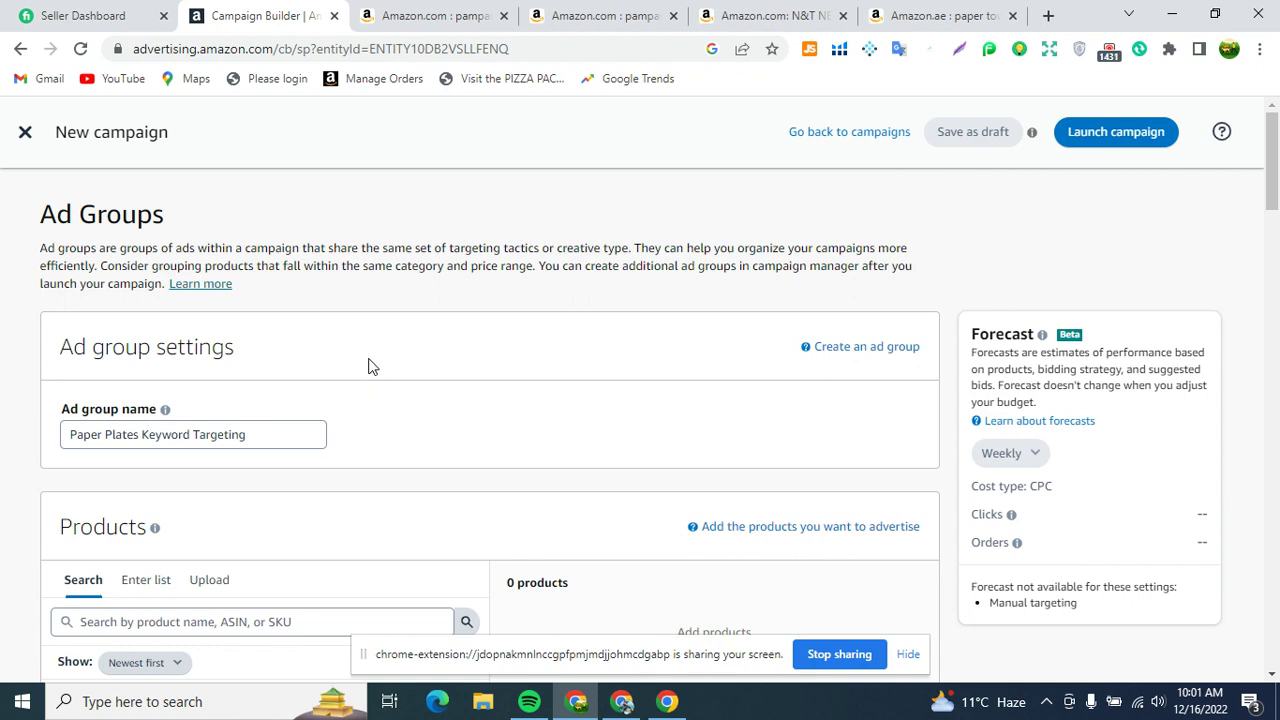
- Review the campaign setup from the advertised products through manual targeting and the targeted ASIN to the bidding strategy and campaign settings
{"action": "scroll", "coordinate": [372, 350], "scroll_direction": "down", "scroll_amount": 2}
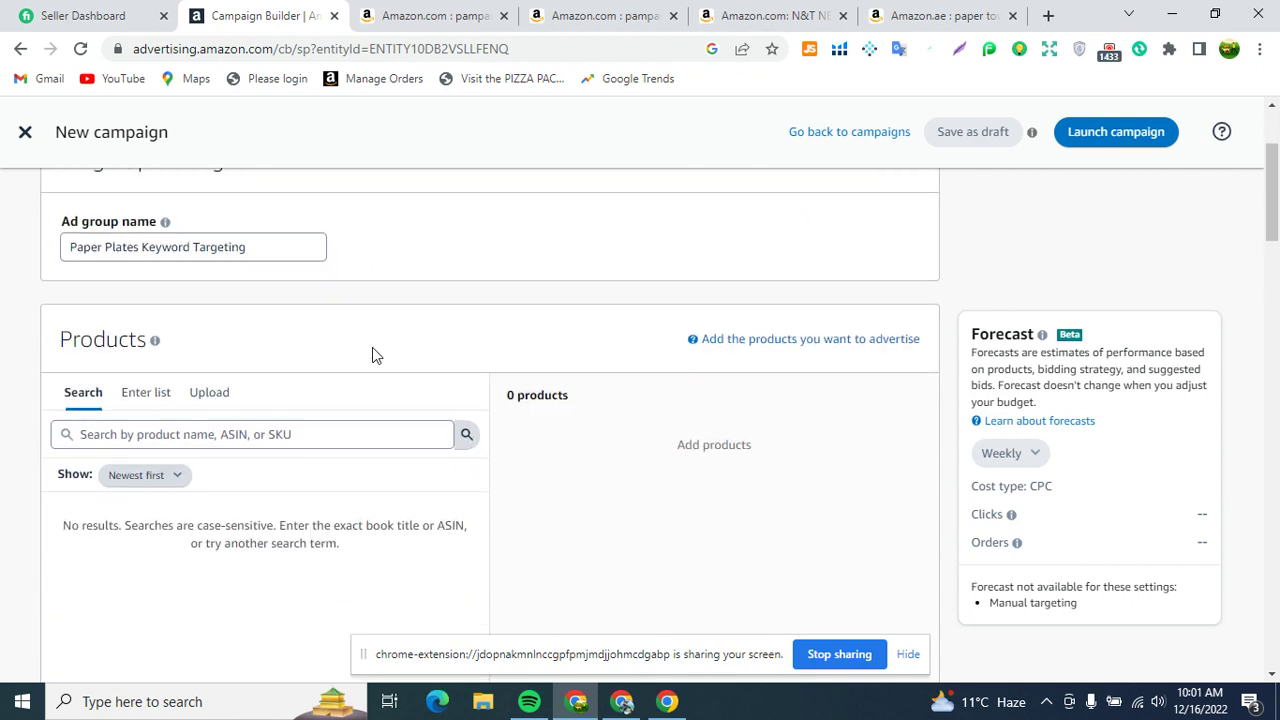
{"action": "scroll", "coordinate": [371, 341], "scroll_direction": "down", "scroll_amount": 2}
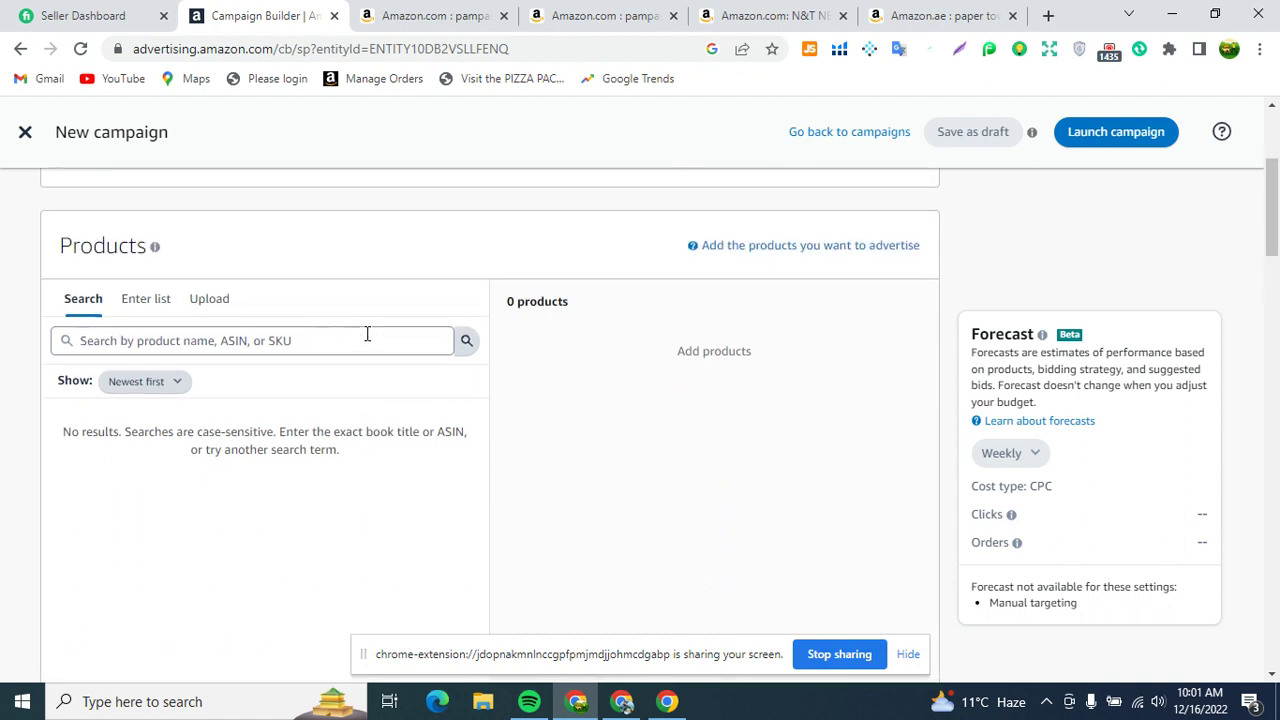
{"action": "scroll", "coordinate": [367, 340], "scroll_direction": "down", "scroll_amount": 8}
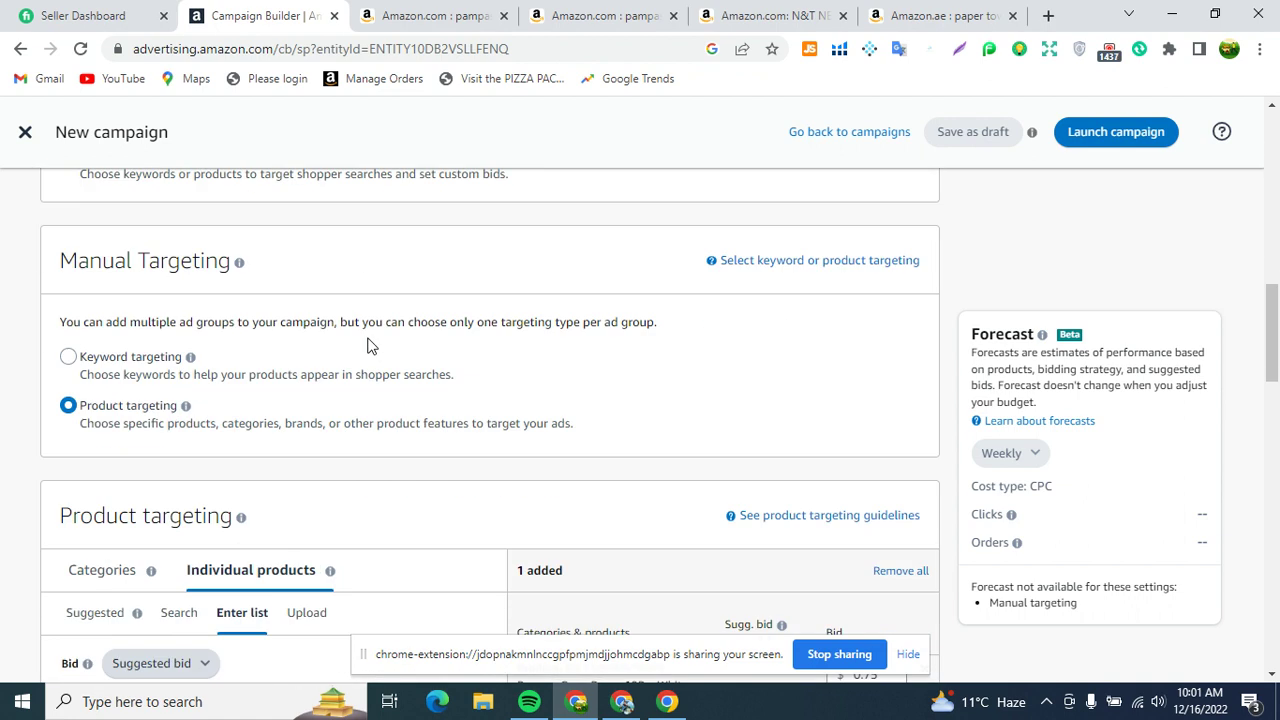
{"action": "scroll", "coordinate": [368, 344], "scroll_direction": "down", "scroll_amount": 4}
{"action": "scroll", "coordinate": [279, 415], "scroll_direction": "down", "scroll_amount": 2}
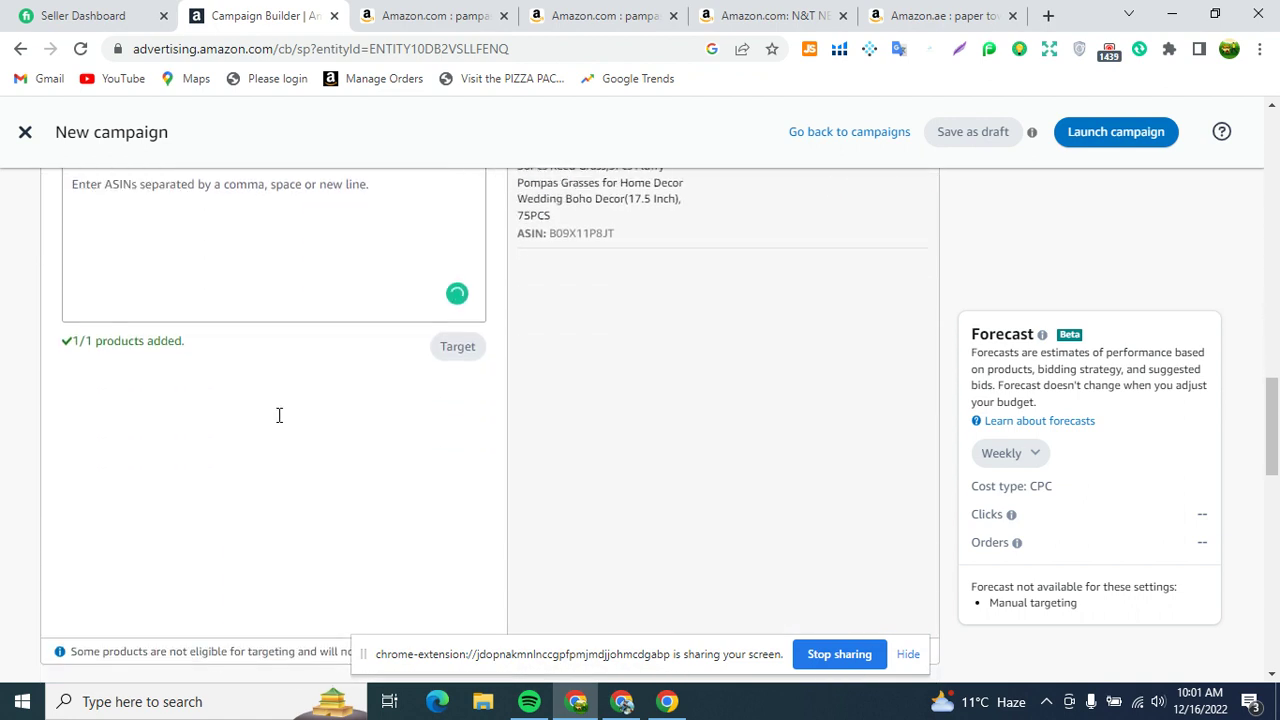
{"action": "scroll", "coordinate": [279, 415], "scroll_direction": "down", "scroll_amount": 8}
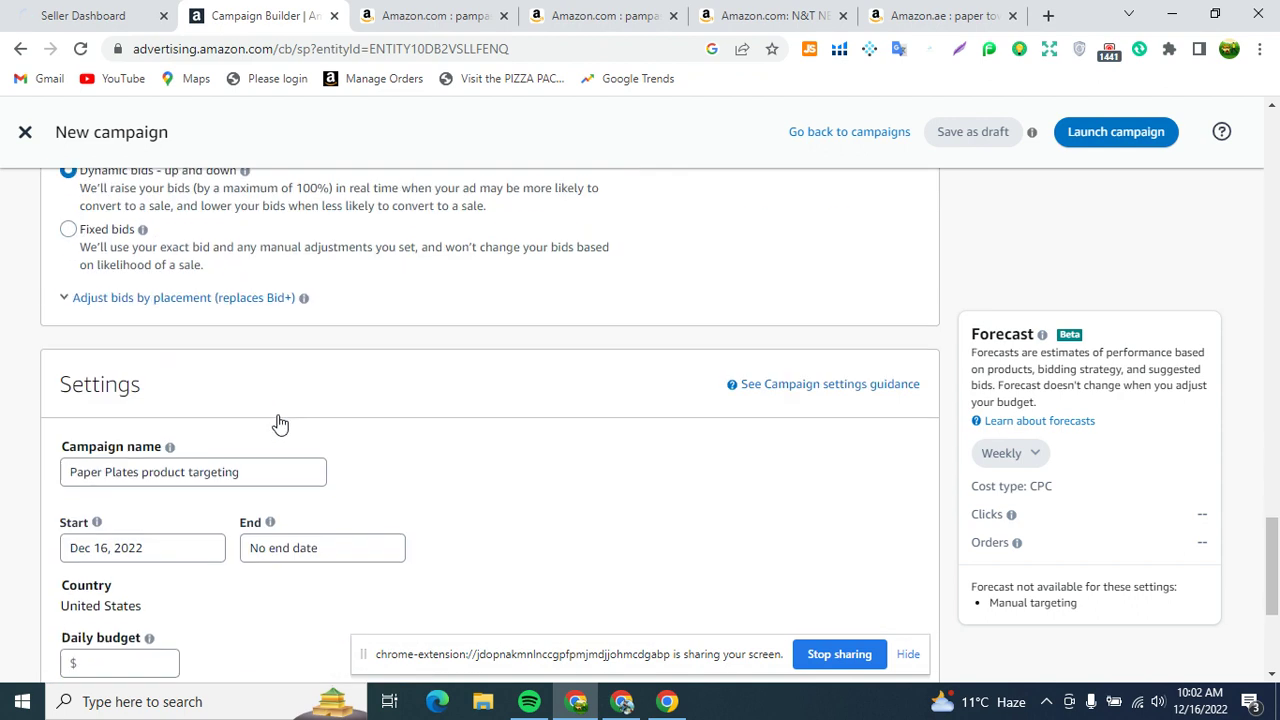
{"action": "scroll", "coordinate": [278, 422], "scroll_direction": "up", "scroll_amount": 2}
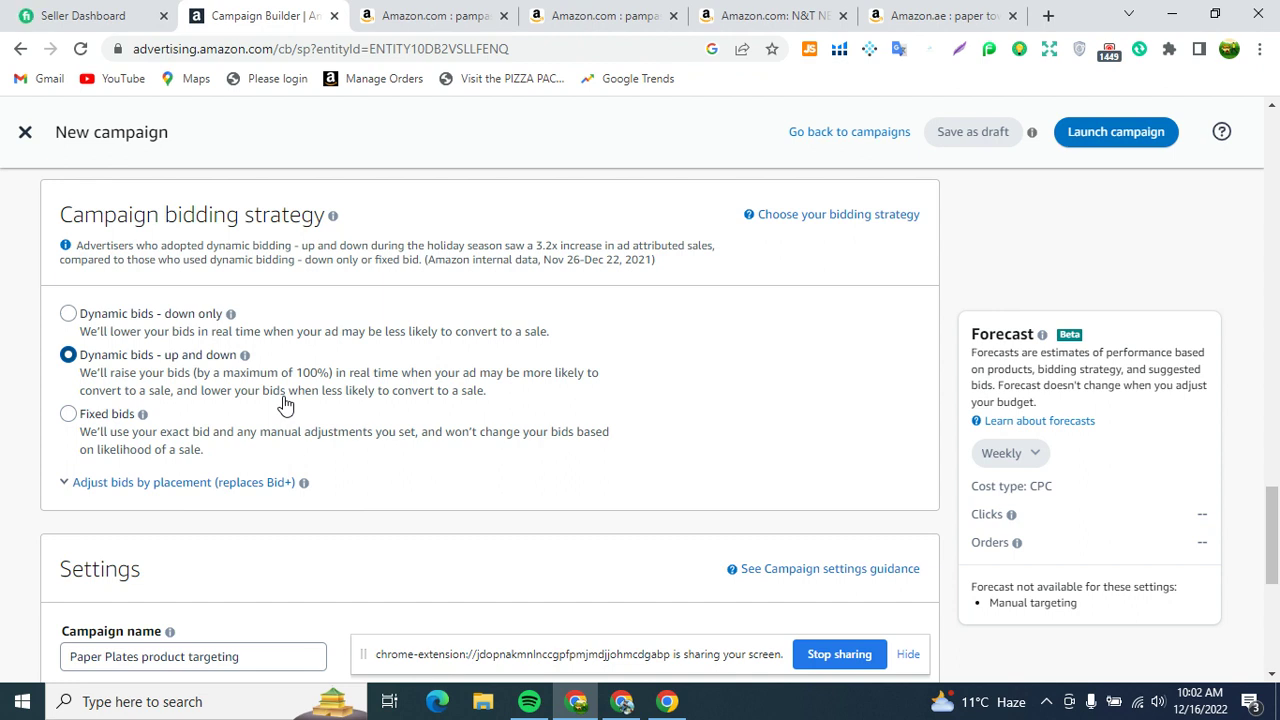
{"action": "scroll", "coordinate": [394, 340], "scroll_direction": "up", "scroll_amount": 15}
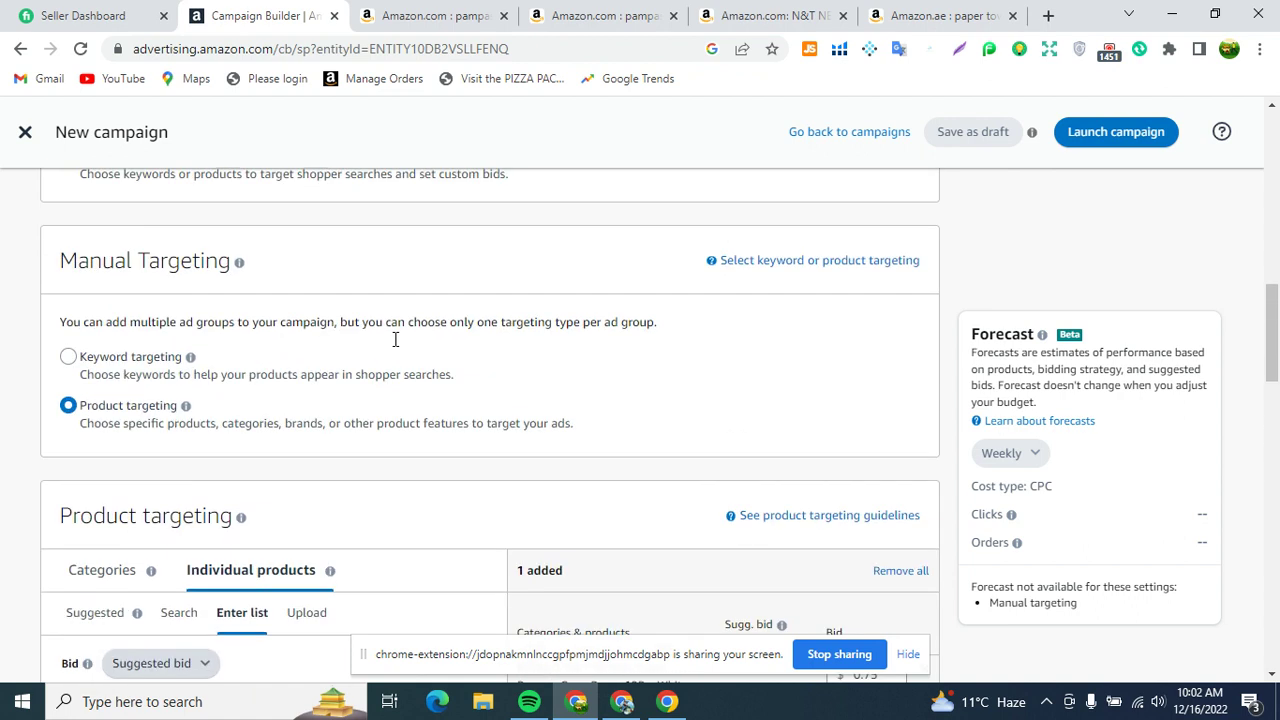
{"action": "scroll", "coordinate": [395, 340], "scroll_direction": "up", "scroll_amount": 6}
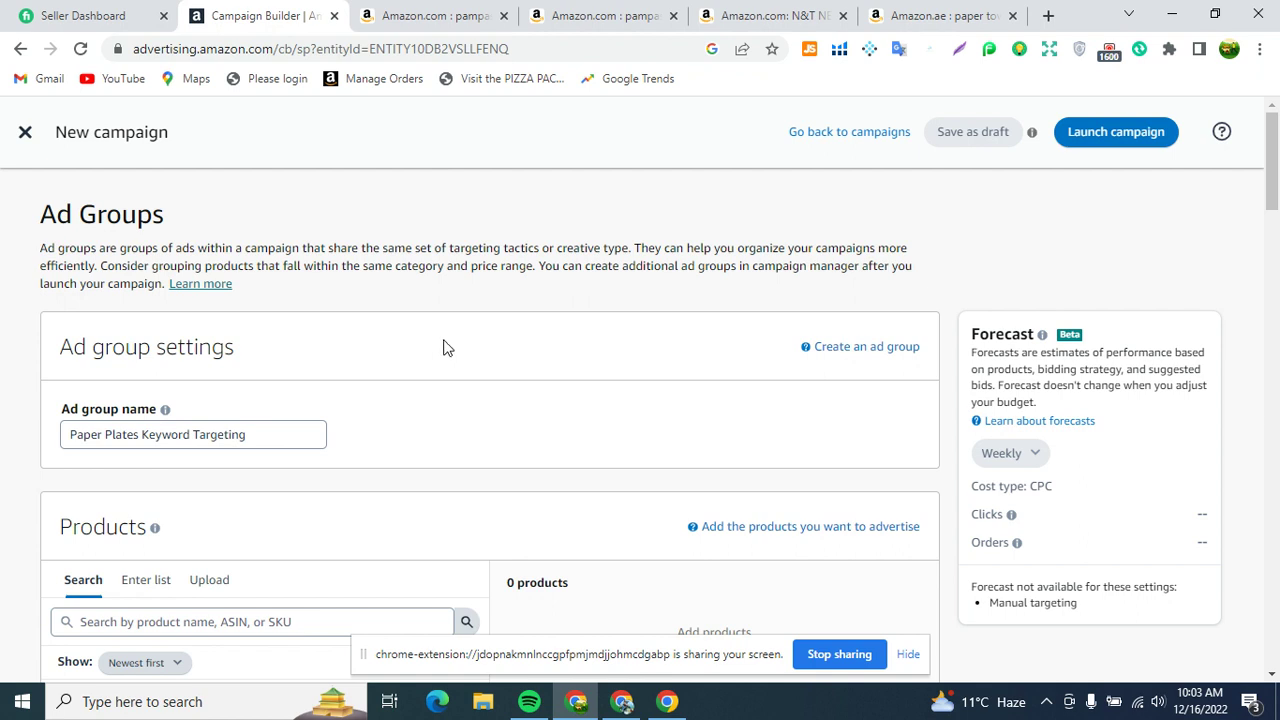
{"action": "scroll", "coordinate": [445, 350], "scroll_direction": "down", "scroll_amount": 3}
{"action": "scroll", "coordinate": [464, 388], "scroll_direction": "up", "scroll_amount": 3}
{"action": "scroll", "coordinate": [491, 374], "scroll_direction": "down", "scroll_amount": 10}
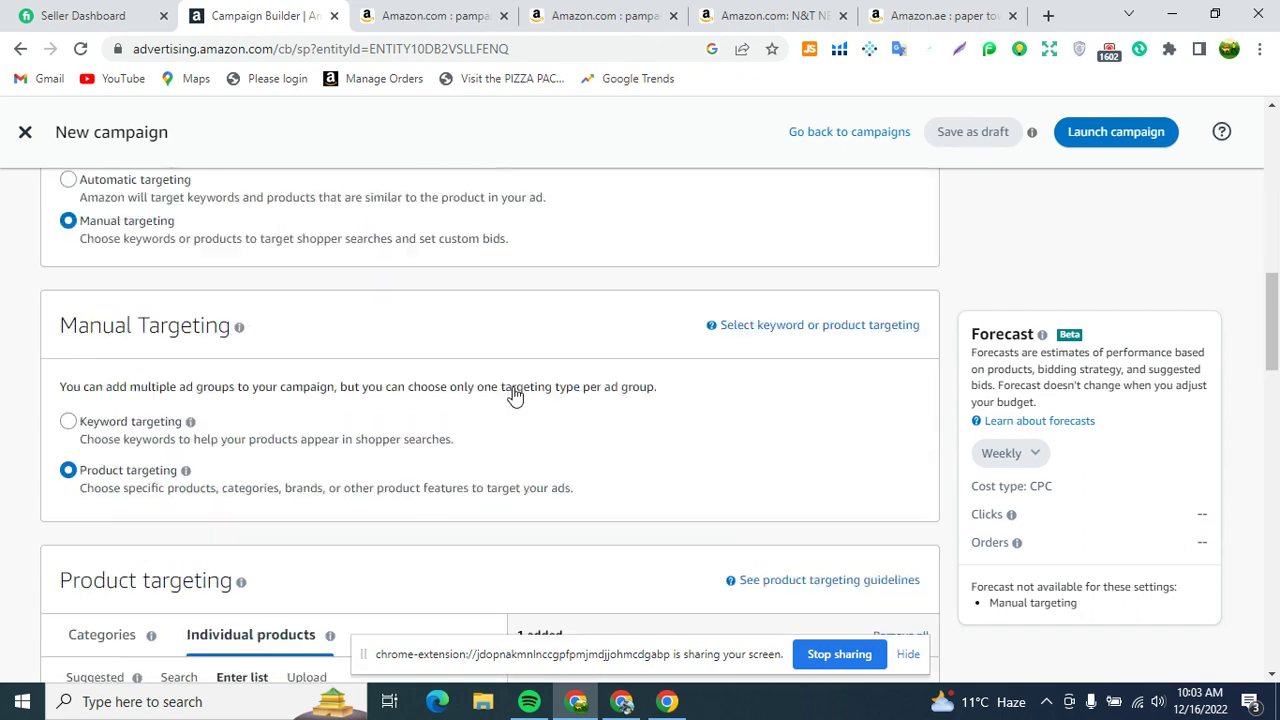
{"action": "scroll", "coordinate": [522, 403], "scroll_direction": "down", "scroll_amount": 5}
{"action": "scroll", "coordinate": [522, 405], "scroll_direction": "up", "scroll_amount": 15}
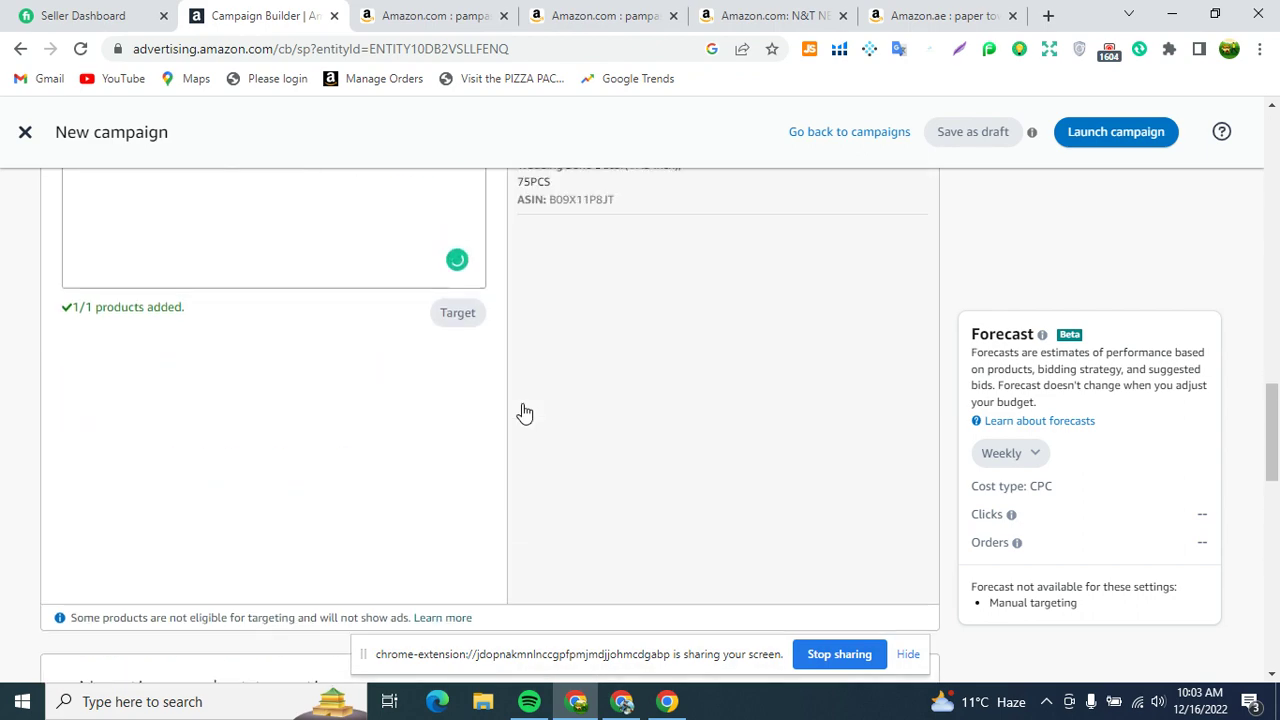
{"action": "scroll", "coordinate": [527, 420], "scroll_direction": "down", "scroll_amount": 10}
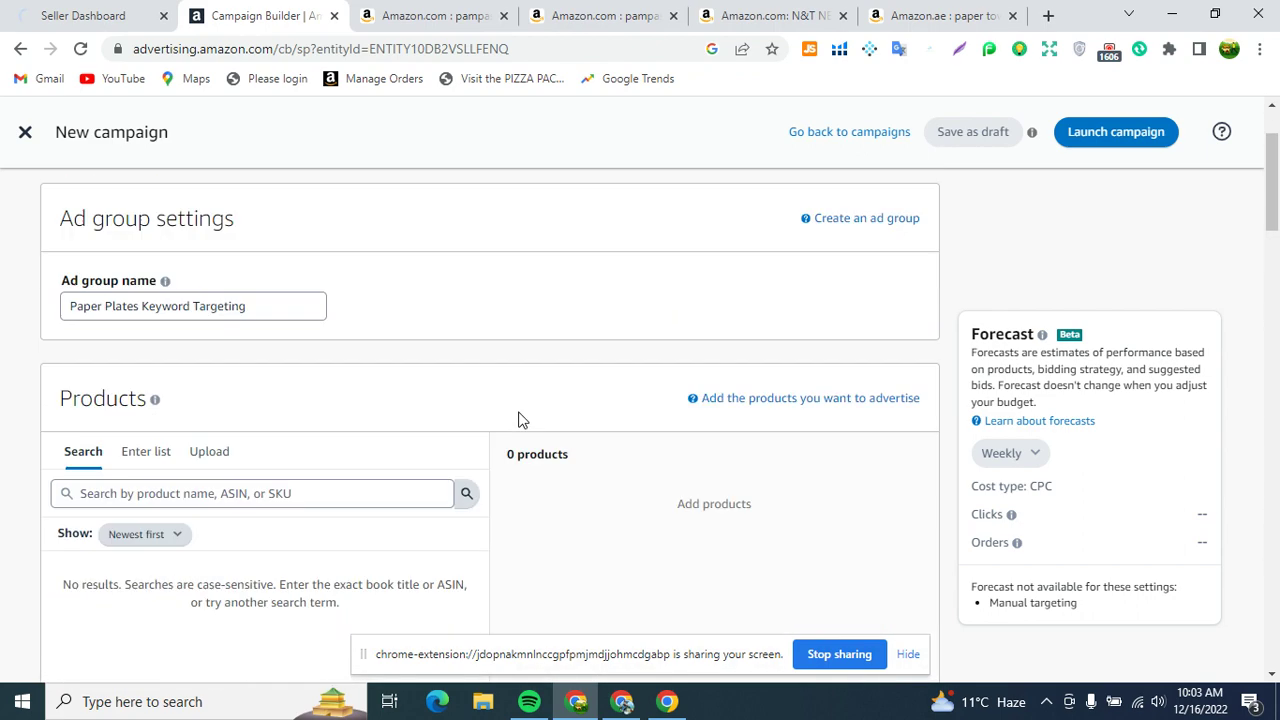
{"action": "scroll", "coordinate": [686, 378], "scroll_direction": "up", "scroll_amount": 10}
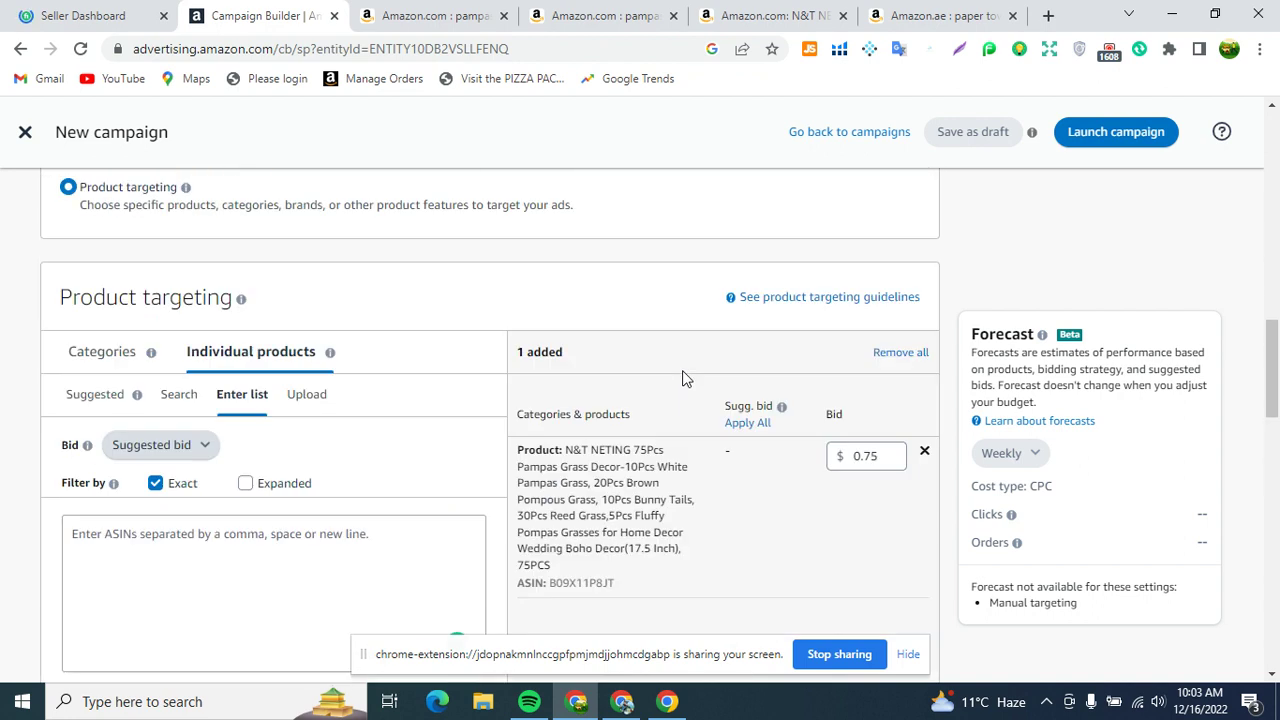